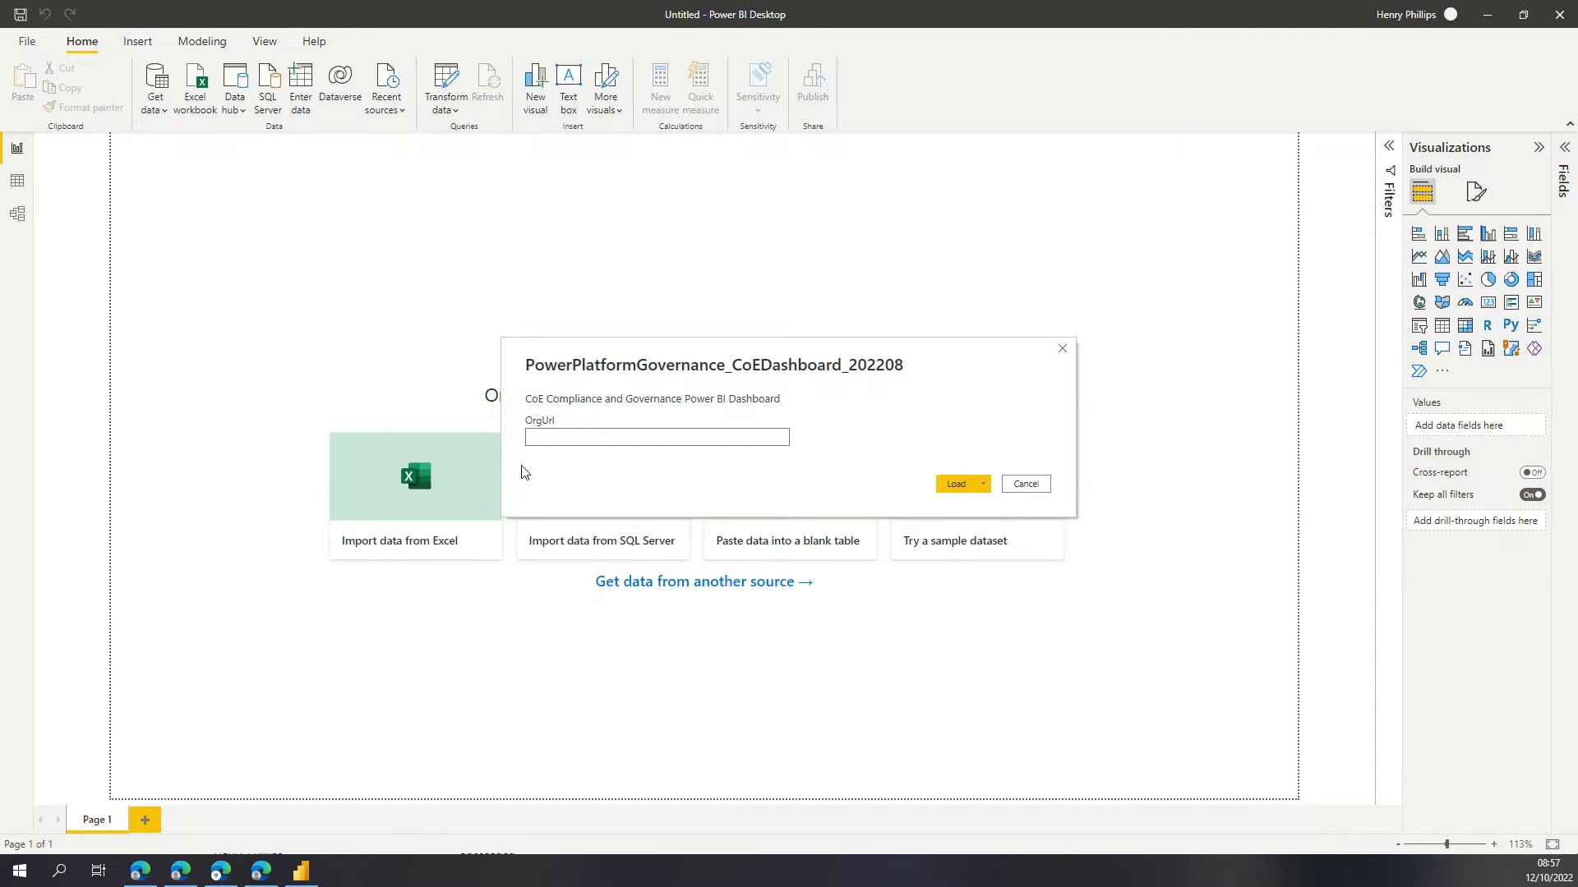
# Switch to the Power Platform admin center in Edge and examine its web address and settings pane.
pyautogui.click(221, 872)
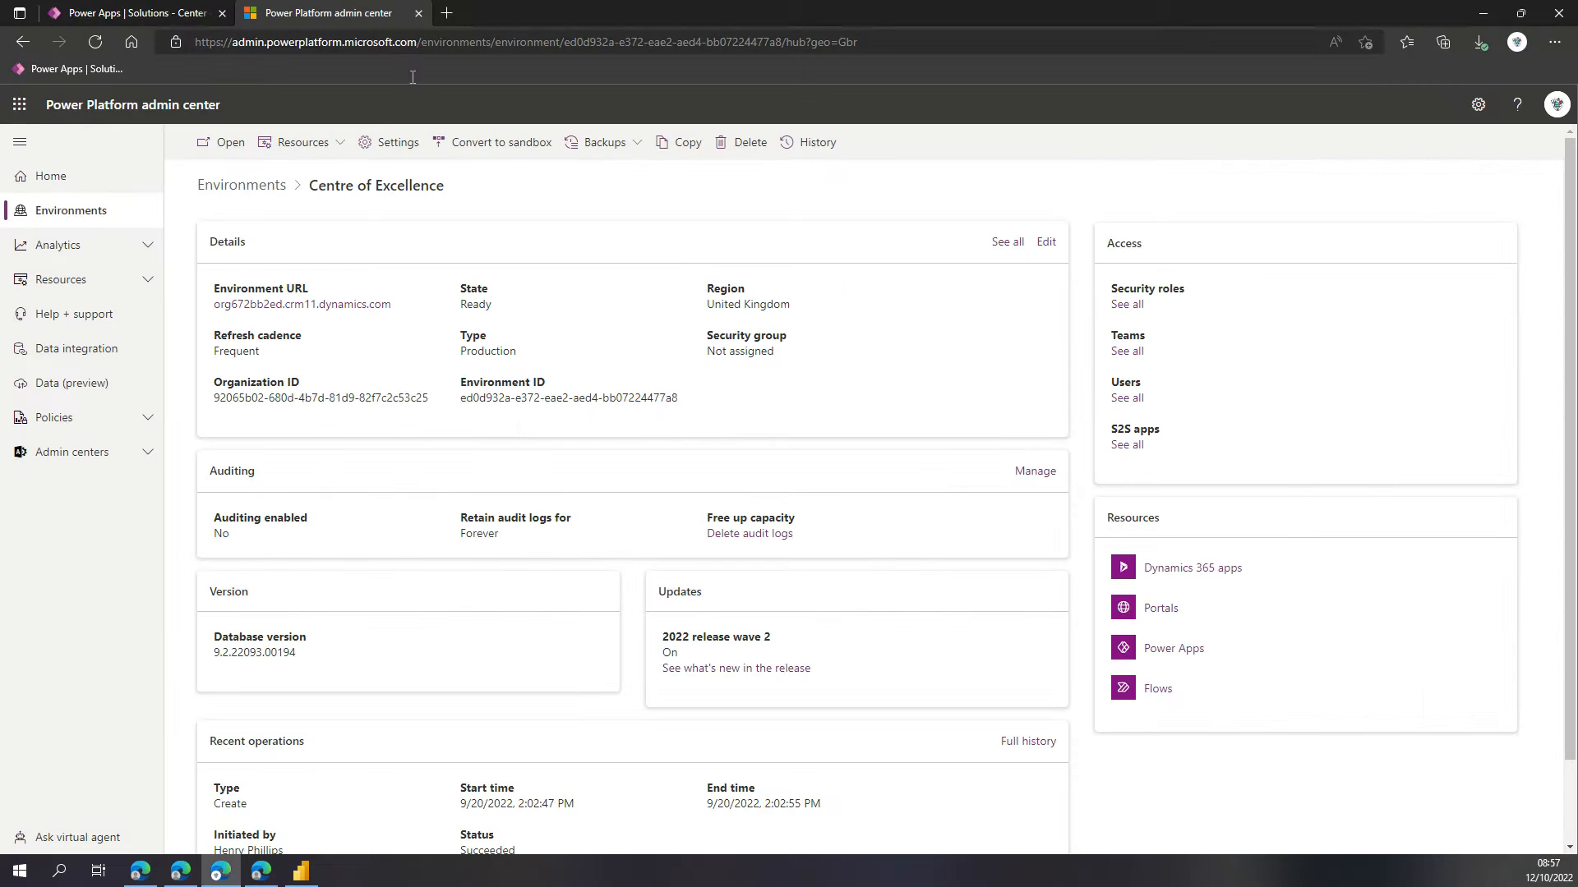
pyautogui.click(223, 42)
pyautogui.moveTo(232, 42); pyautogui.dragTo(416, 45)
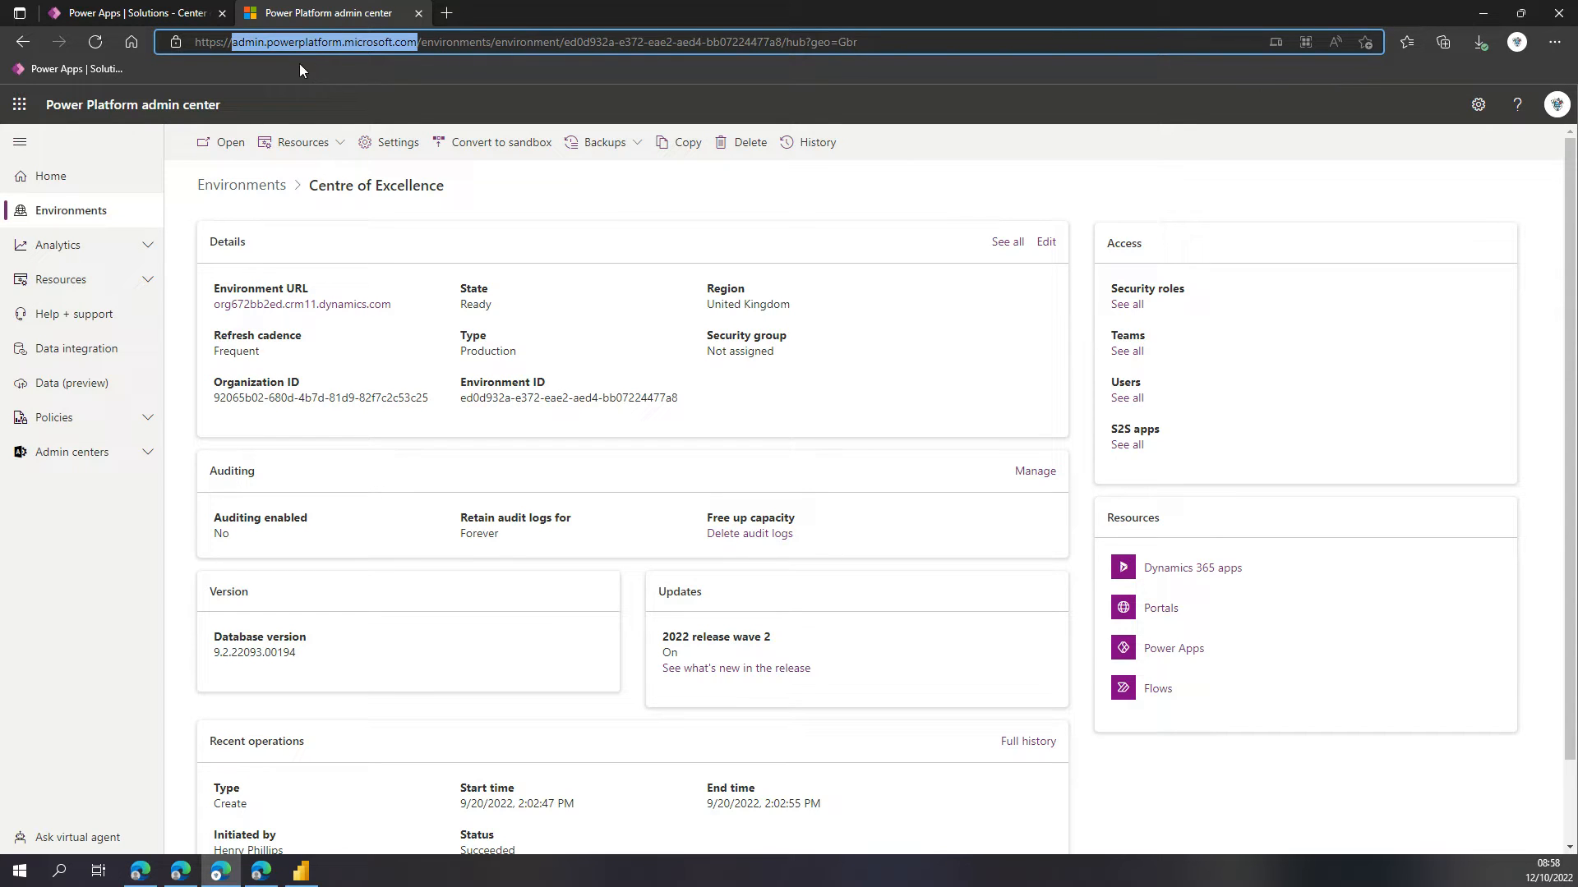
pyautogui.click(1477, 105)
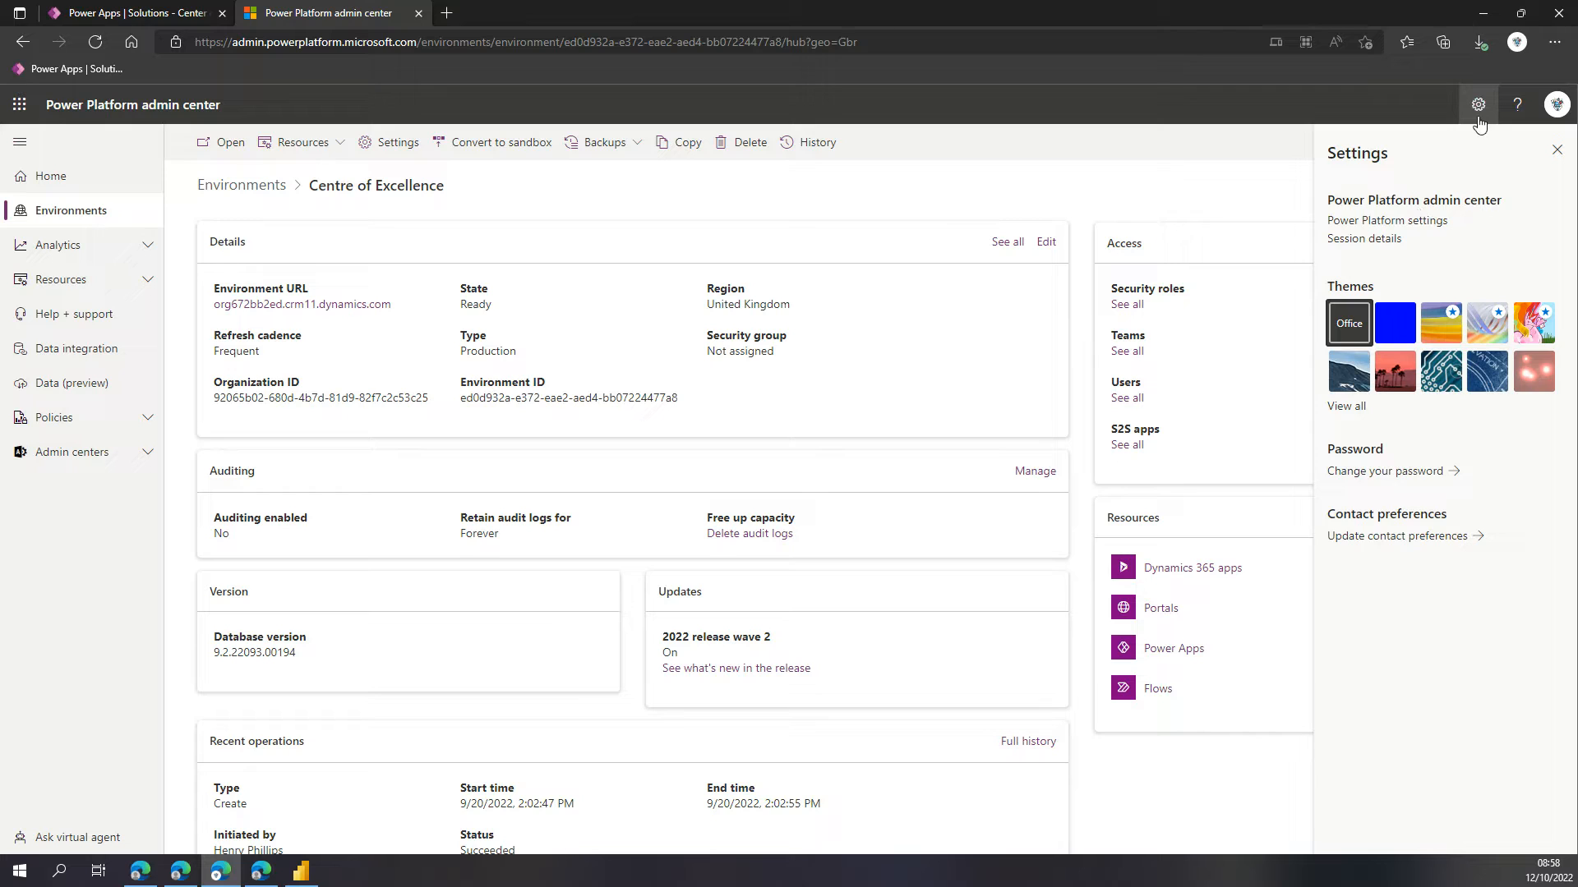
pyautogui.click(1557, 150)
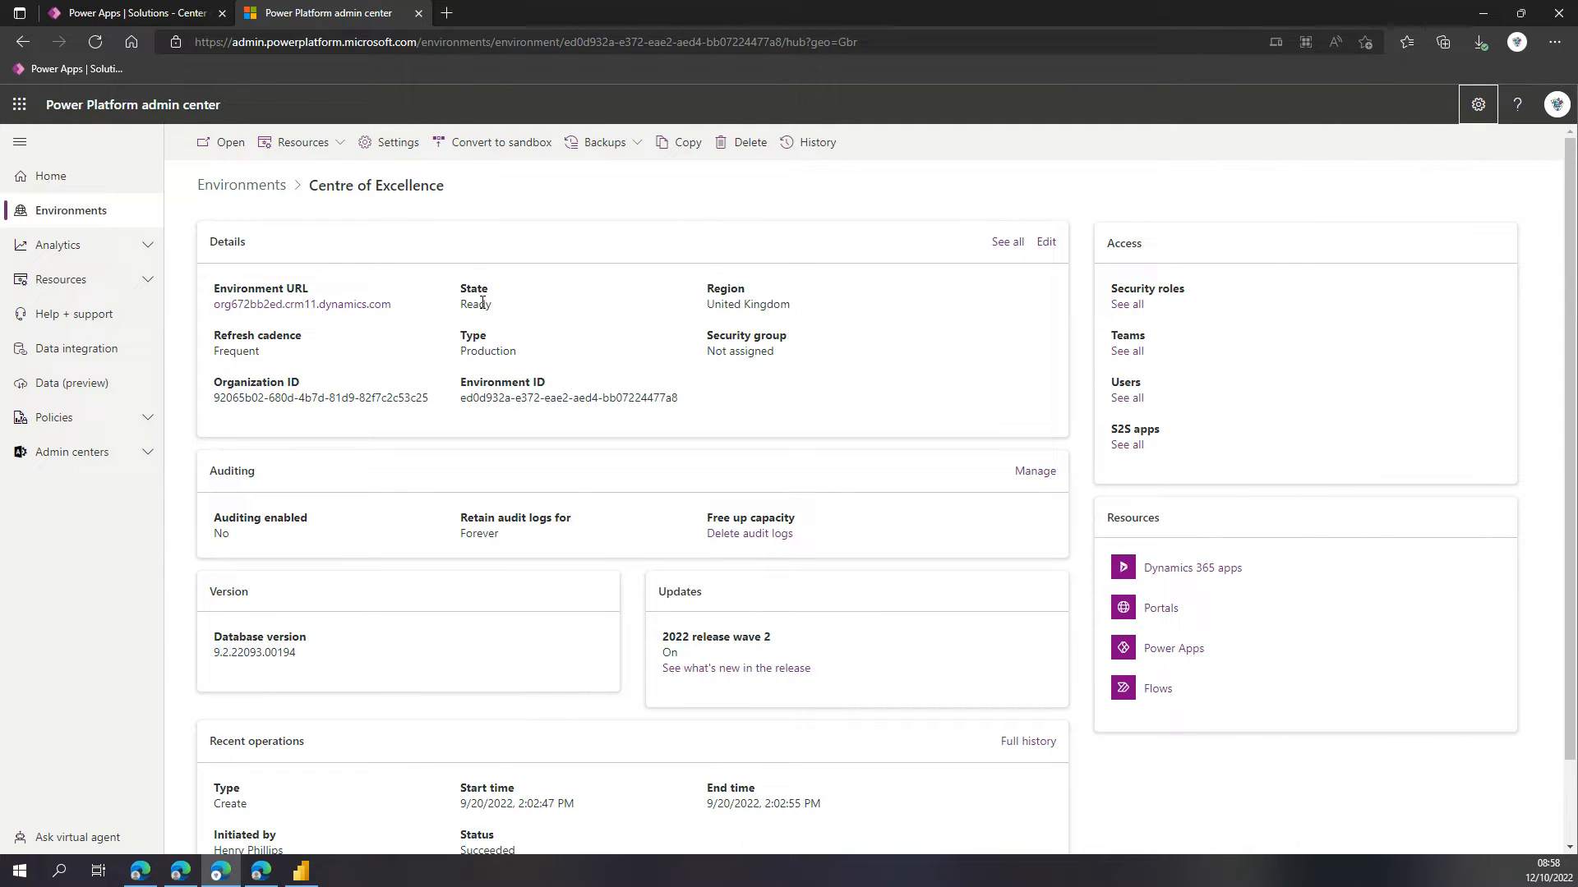
pyautogui.click(234, 41)
pyautogui.moveTo(232, 41); pyautogui.dragTo(417, 41)
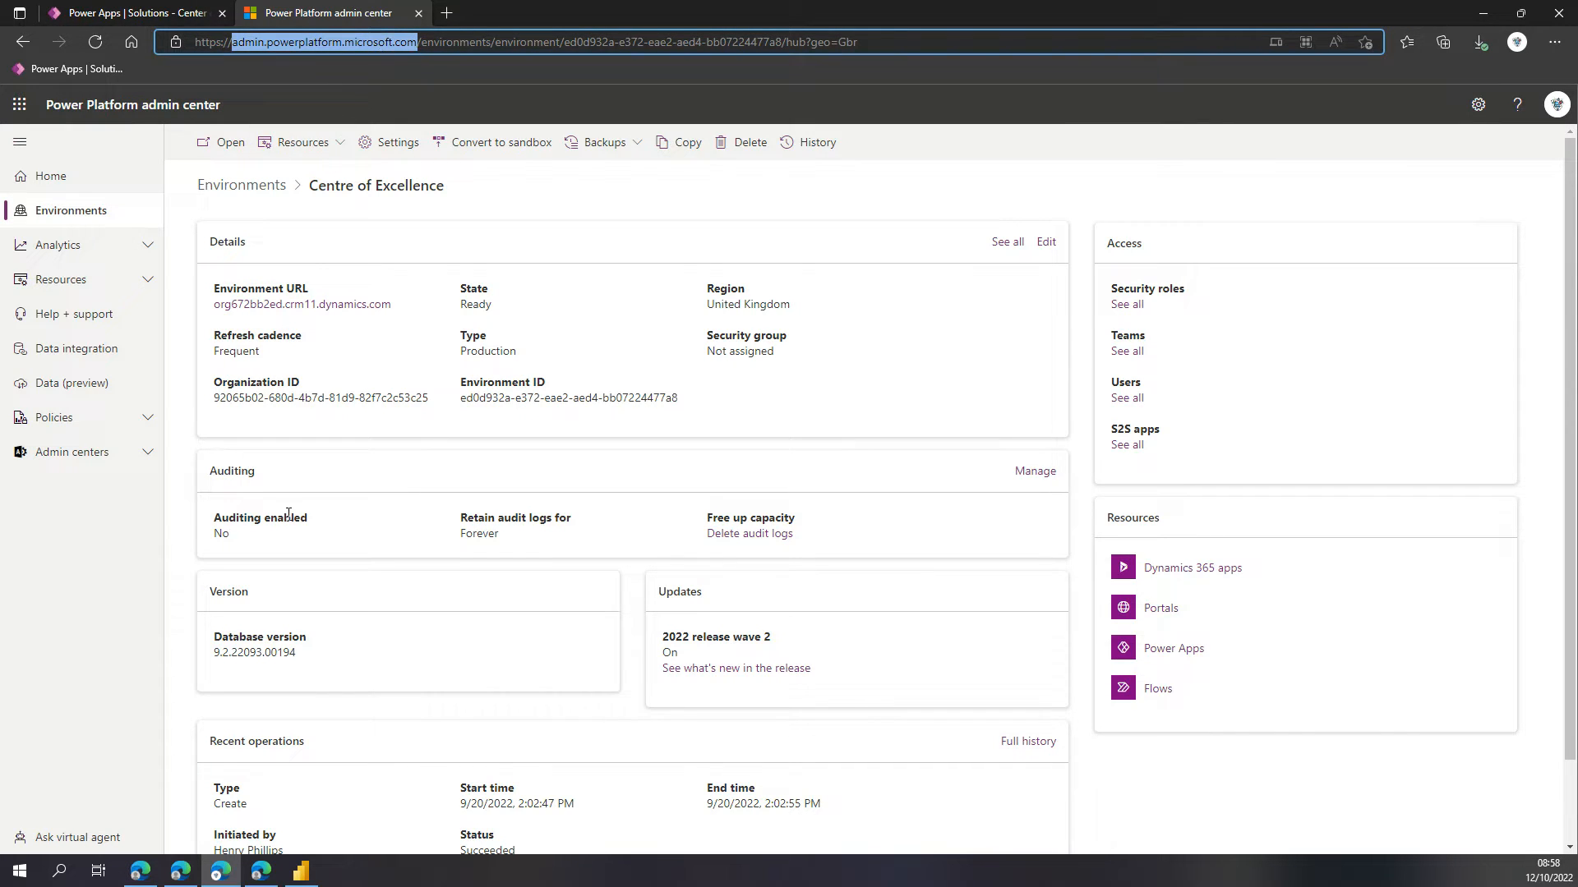
pyautogui.click(335, 568)
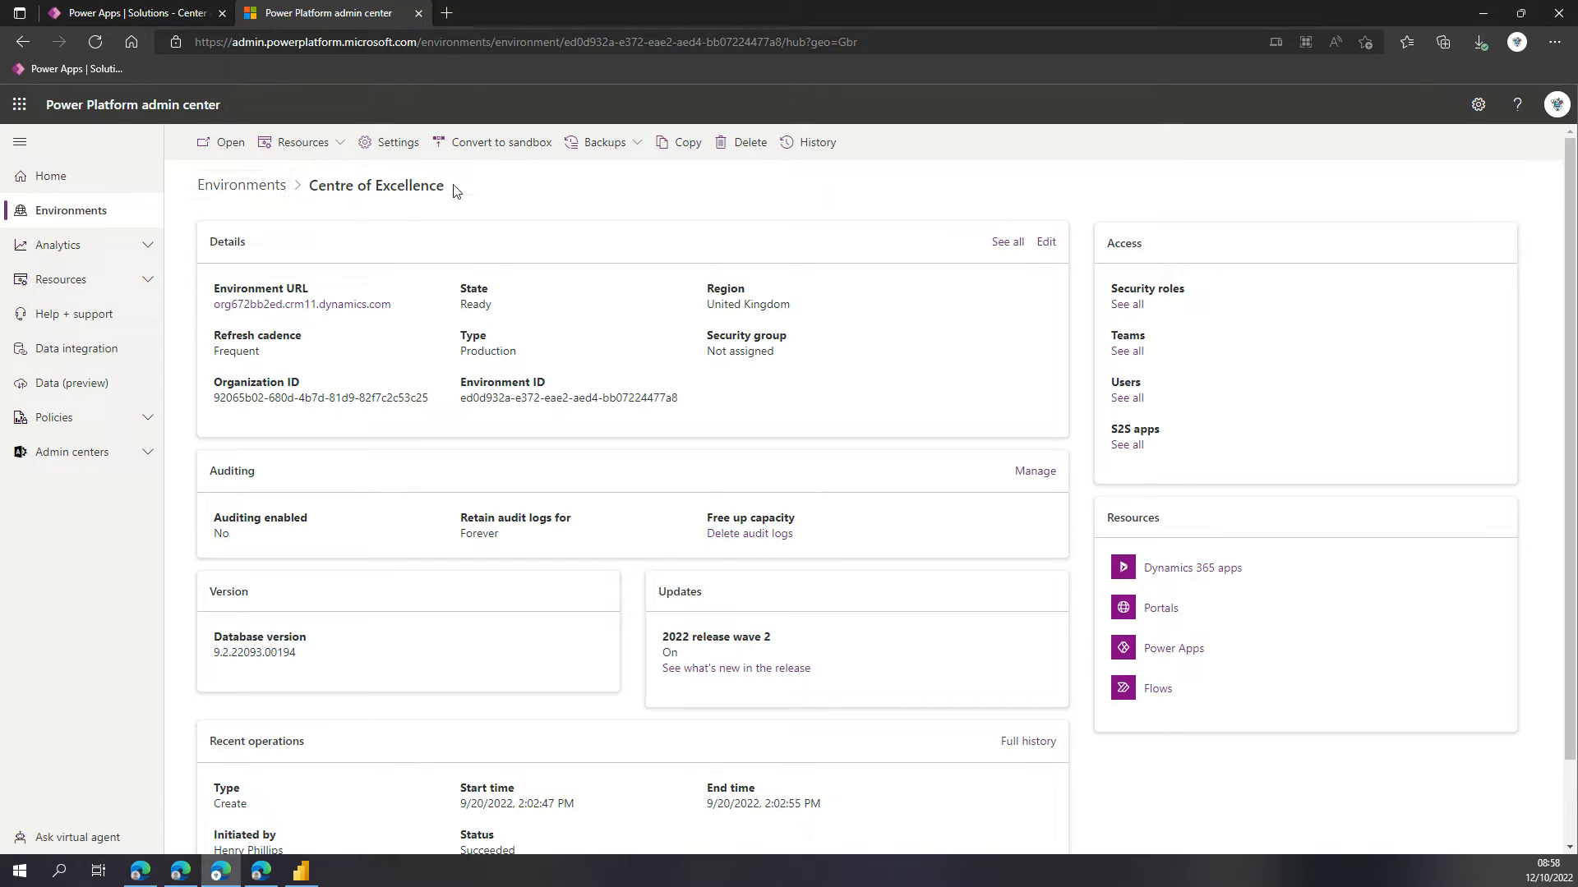
# Copy the Centre of Excellence environment's URL link and paste it as the template's OrgUrl in Power BI Desktop.
pyautogui.moveTo(396, 309); pyautogui.dragTo(215, 307)
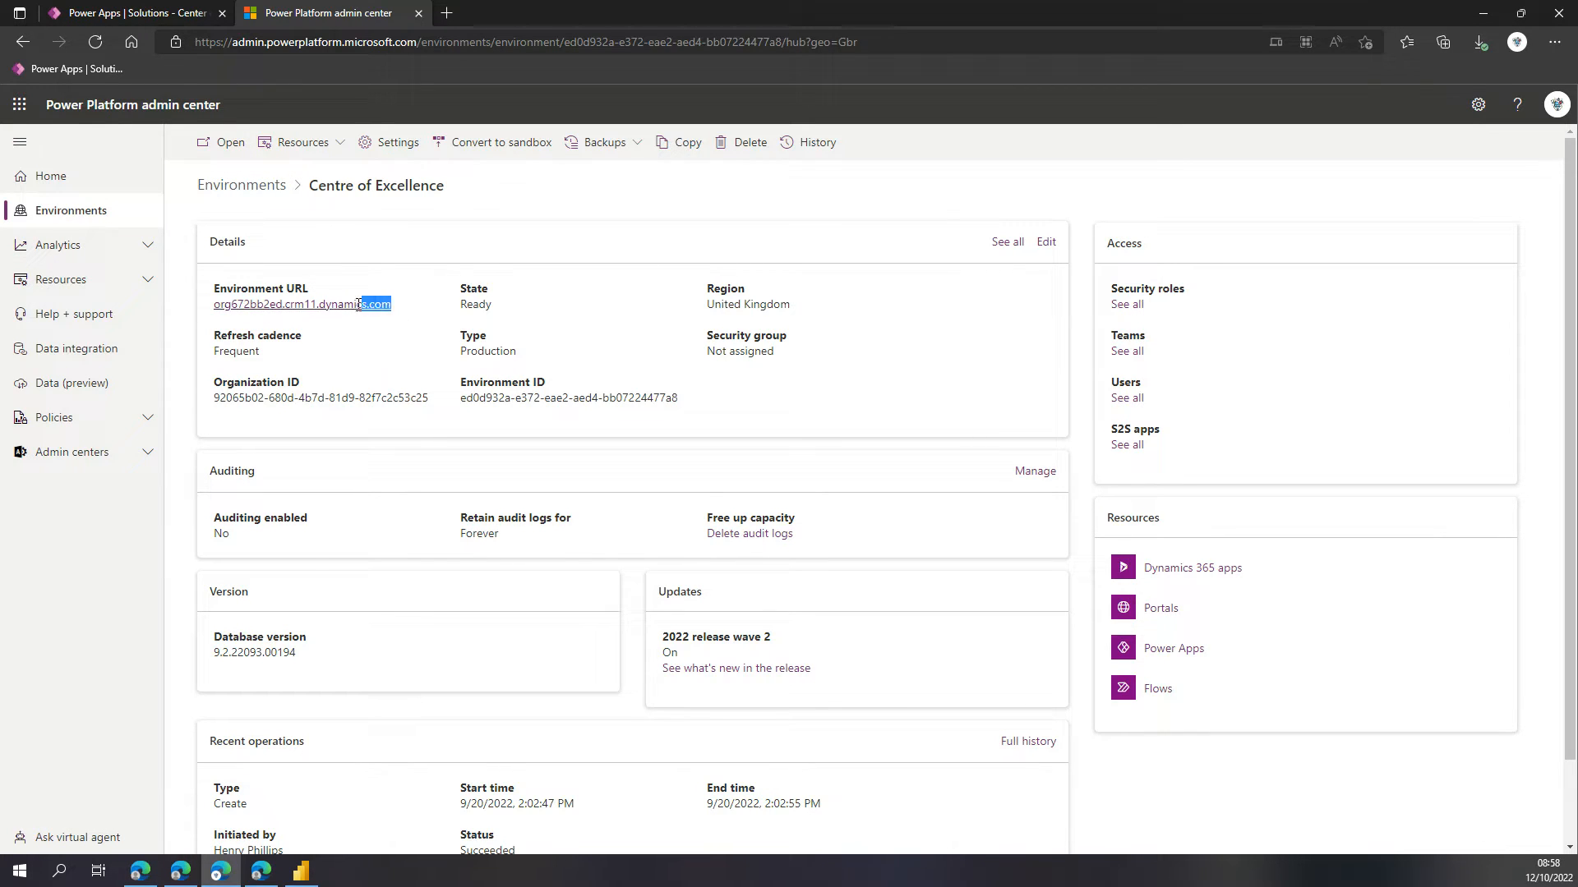
pyautogui.rightClick(220, 306)
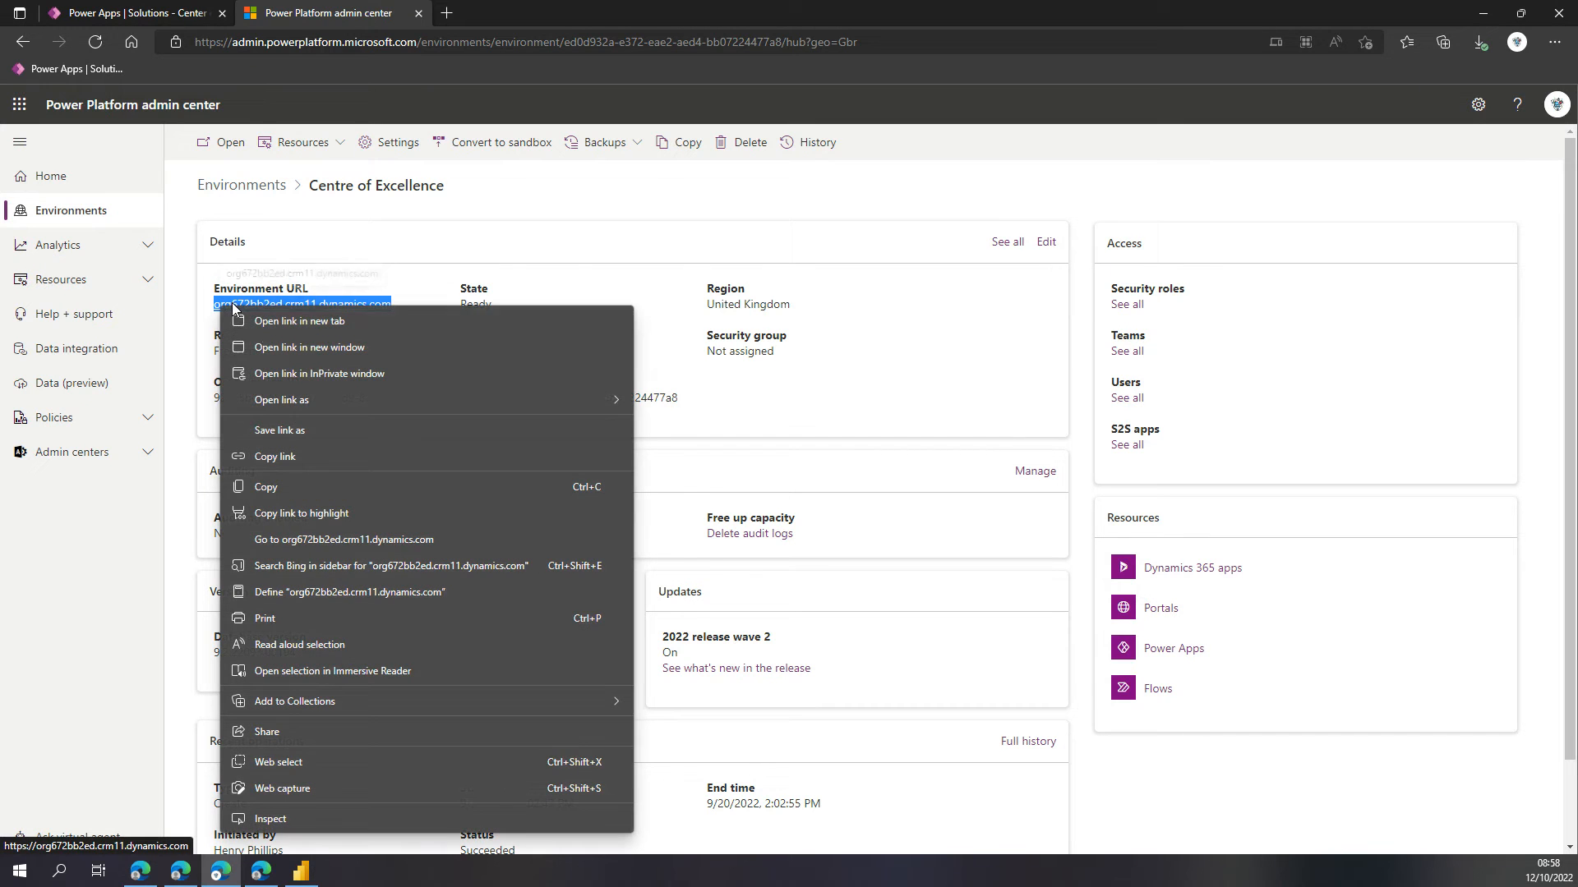
pyautogui.click(318, 456)
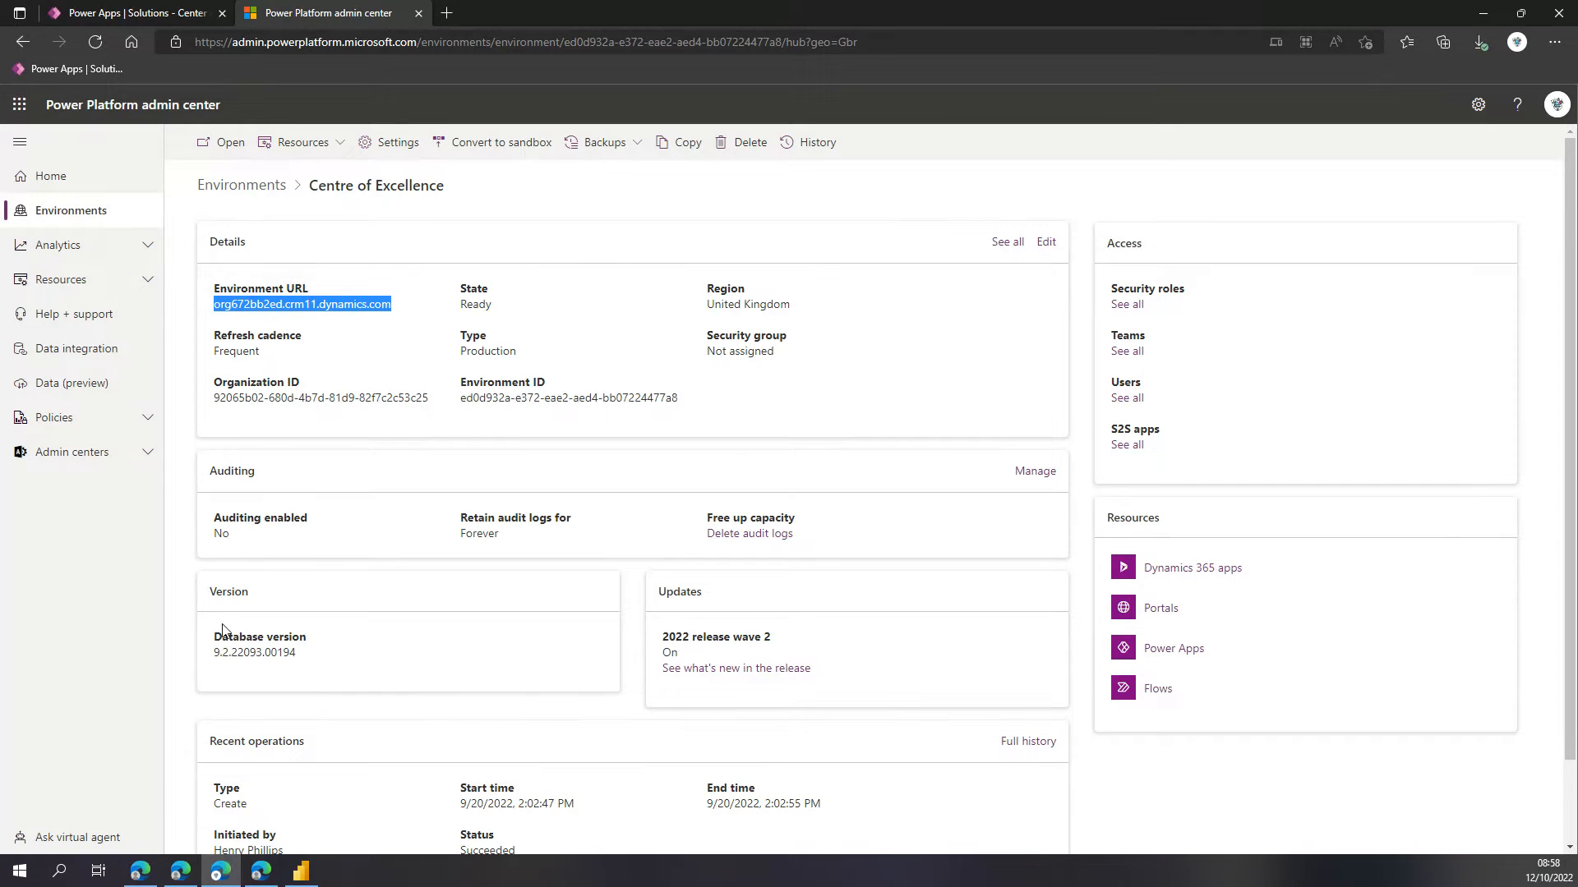
pyautogui.click(301, 871)
pyautogui.click(552, 438)
pyautogui.hotkey('ctrl', 'v')
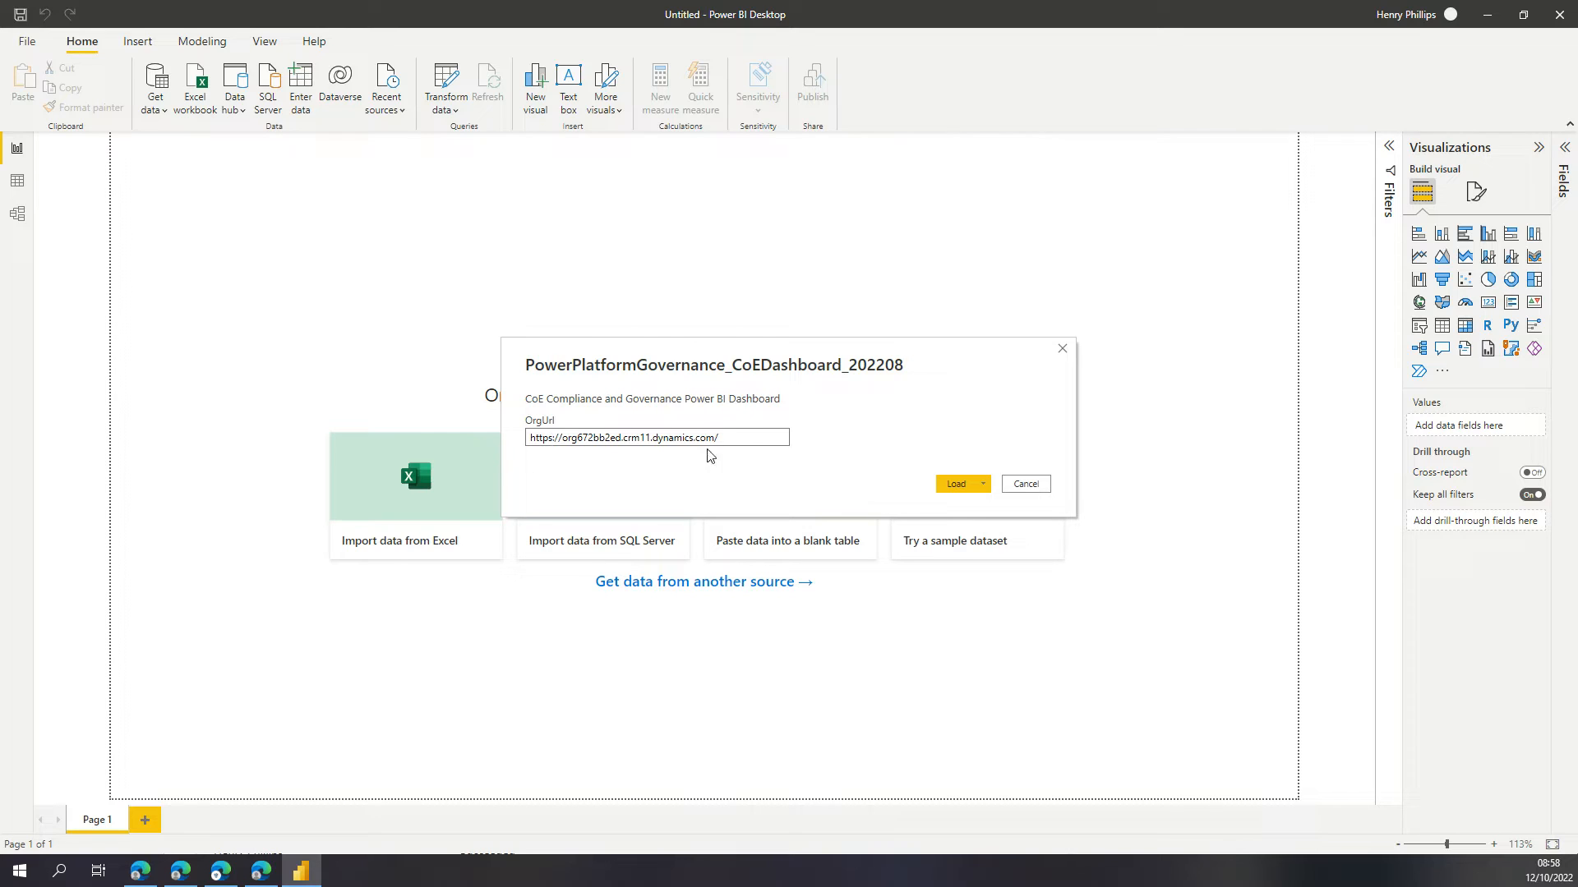
# Load the dashboard template with the entered OrgUrl and sign in to the data source with the organizational account.
pyautogui.click(956, 485)
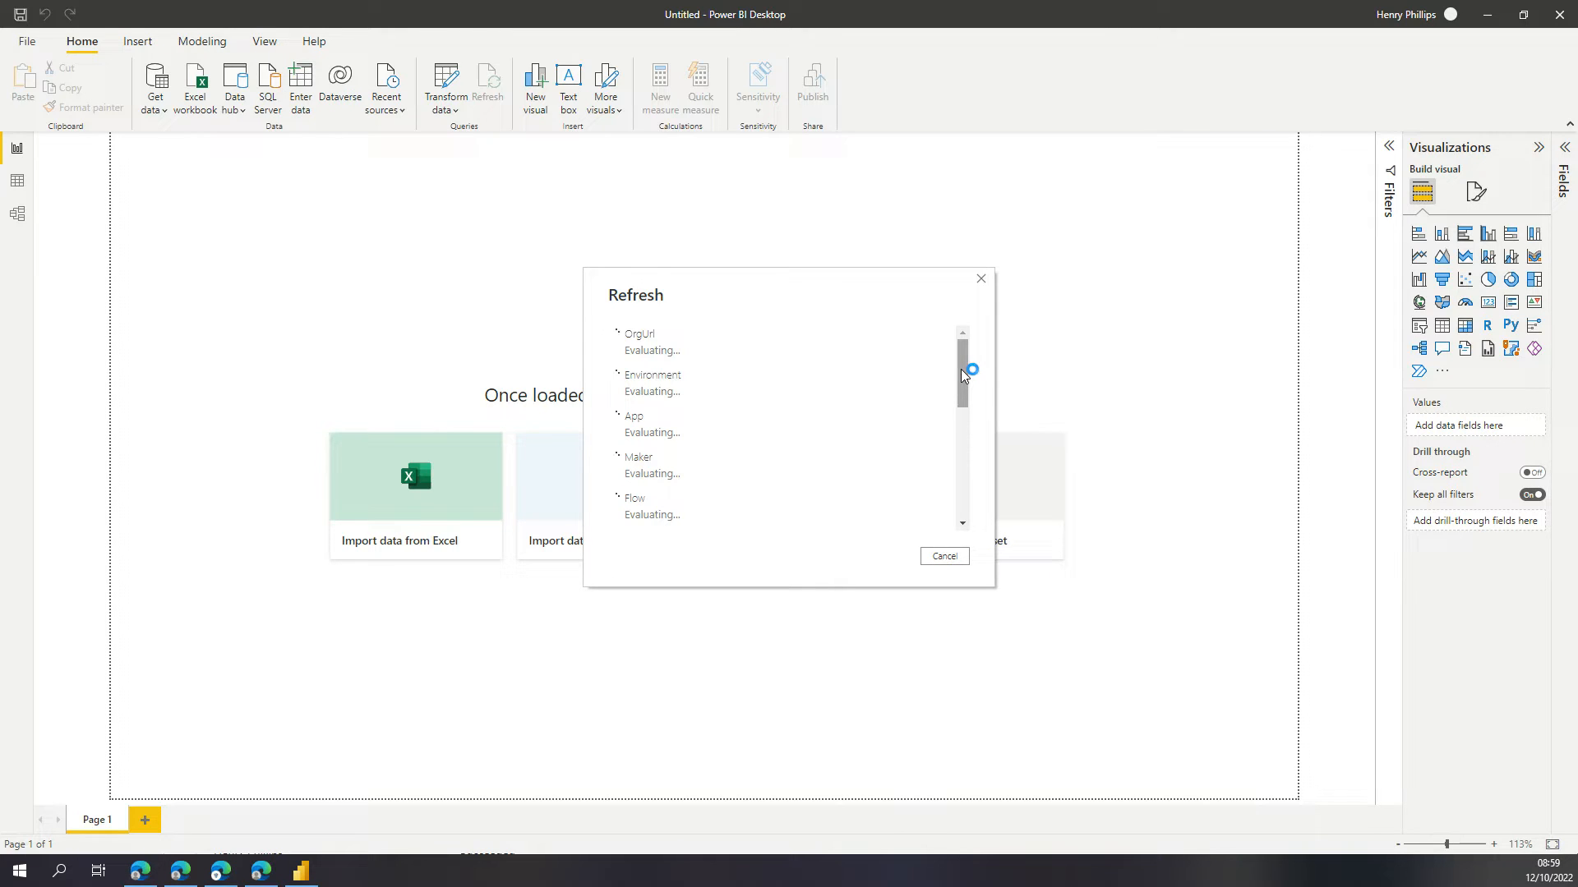
pyautogui.moveTo(963, 368)
pyautogui.mouseDown()
pyautogui.moveTo(960, 493)
pyautogui.moveTo(958, 342)
pyautogui.mouseUp()
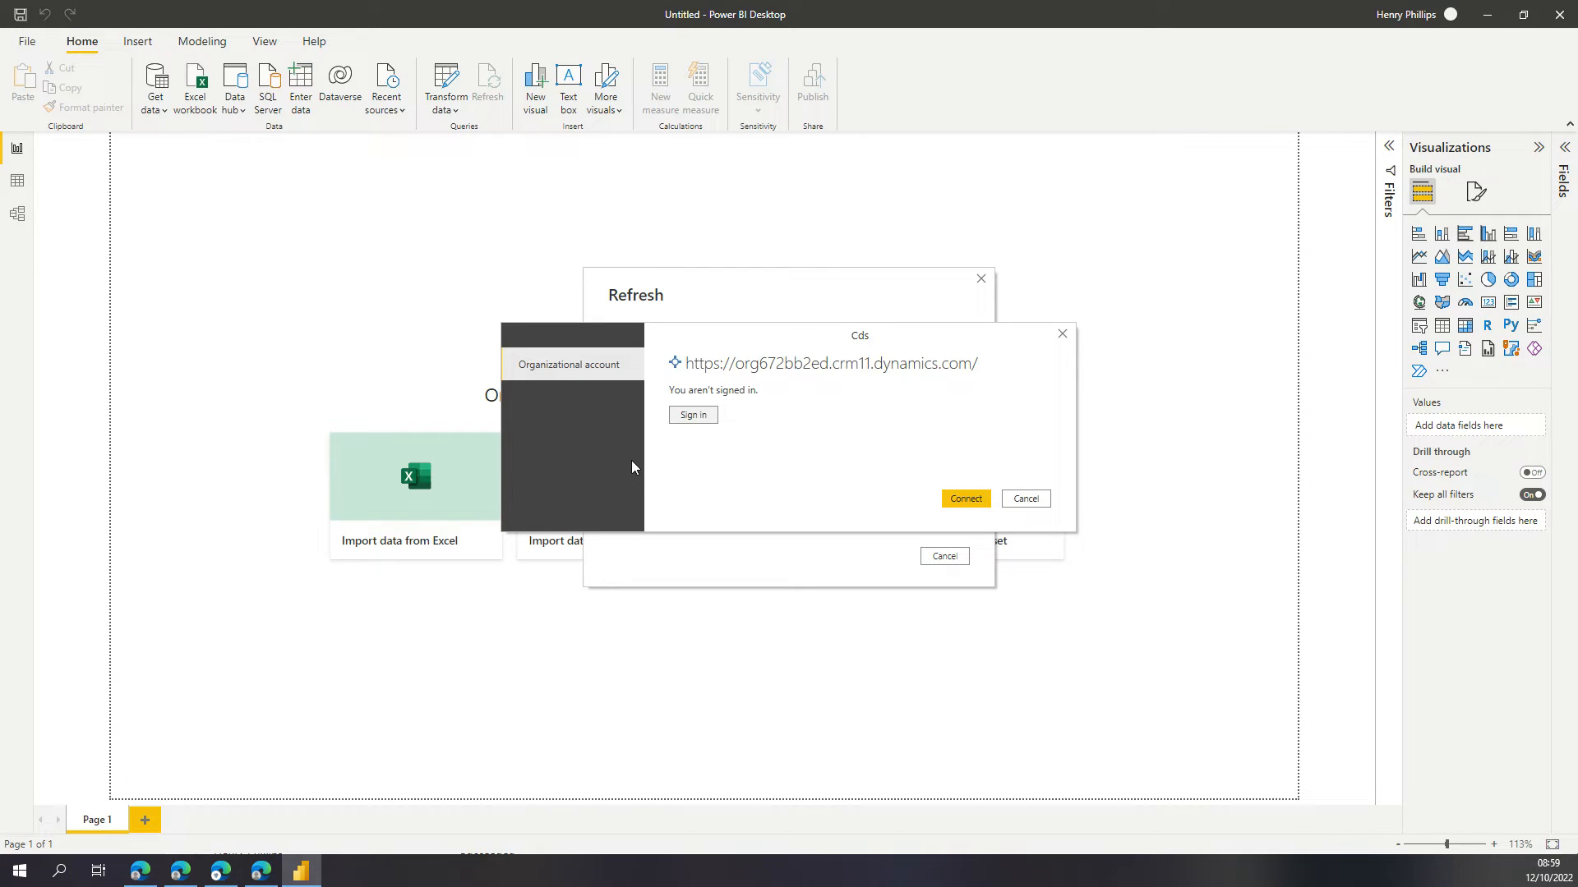
pyautogui.click(693, 415)
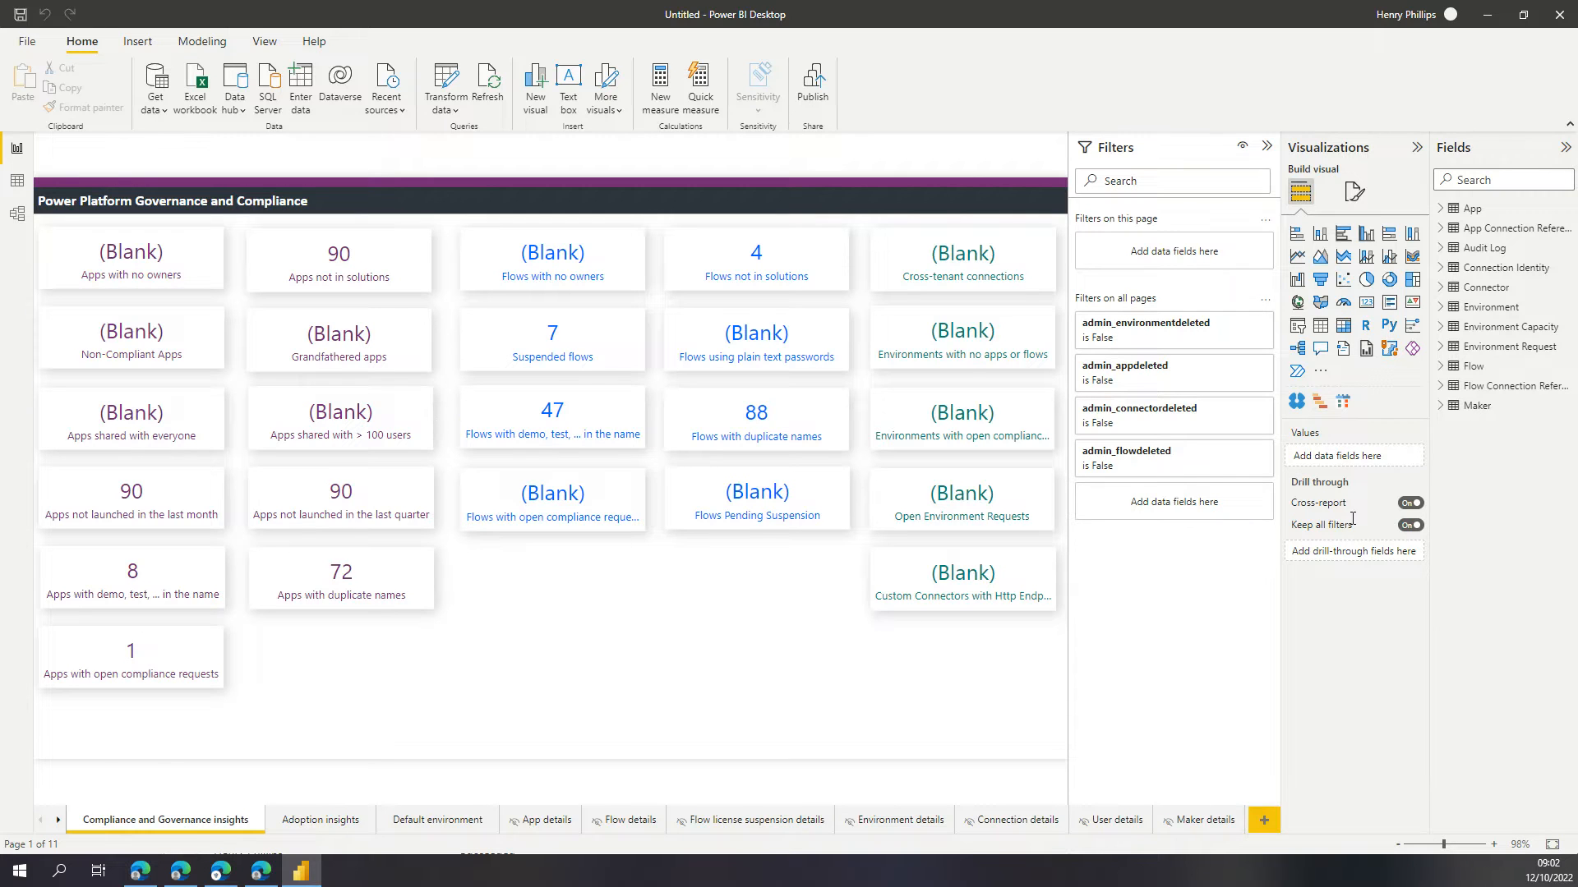
# Start publishing the loaded report, saving its changes as CoEMainDashboard.
pyautogui.click(810, 91)
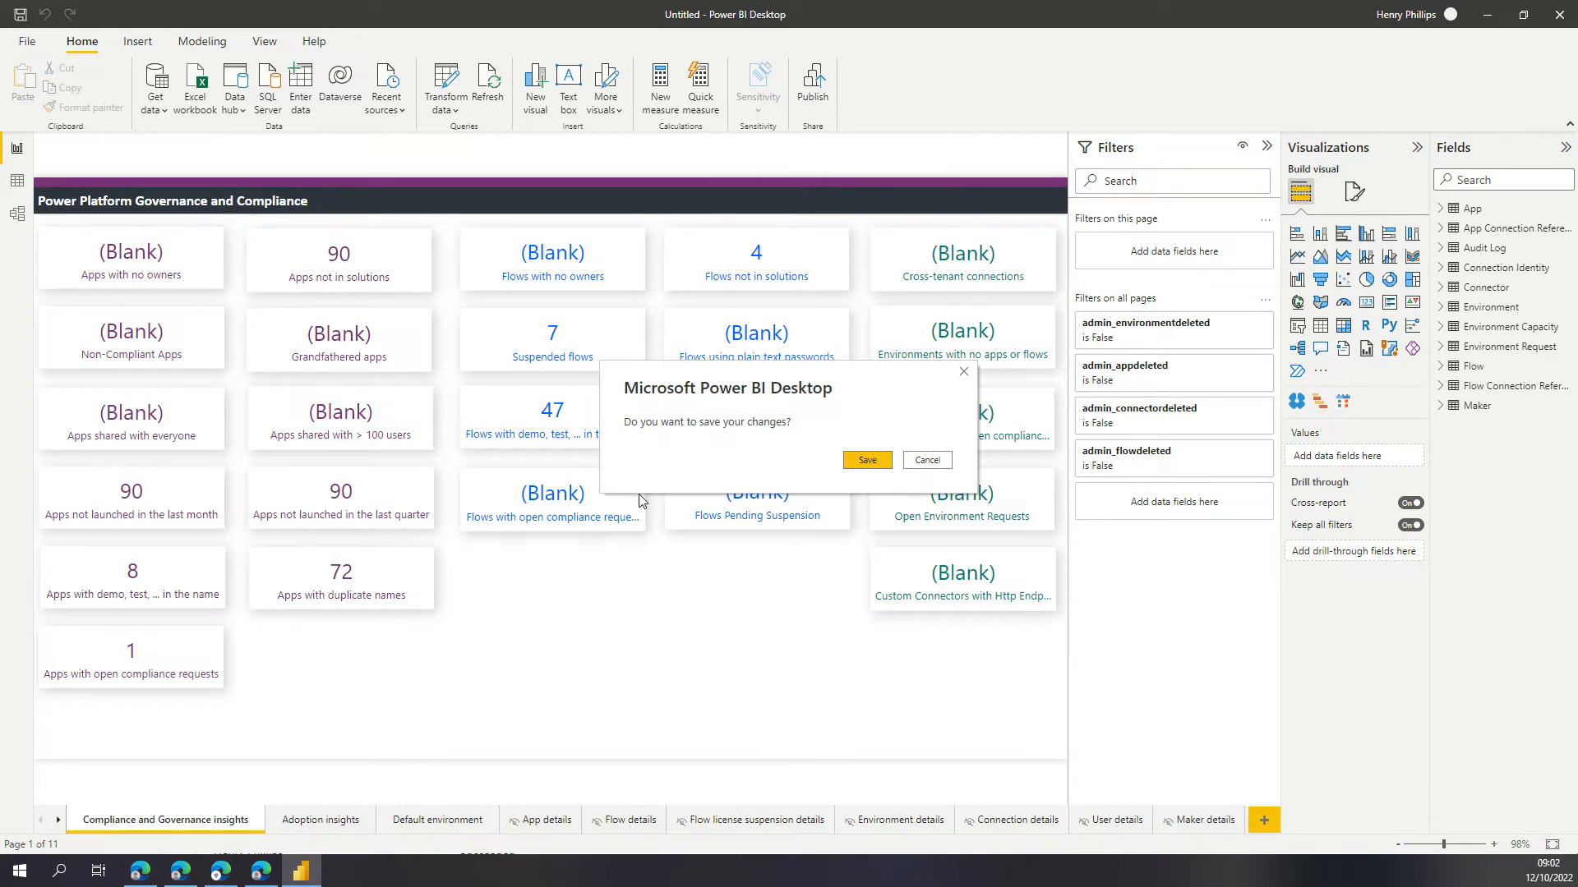
pyautogui.click(865, 462)
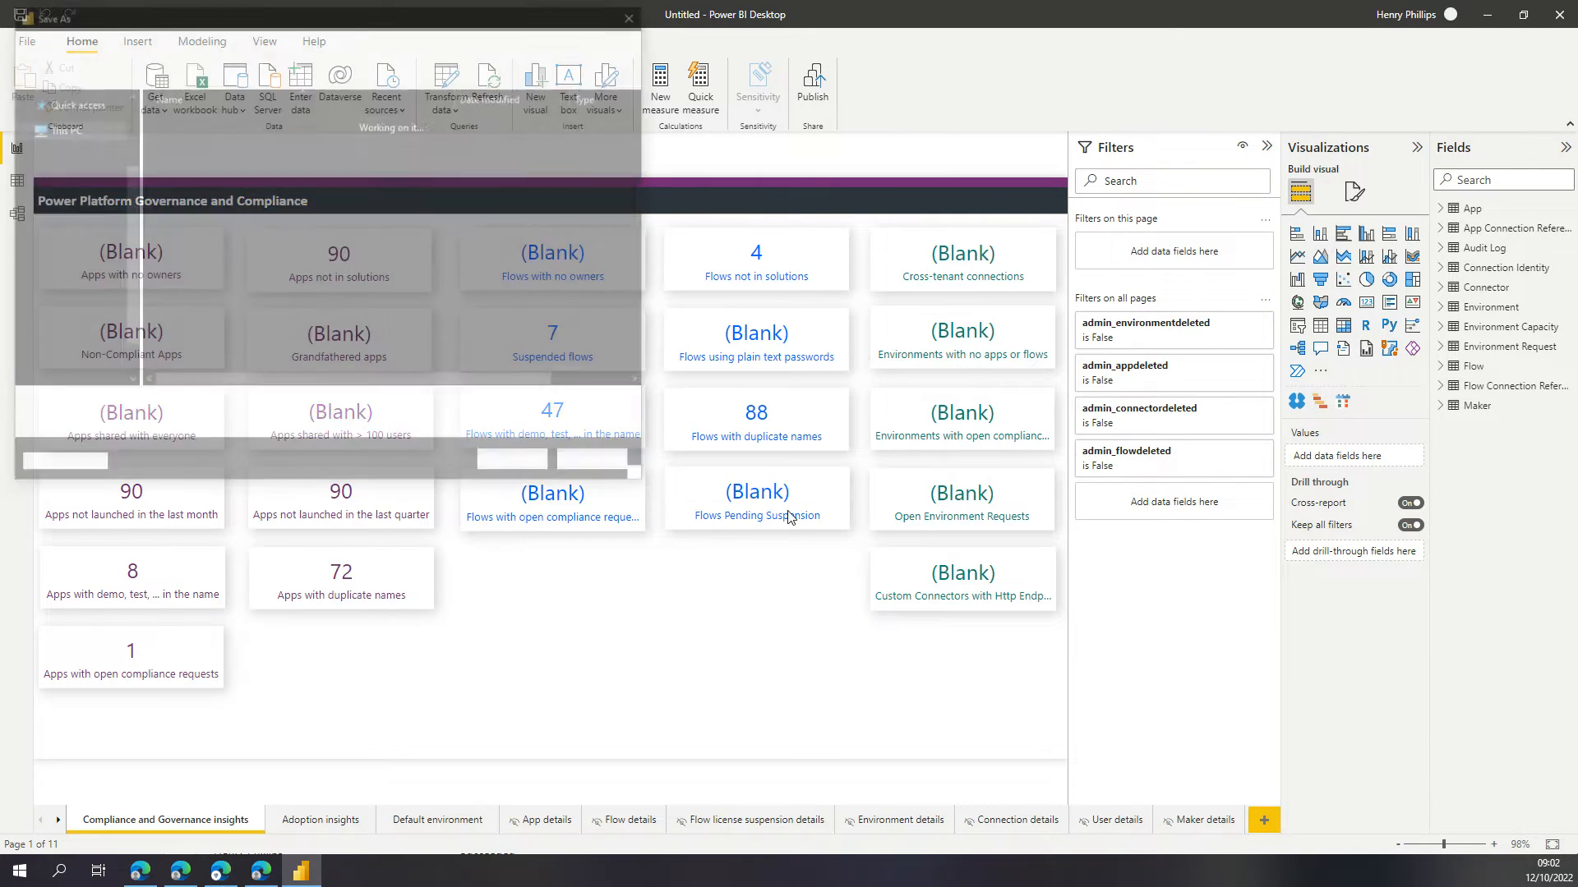
pyautogui.press('Escape')
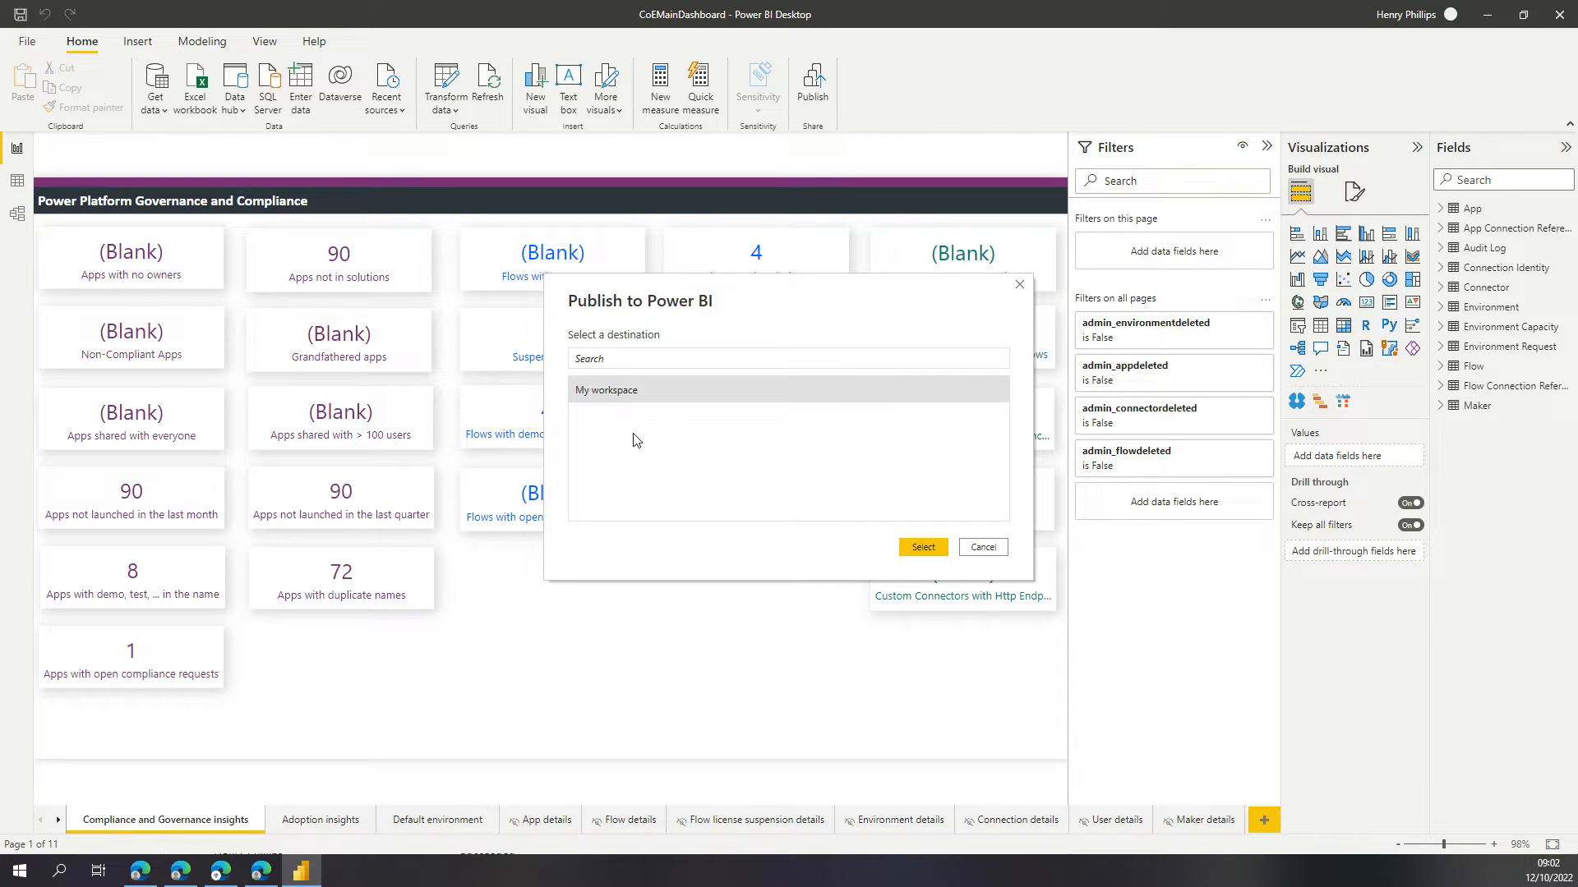
# Switch to Edge and open app.powerbi.com in a new tab.
pyautogui.click(221, 871)
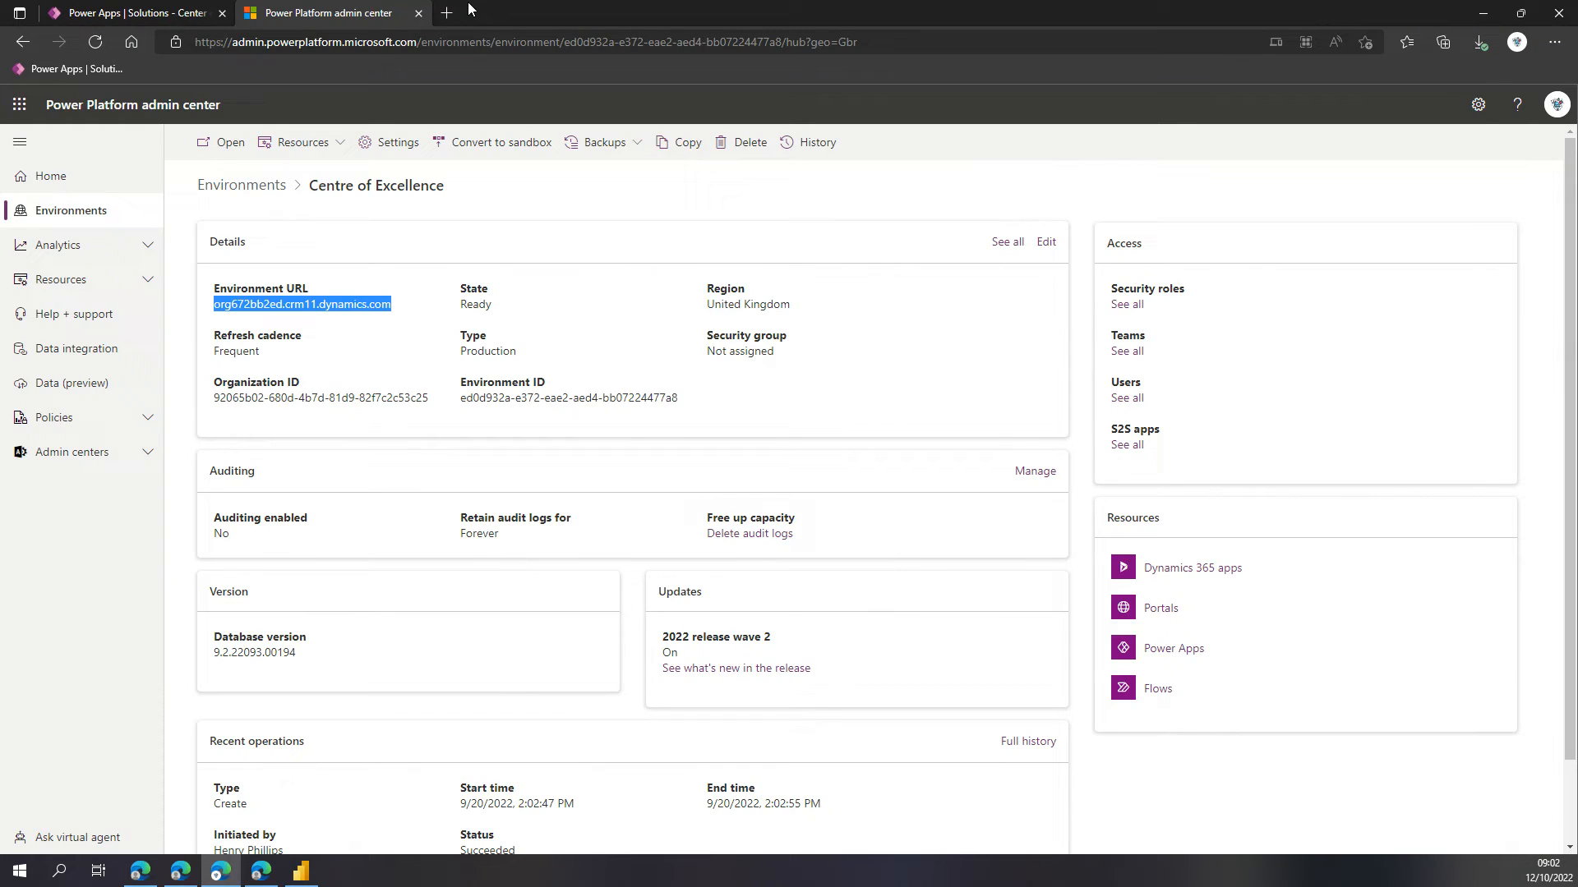
pyautogui.click(448, 12)
pyautogui.write('app')
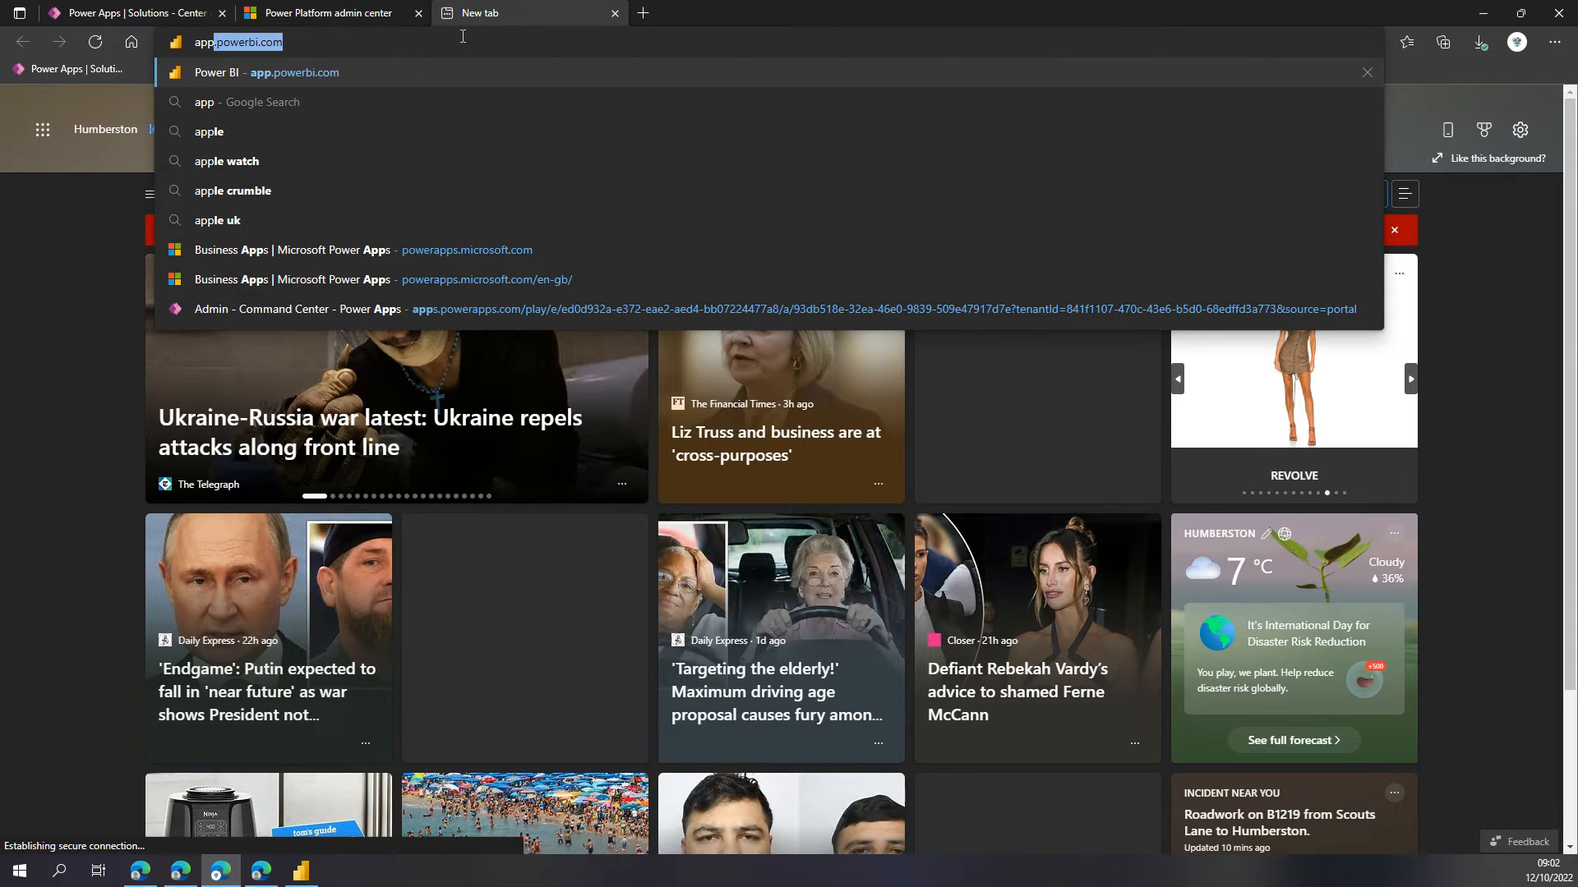
pyautogui.write('.powerbi')
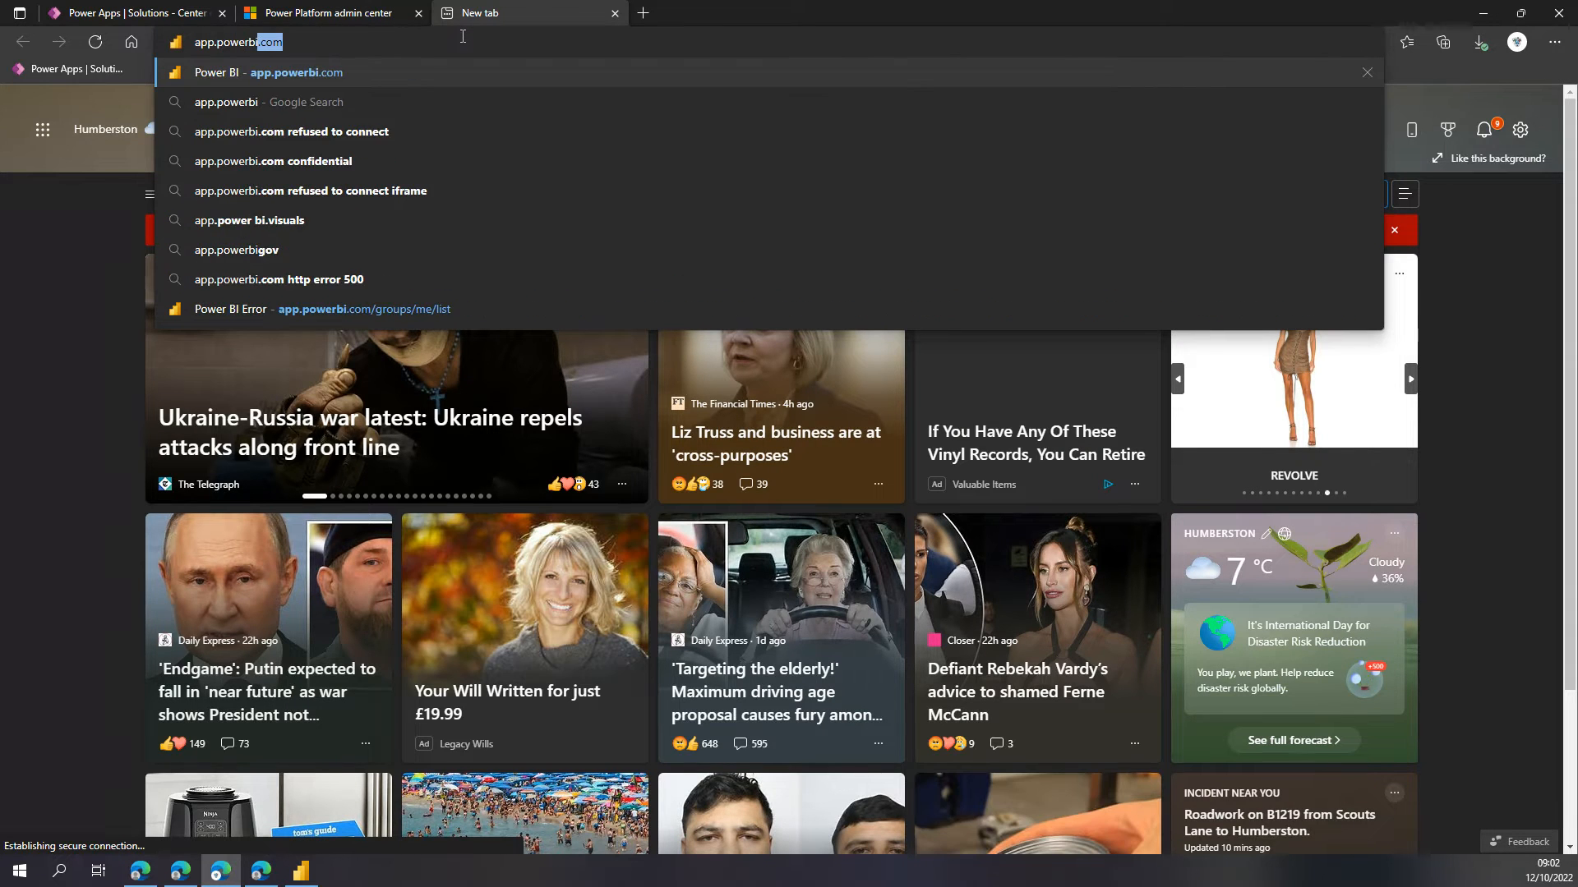
pyautogui.write('.com')
pyautogui.press('Return')
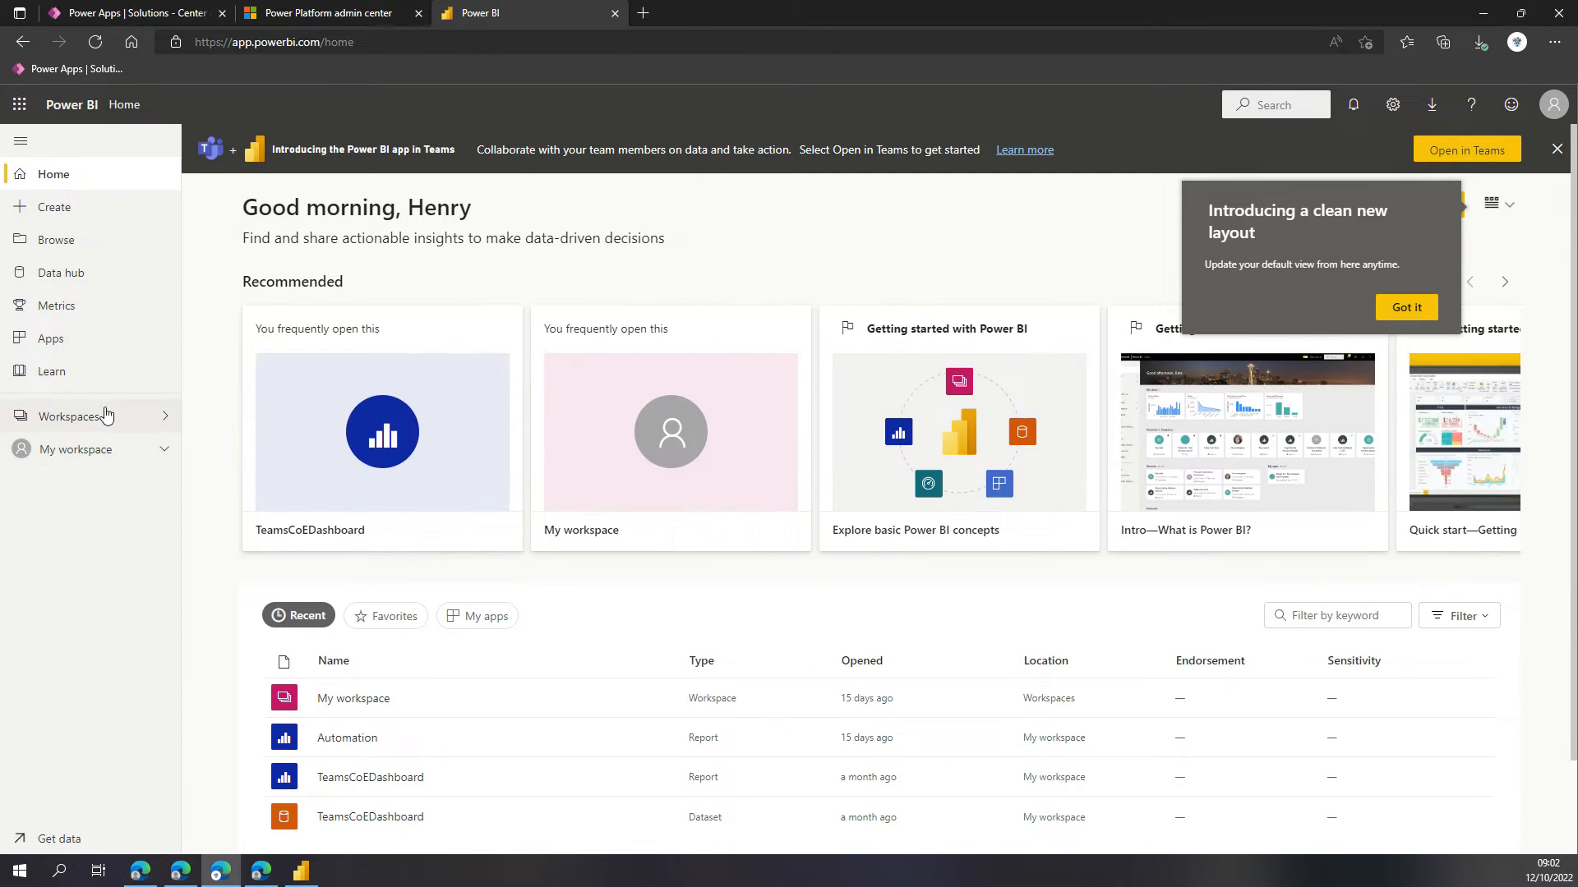
# Create and save a new Power BI workspace named Centre of Excellence, dismissing the layout tip.
pyautogui.click(105, 413)
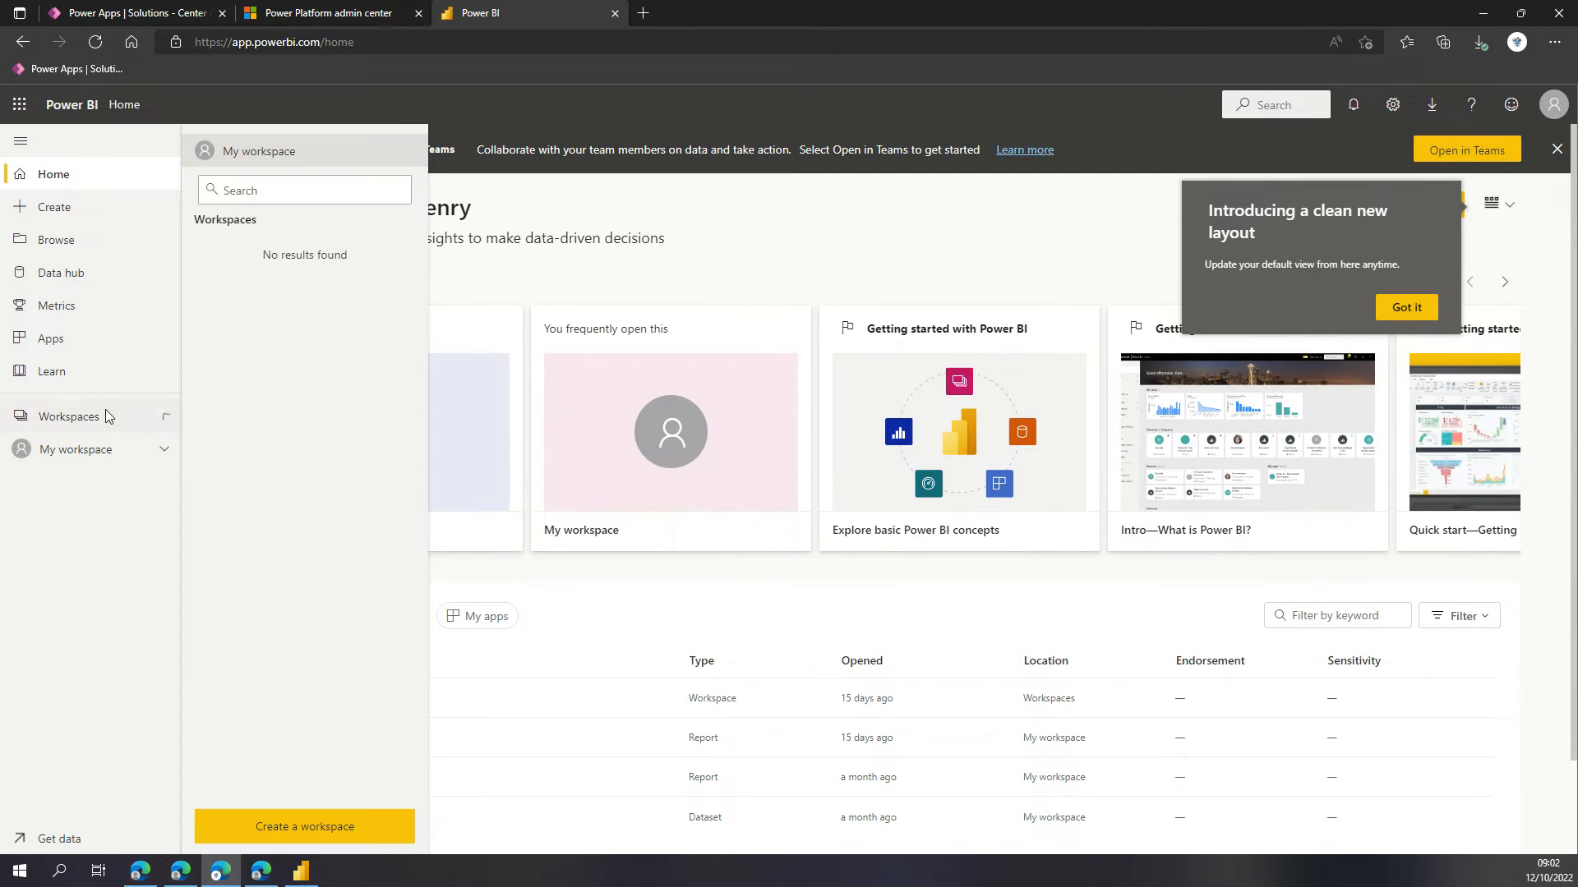
pyautogui.click(332, 826)
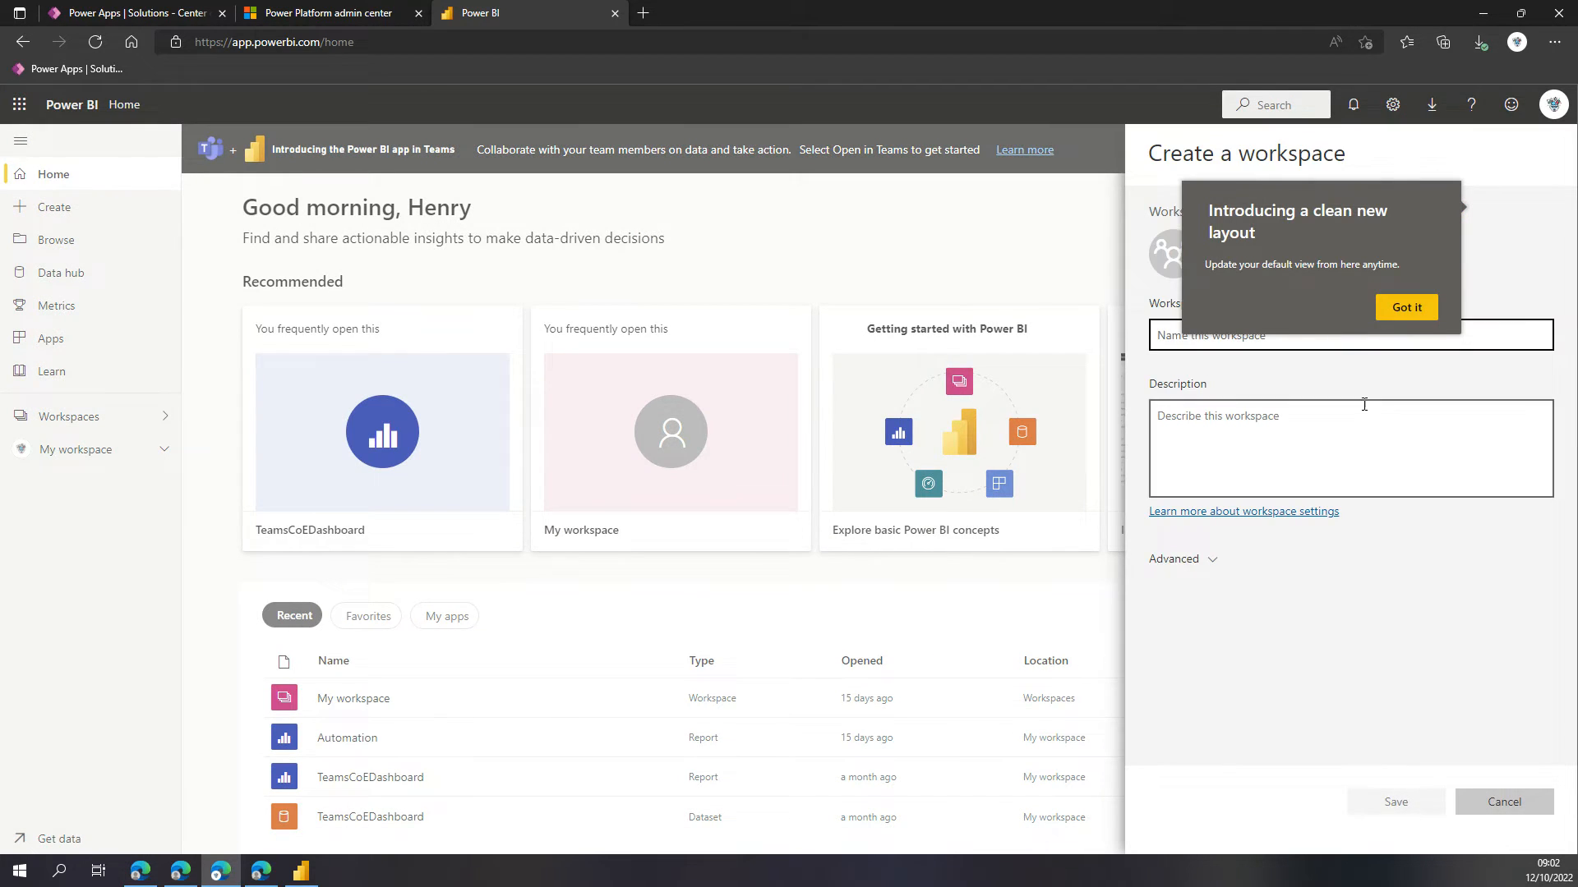
pyautogui.click(1406, 307)
pyautogui.click(1257, 335)
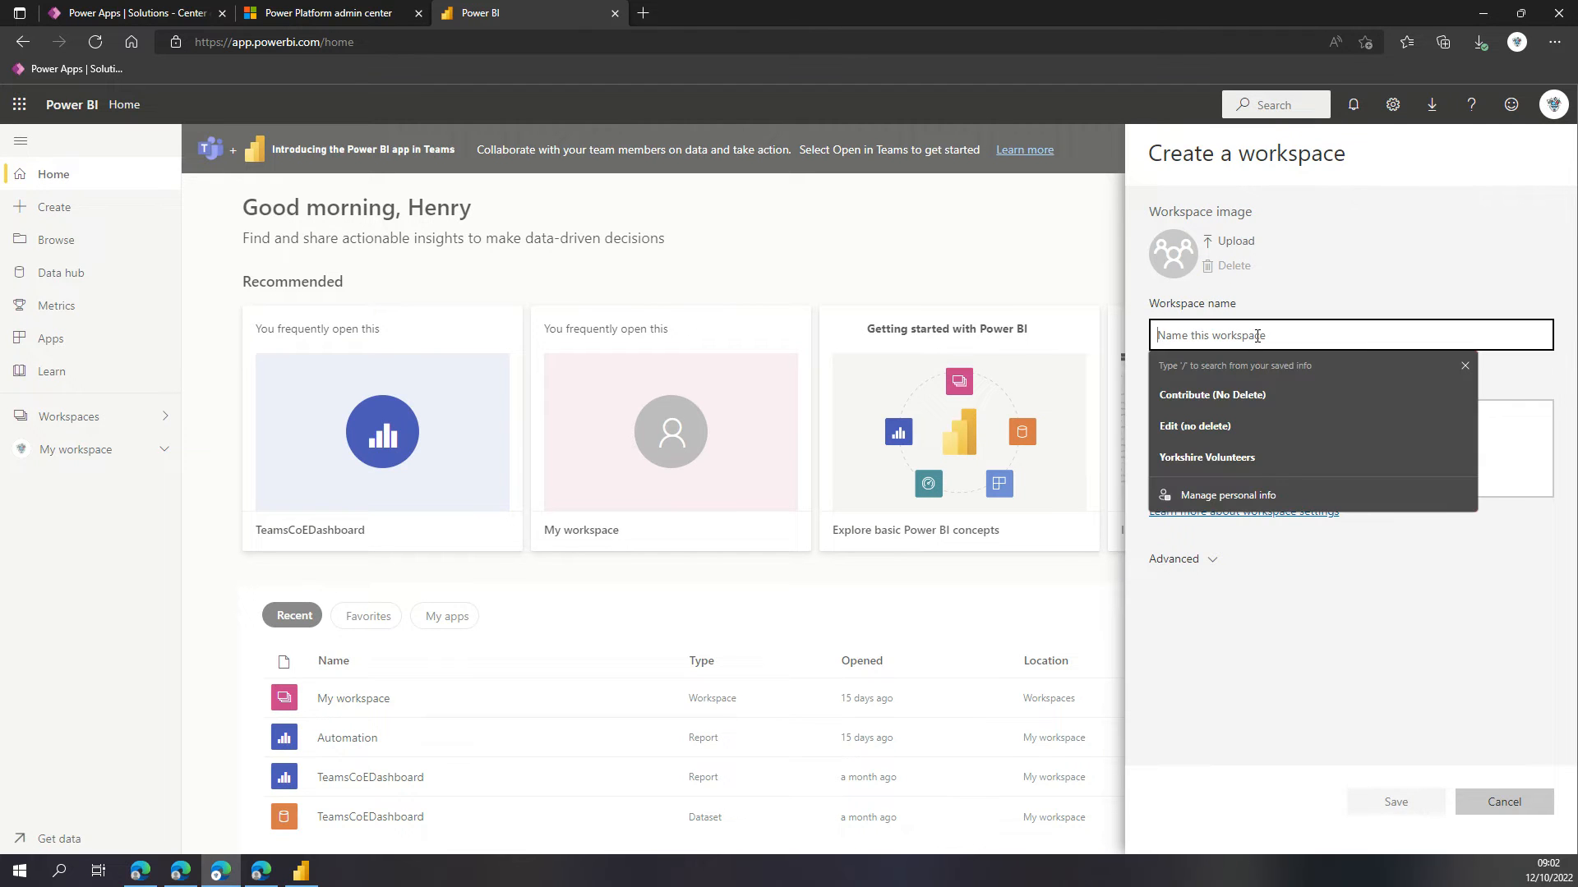
pyautogui.write('Centre of WE')
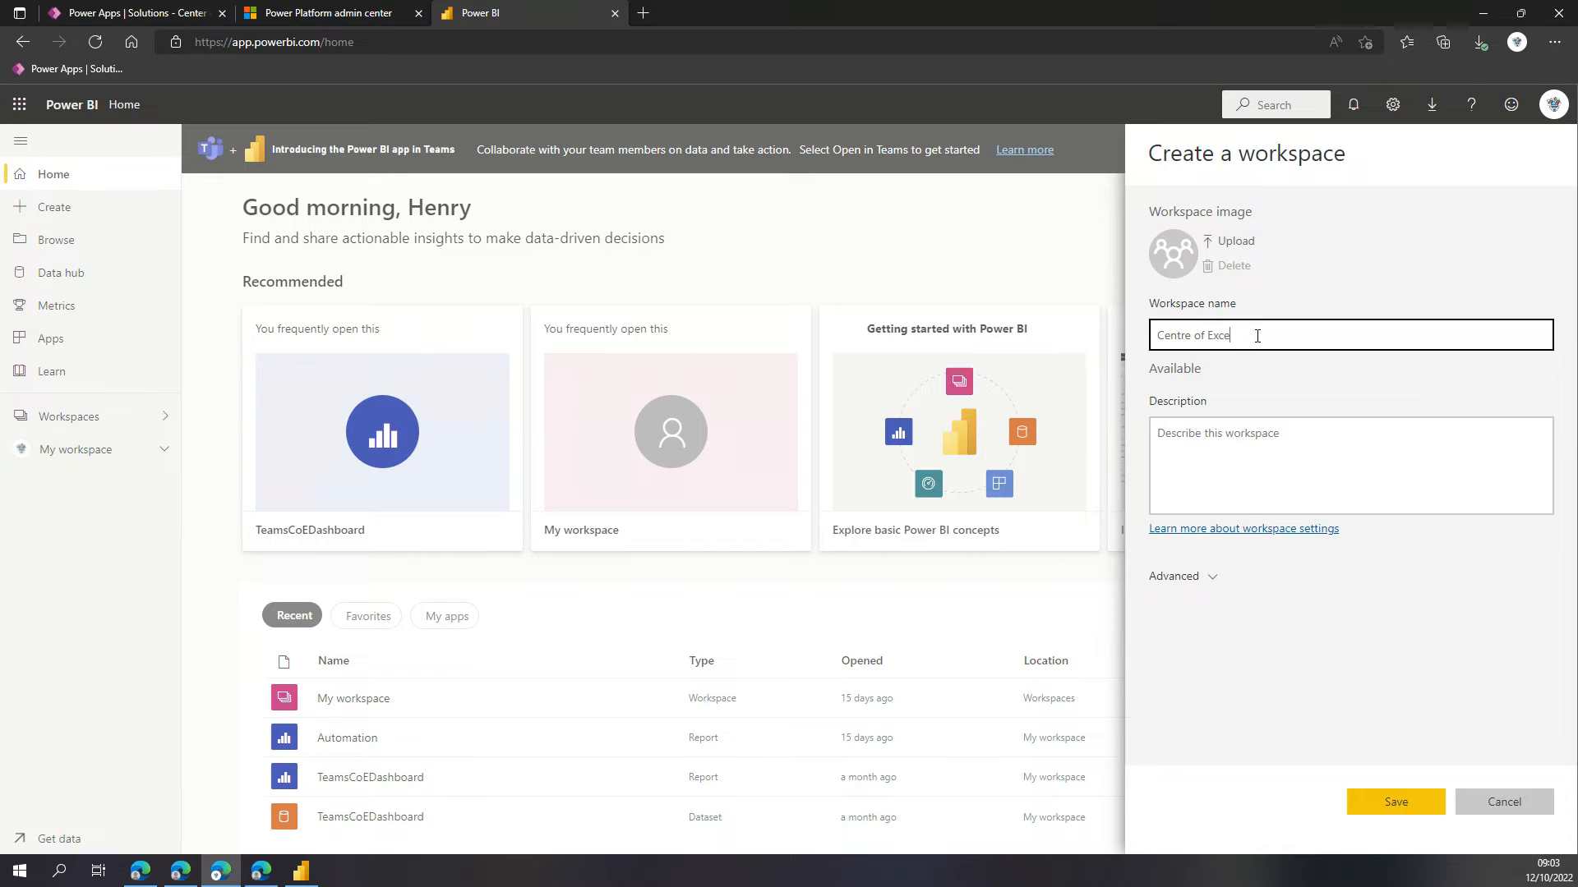
pyautogui.click(1340, 396)
pyautogui.click(1397, 804)
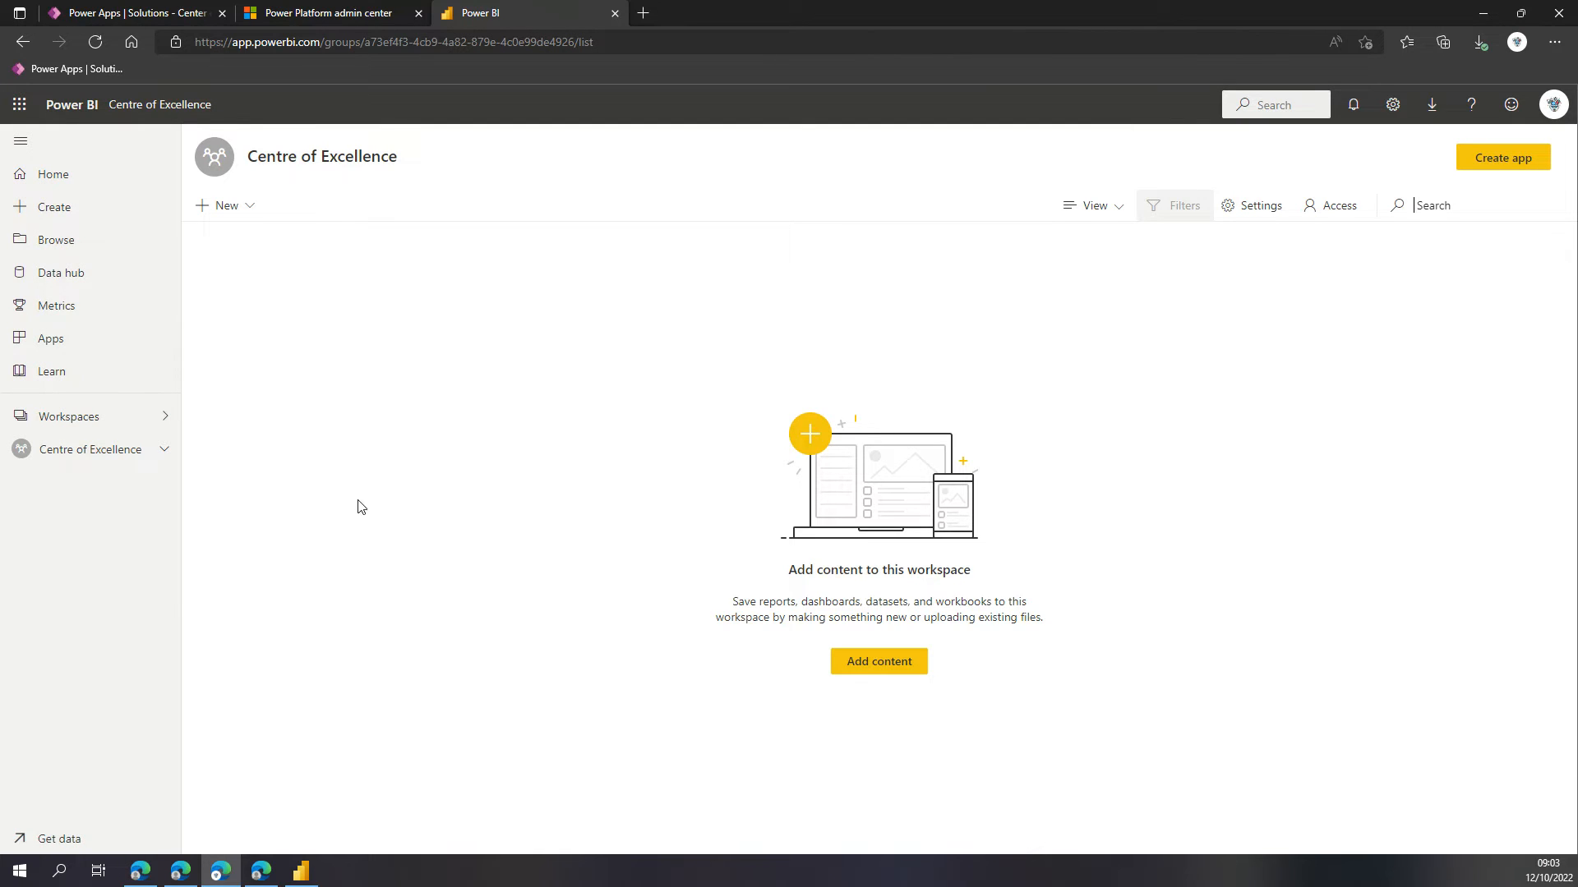
# Switch back to Power BI Desktop and publish the CoEMainDashboard report to the Centre of Excellence workspace.
pyautogui.click(301, 871)
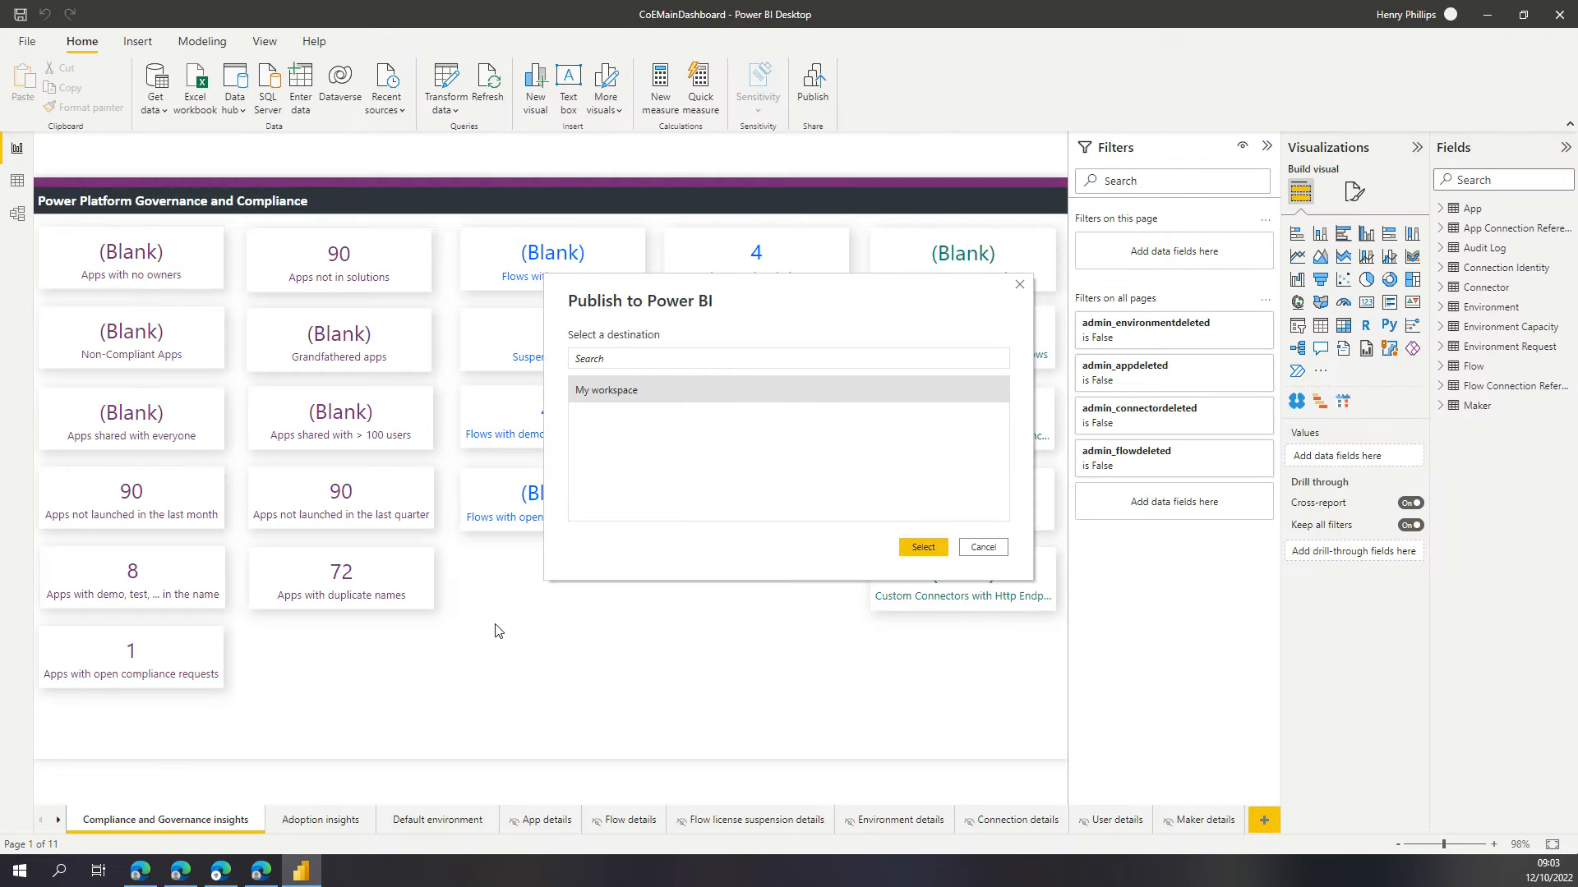
pyautogui.click(982, 548)
pyautogui.click(659, 416)
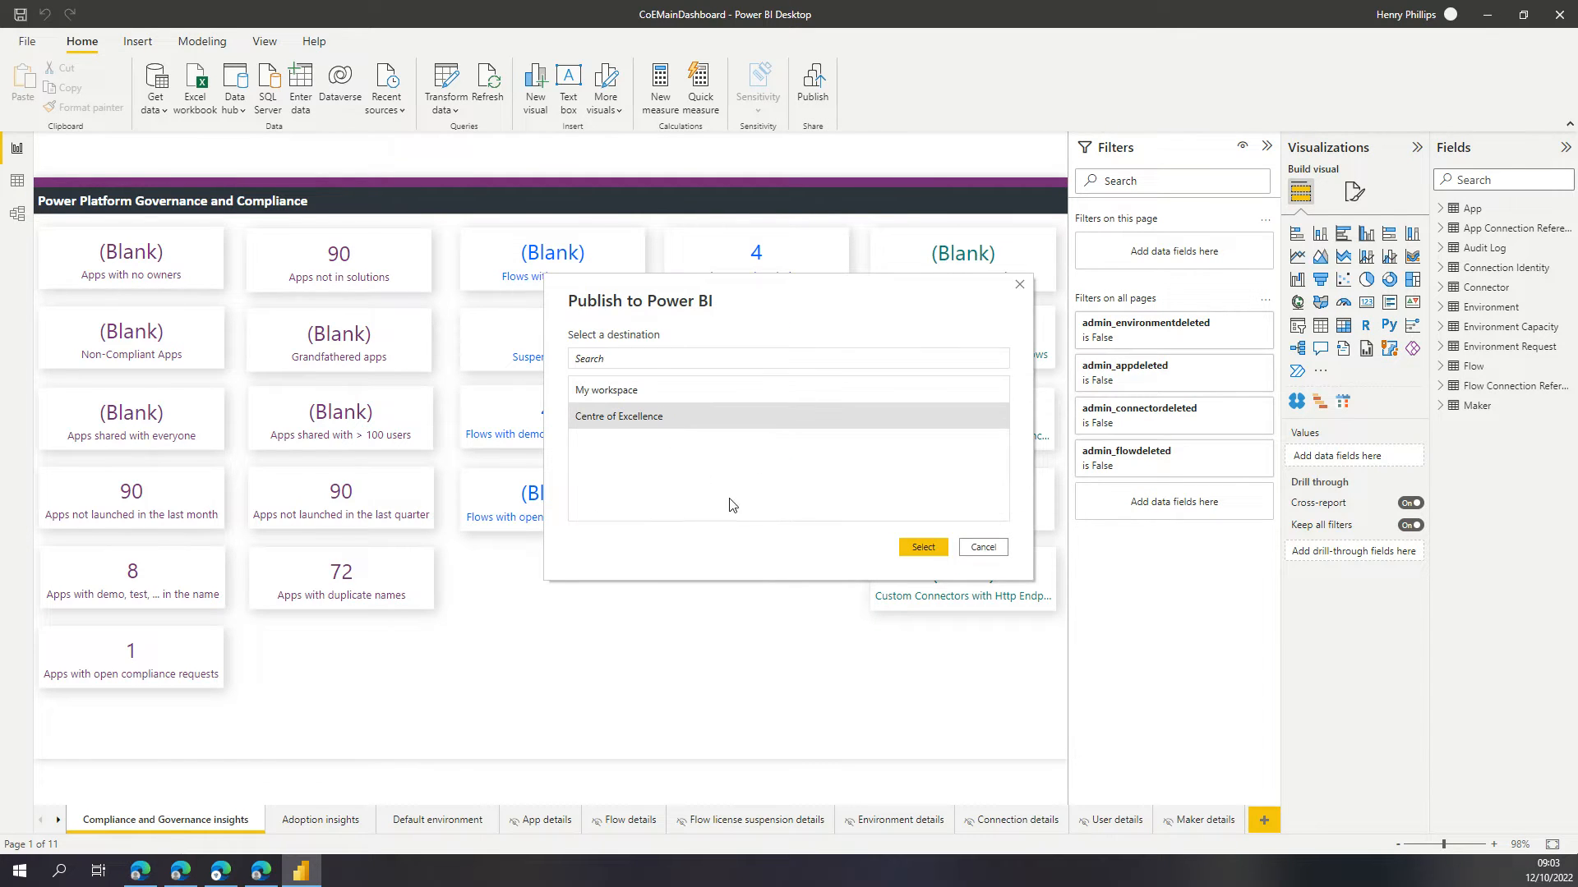
pyautogui.click(928, 551)
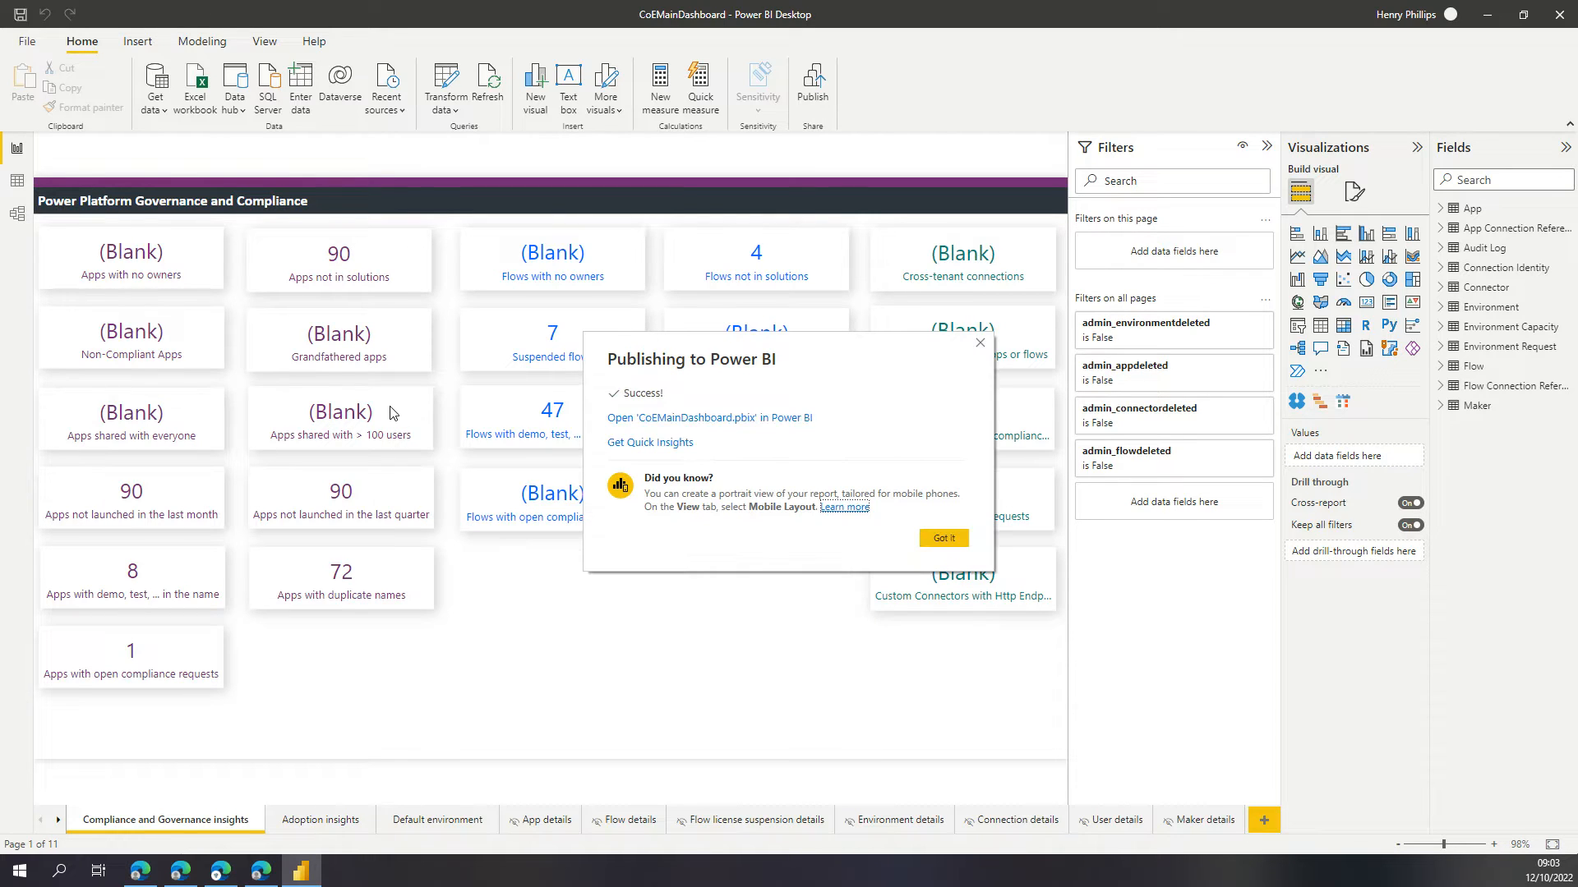
pyautogui.click(945, 547)
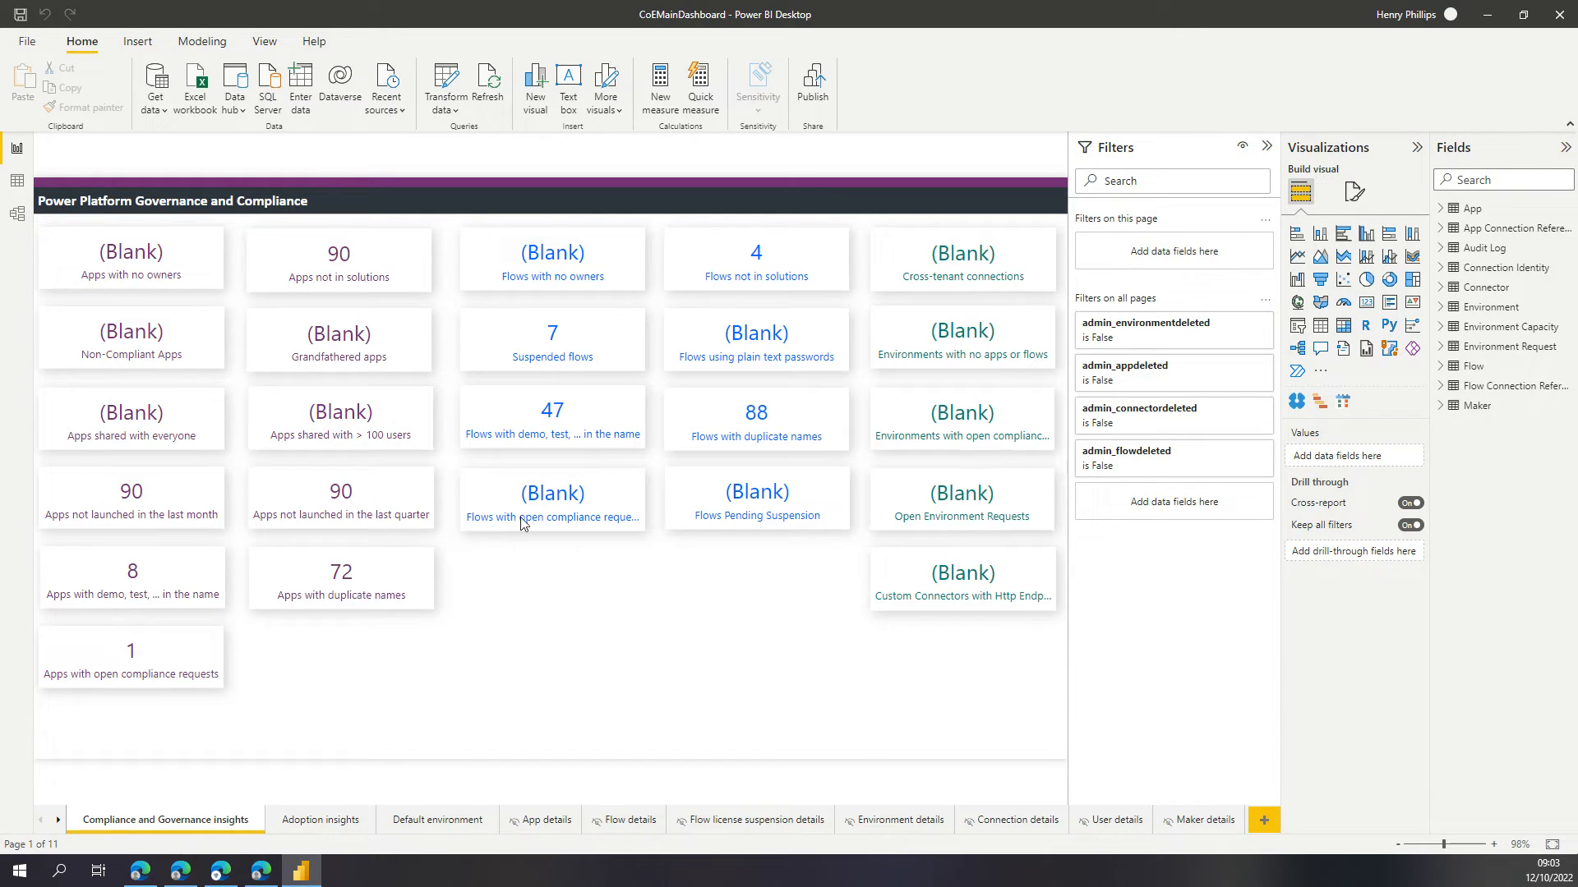
# Return to the Centre of Excellence workspace in Edge and open the settings of the CoEMainDashboard dataset.
pyautogui.click(221, 871)
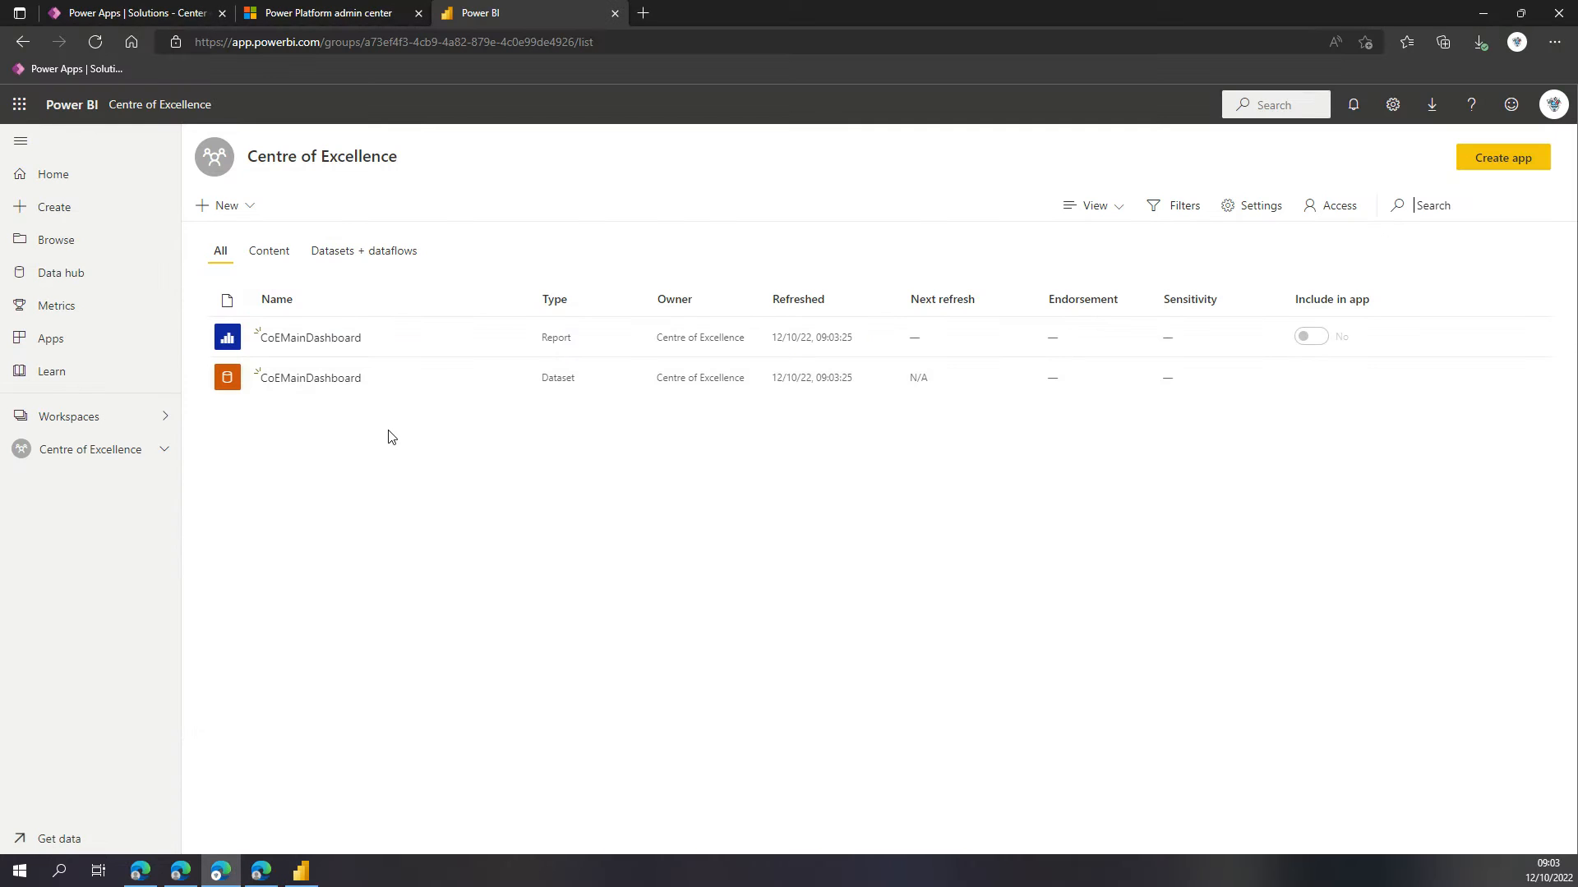
pyautogui.click(353, 252)
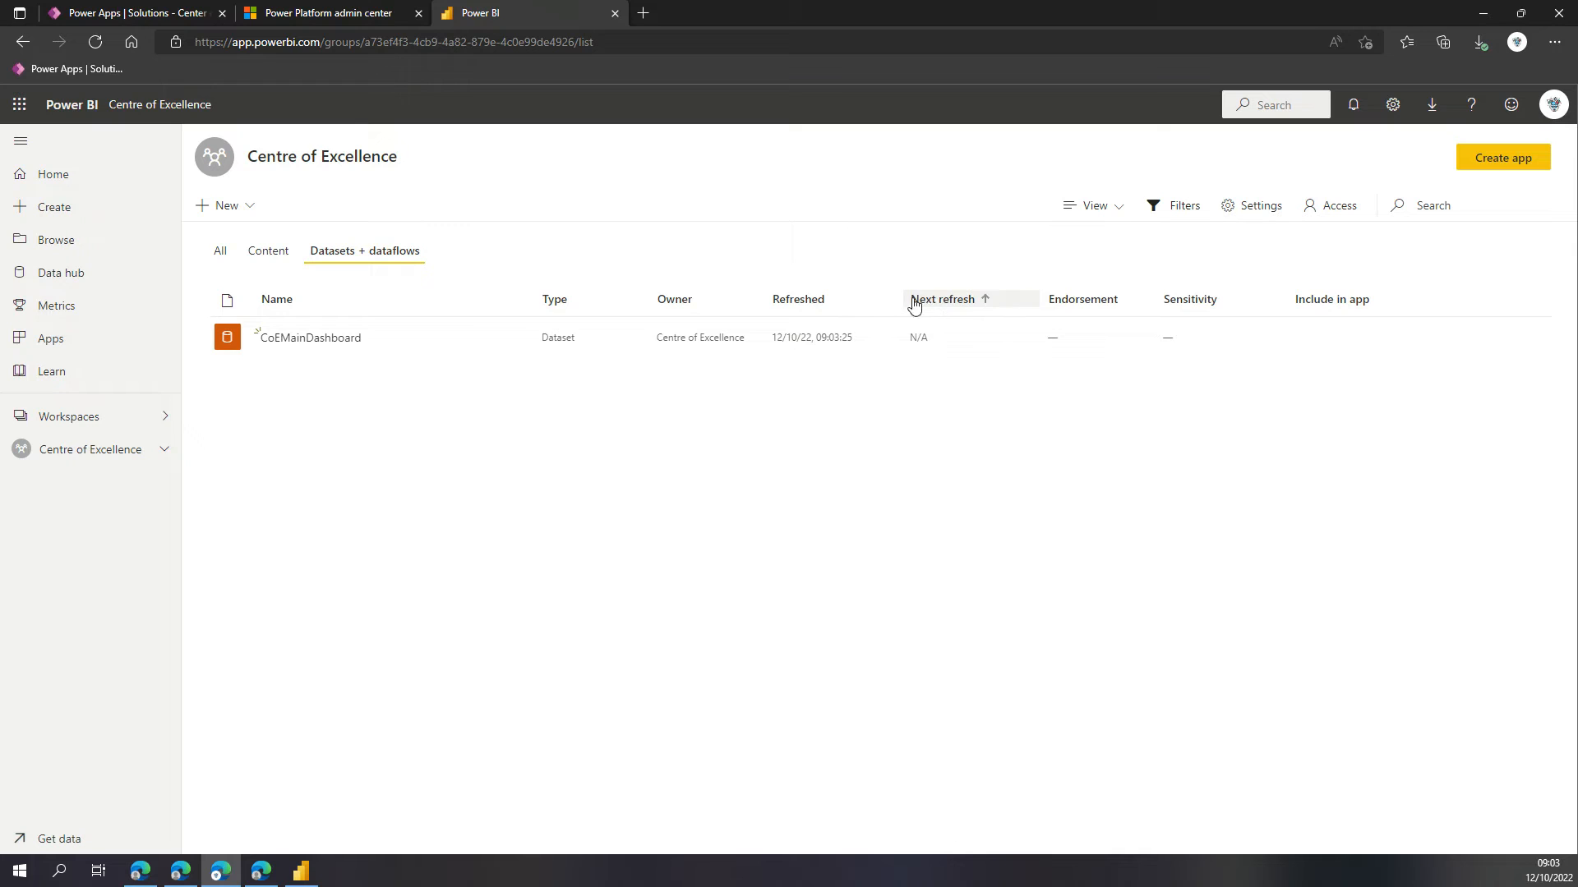
pyautogui.click(513, 338)
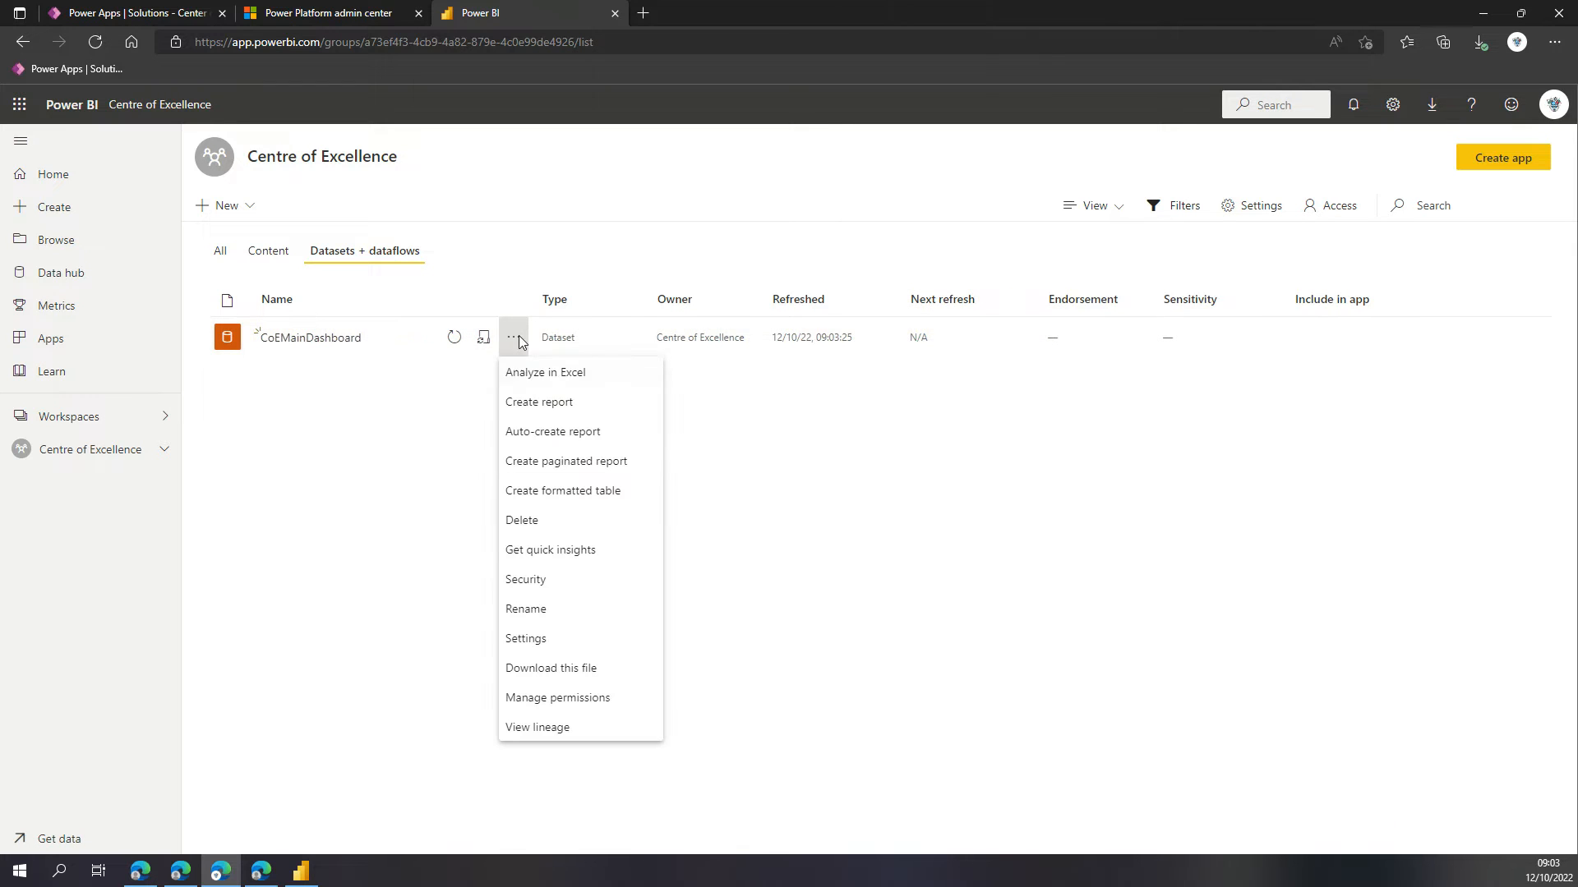
pyautogui.click(556, 644)
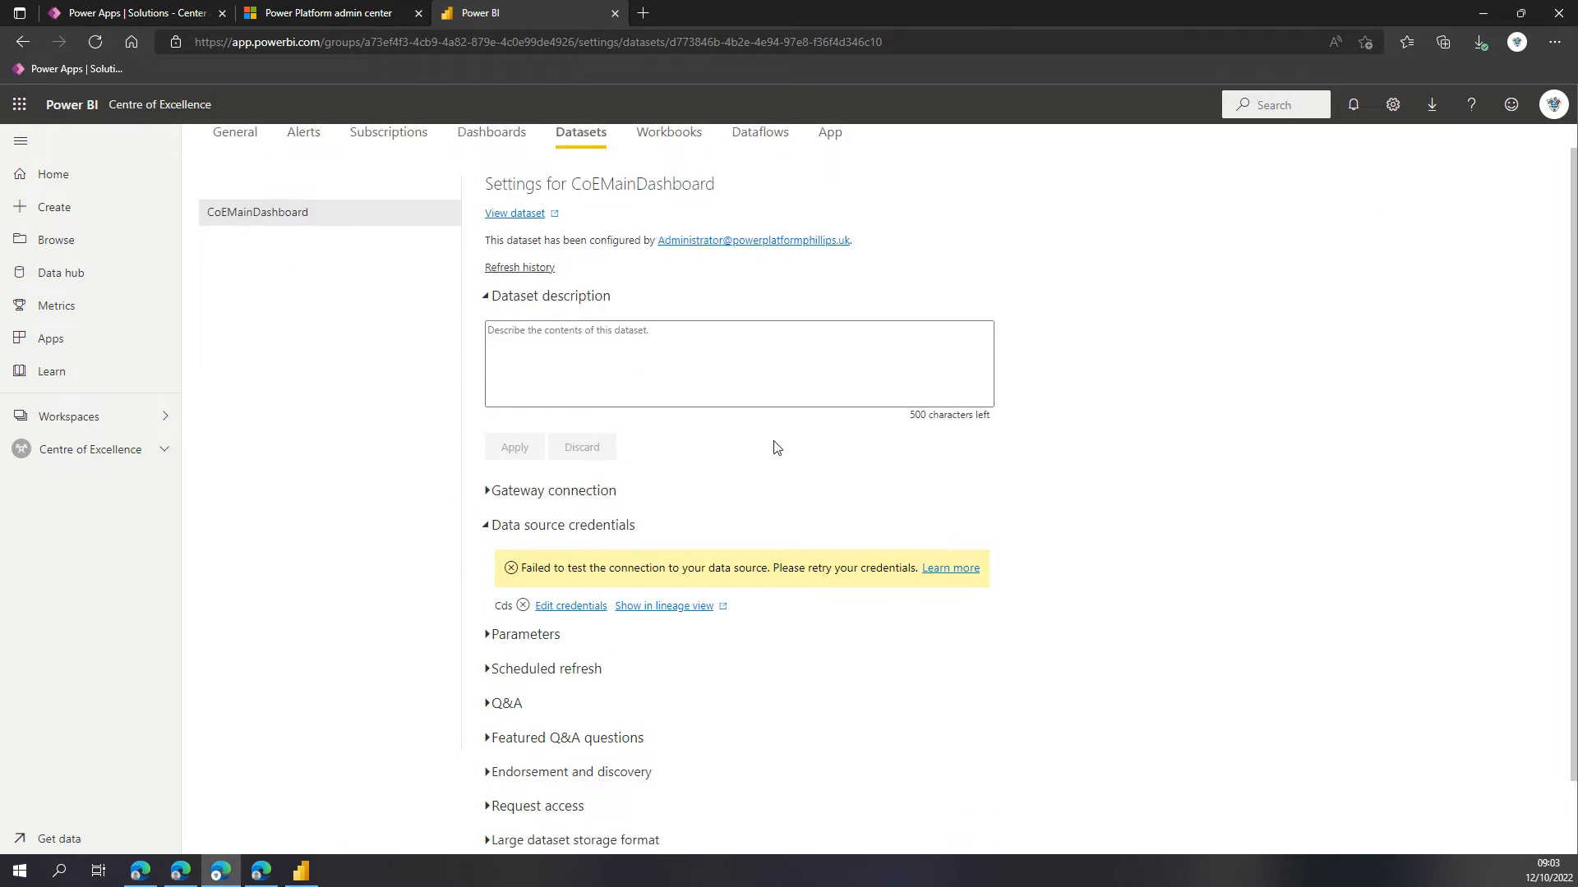
# Expand the scheduled refresh settings and sign in to the Cds data source with OAuth2 authentication.
pyautogui.scroll(-2, 599, 721)
pyautogui.click(488, 585)
pyautogui.scroll(-2, 742, 470)
pyautogui.scroll(2, 742, 470)
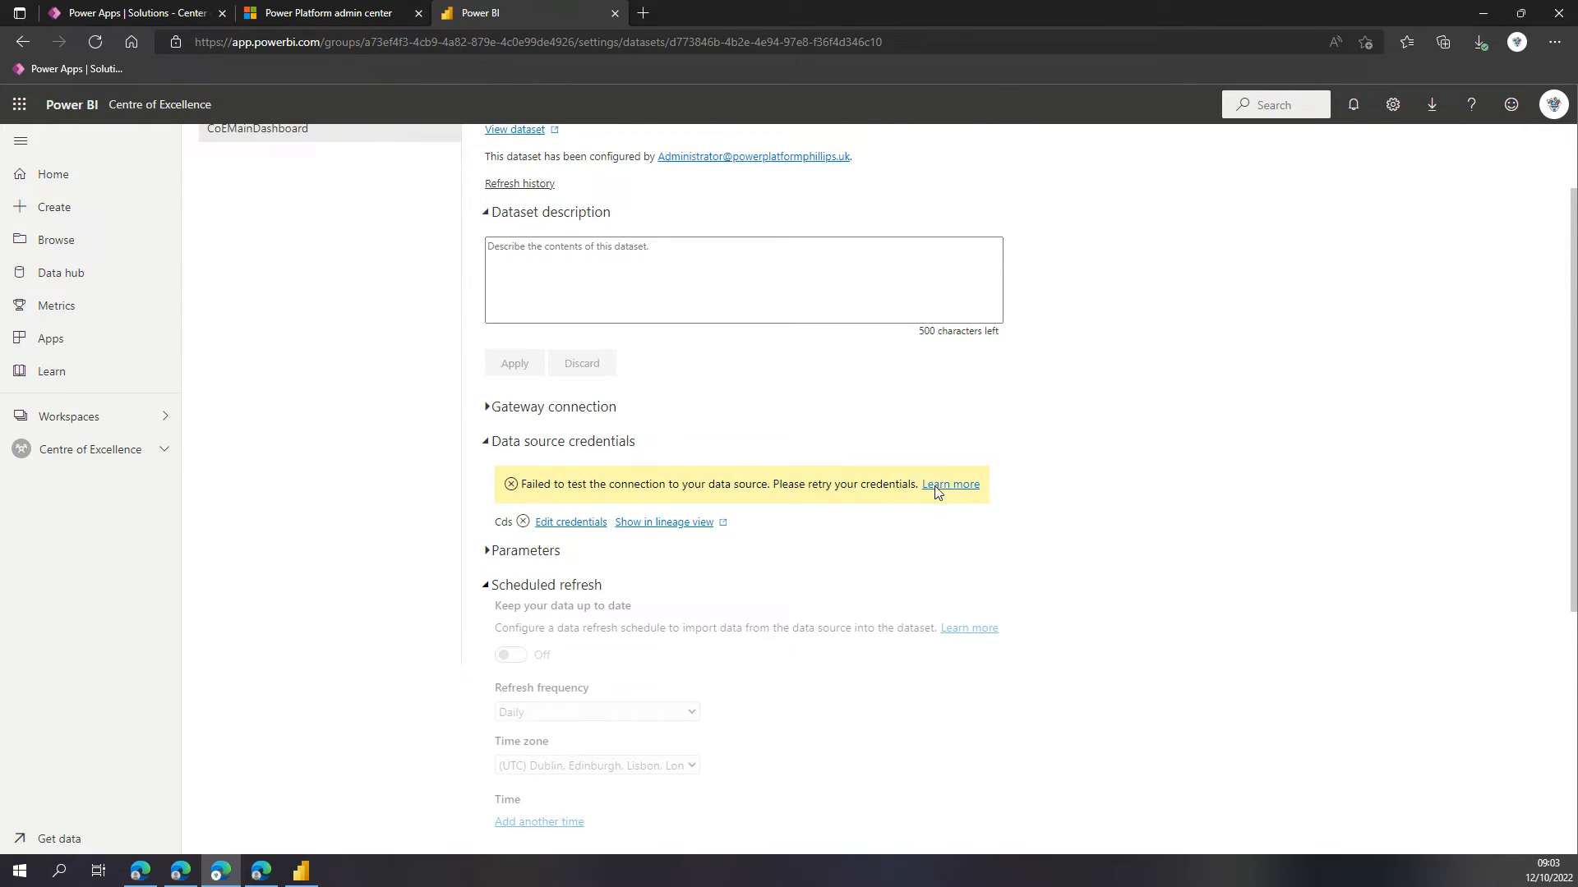
pyautogui.click(581, 526)
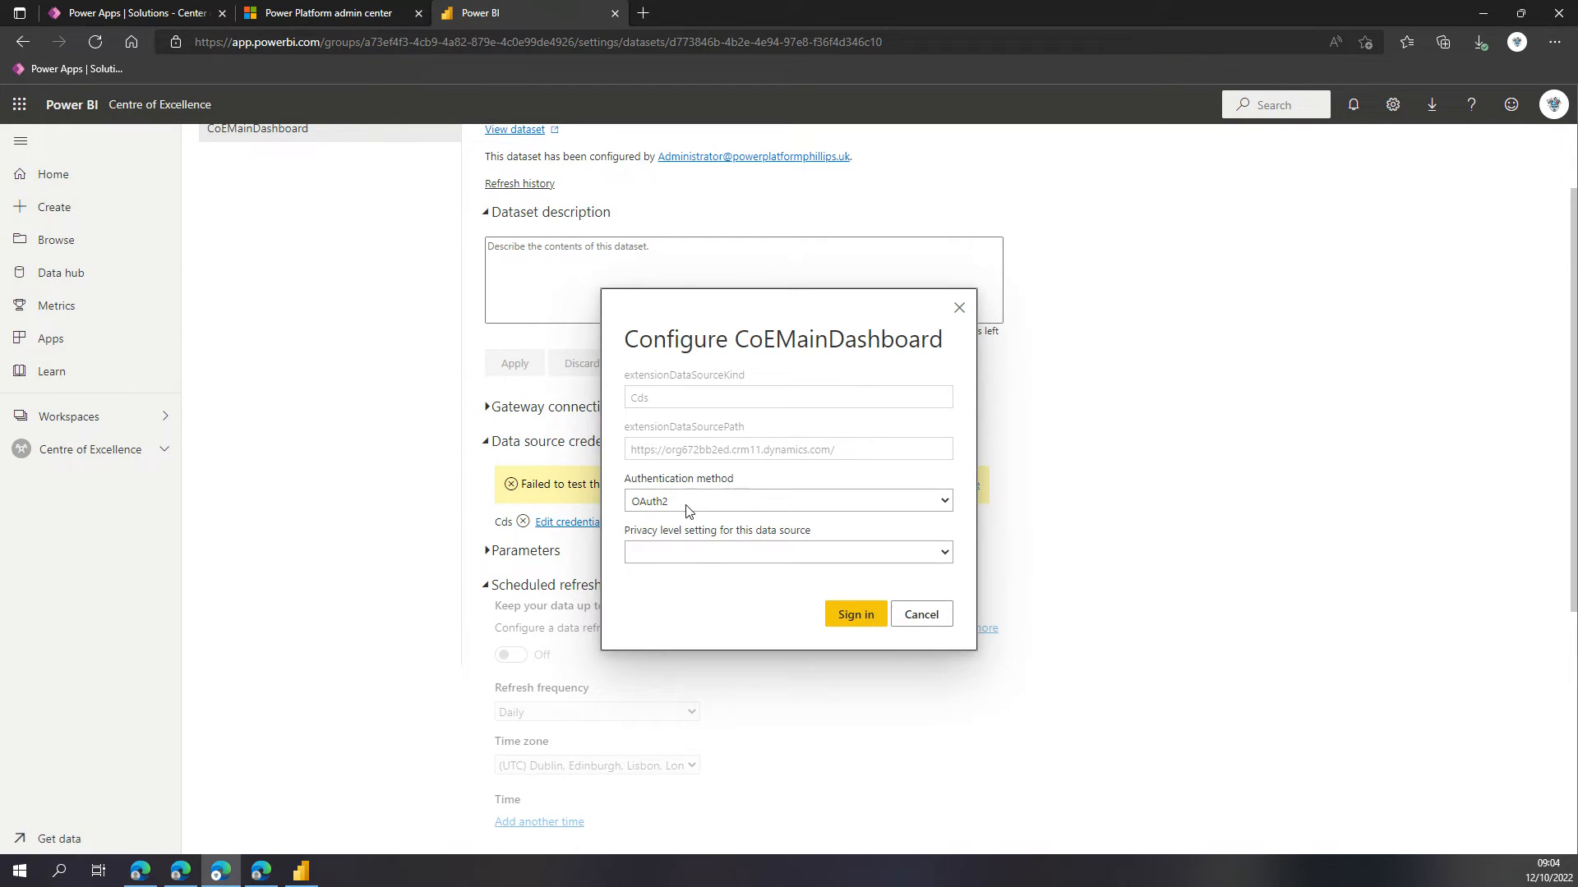
pyautogui.click(751, 503)
pyautogui.click(751, 503)
pyautogui.click(847, 618)
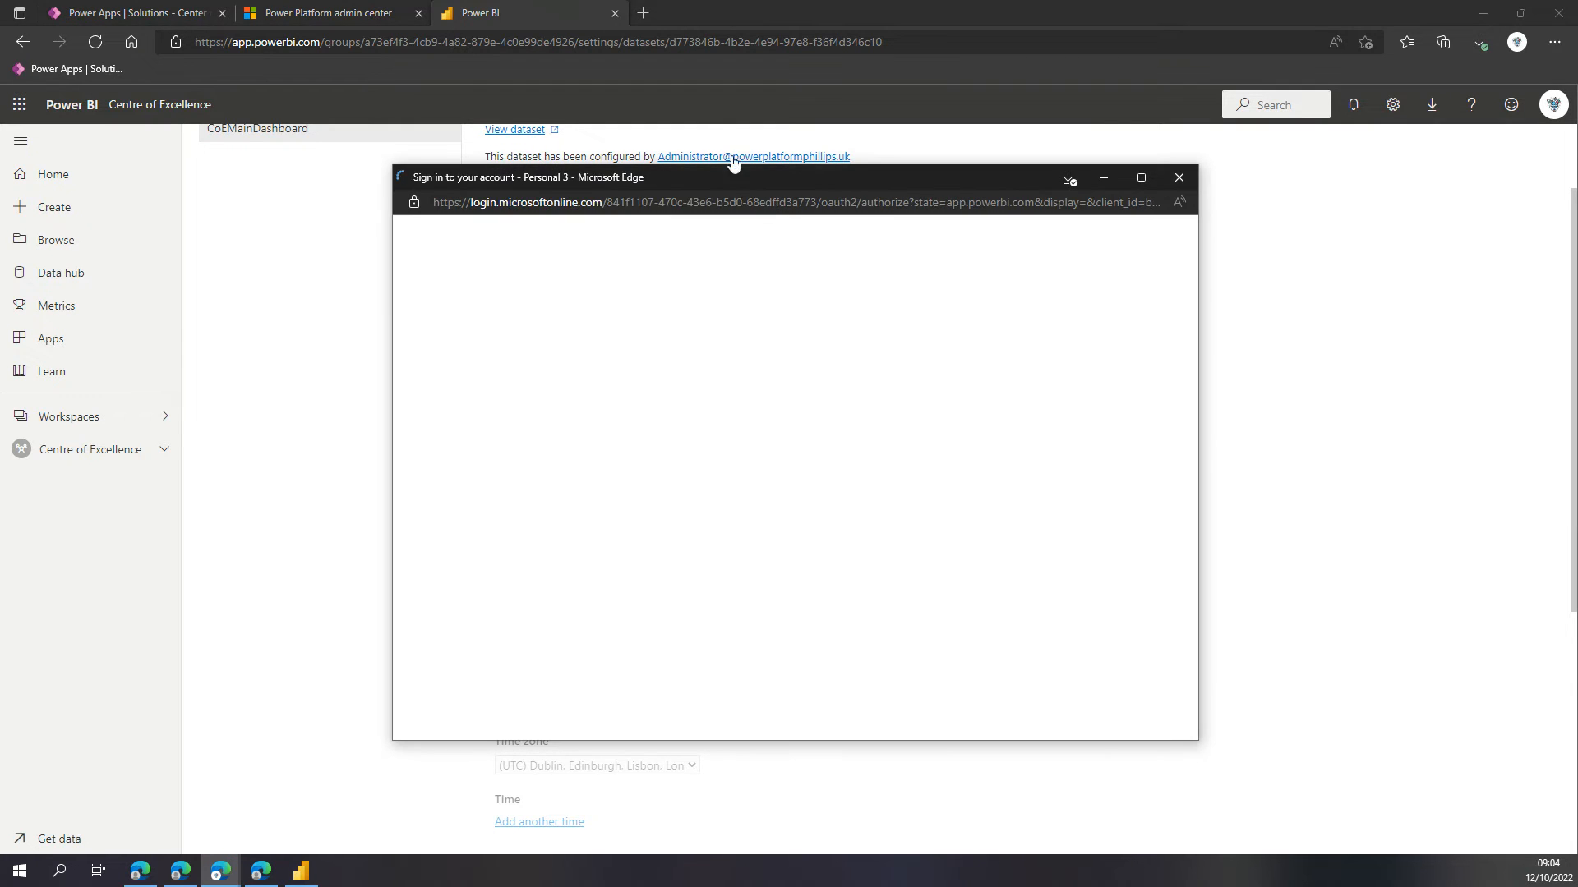
pyautogui.moveTo(730, 175); pyautogui.dragTo(603, 184)
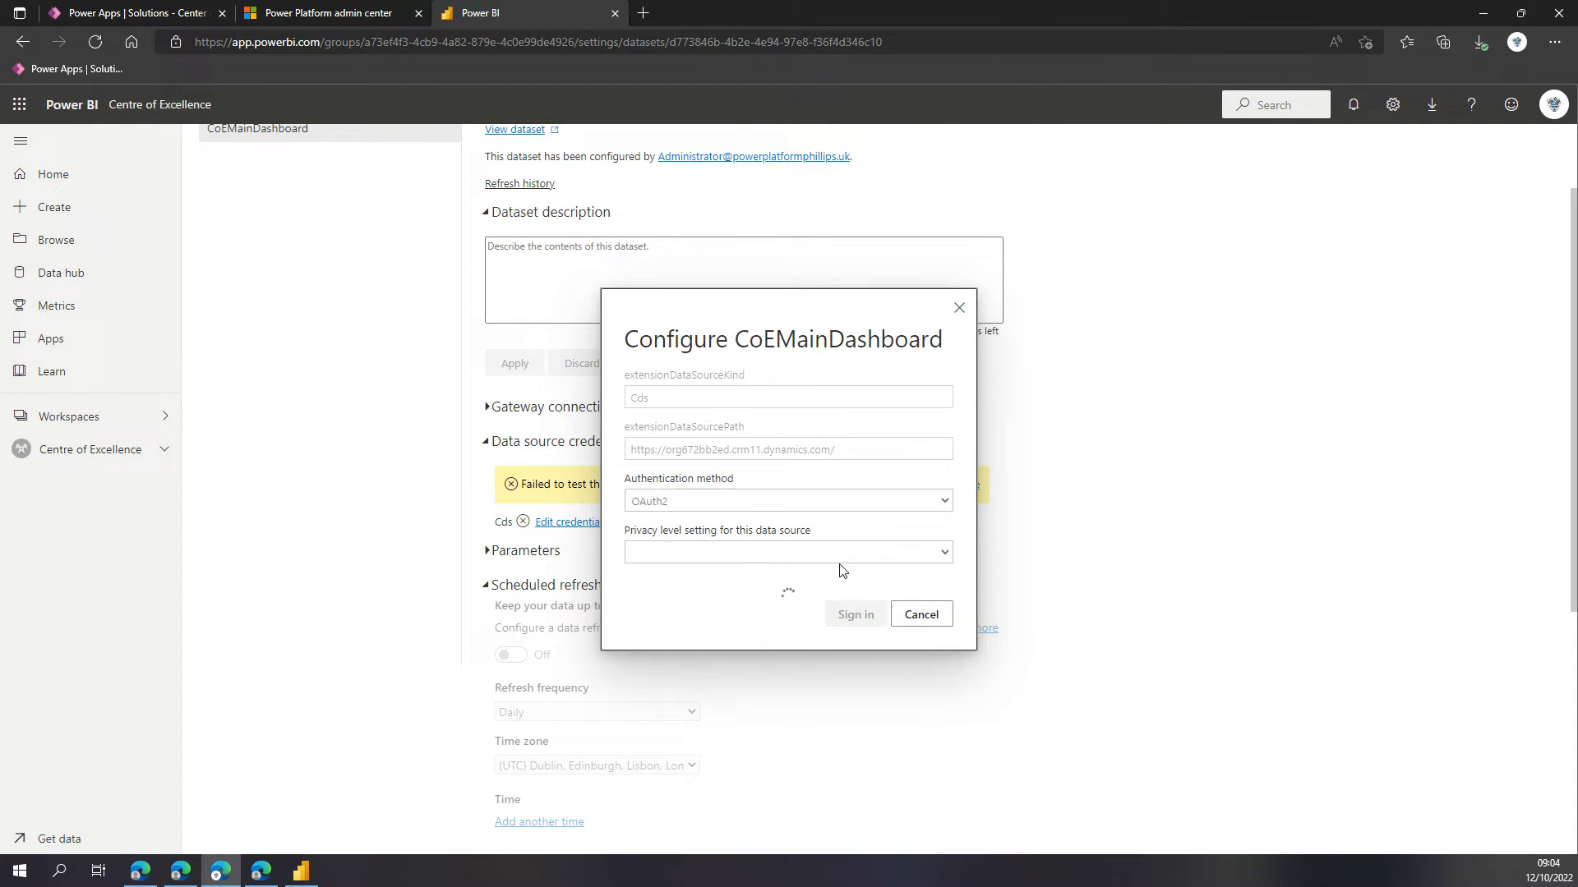
# Turn on the daily scheduled refresh for CoEMainDashboard, apply it and return to the Centre of Excellence workspace.
pyautogui.scroll(-2, 571, 532)
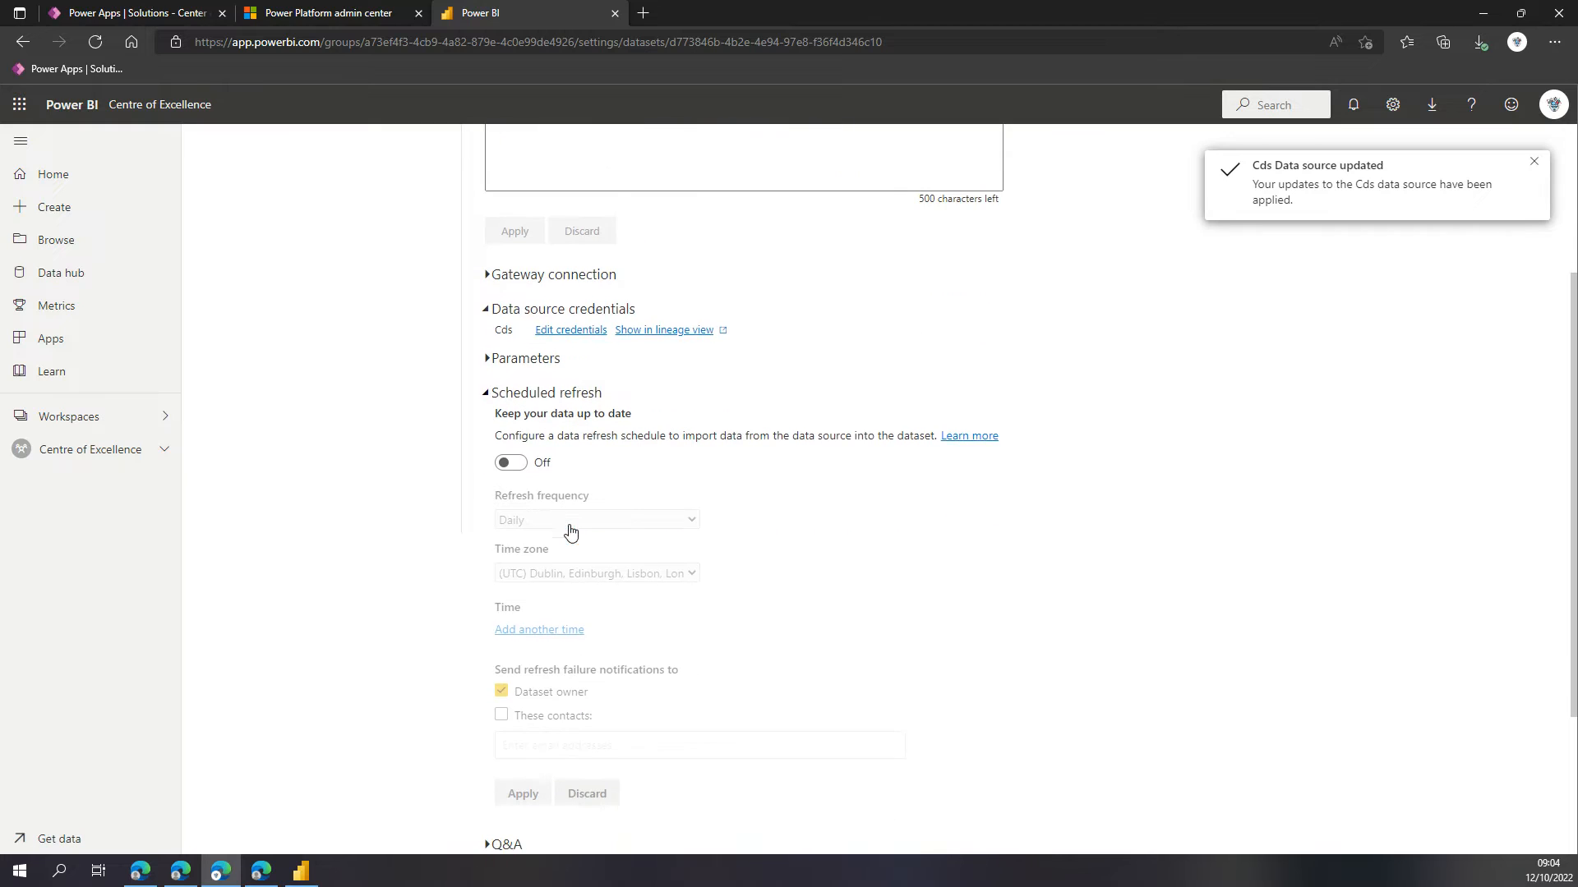
pyautogui.click(510, 458)
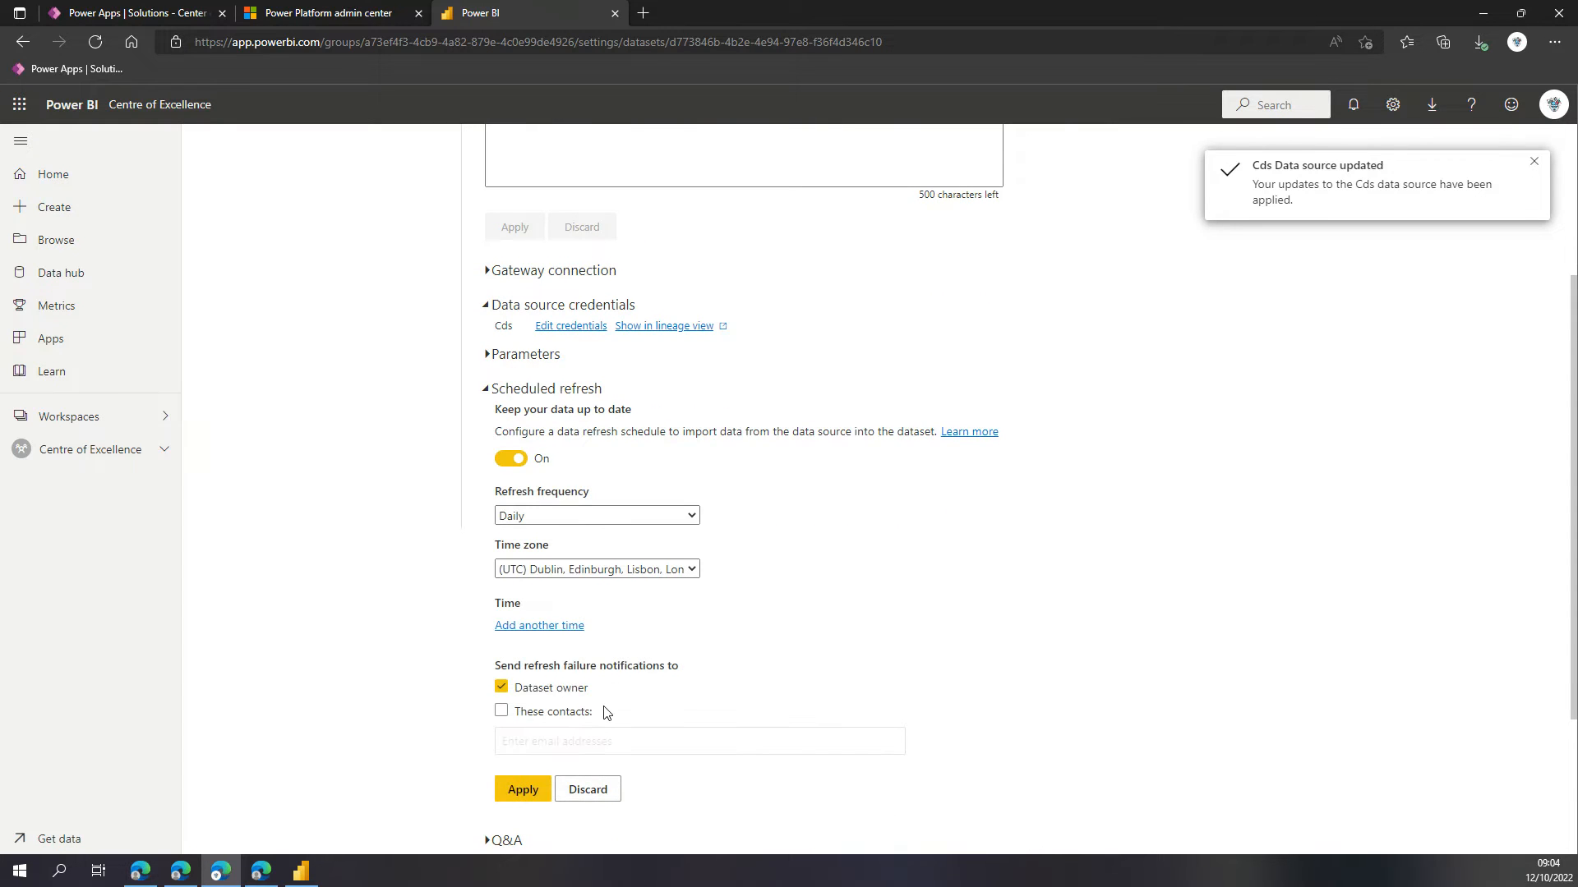
pyautogui.scroll(-1, 605, 712)
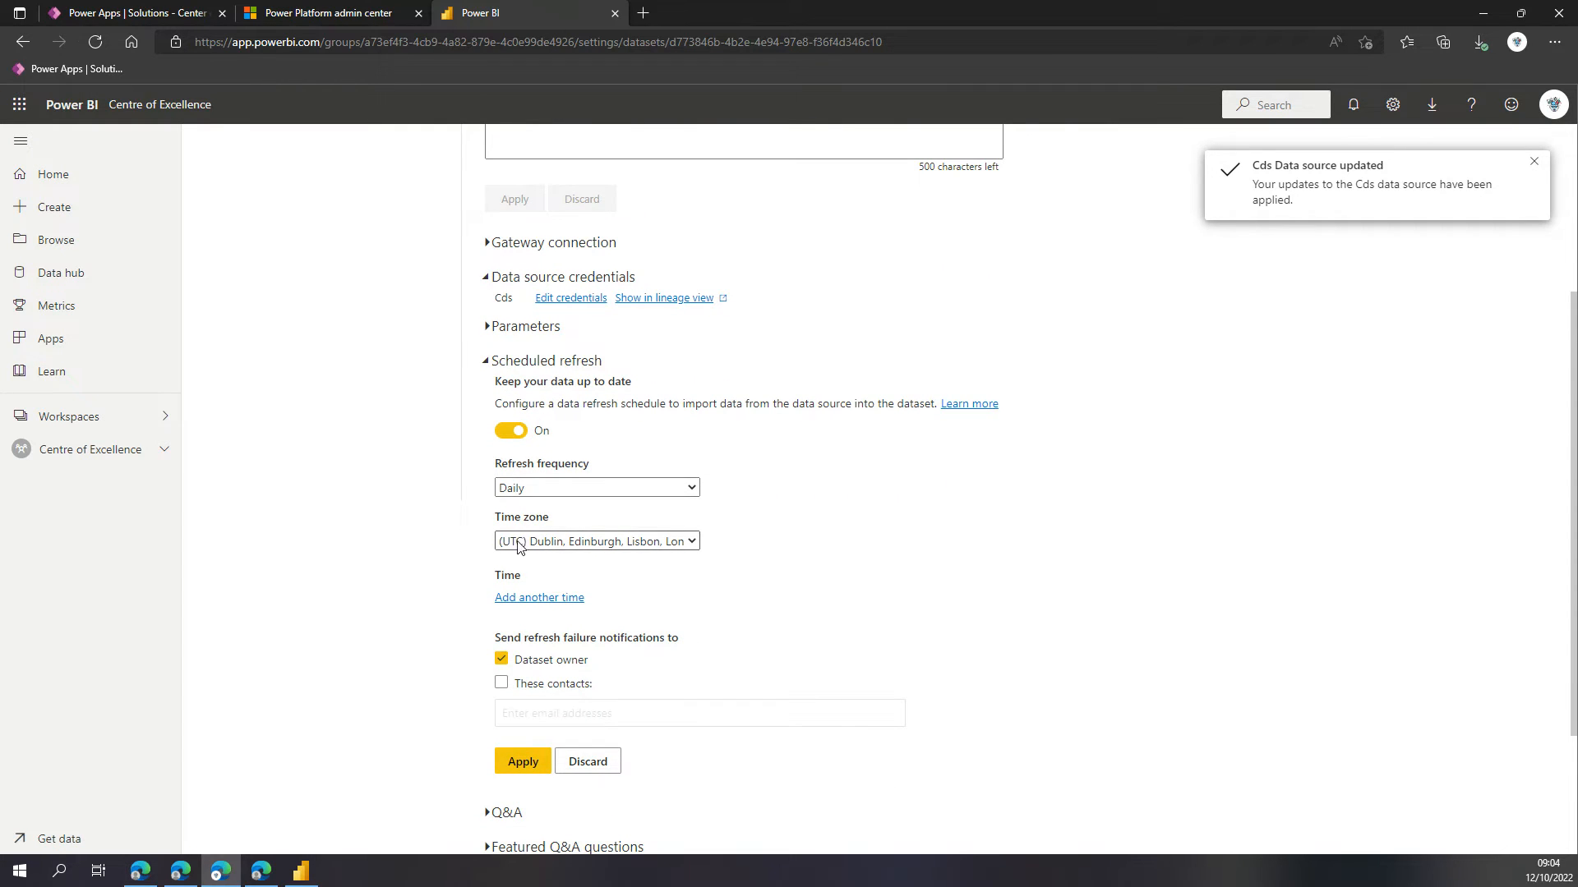
pyautogui.scroll(-2, 528, 657)
pyautogui.click(523, 612)
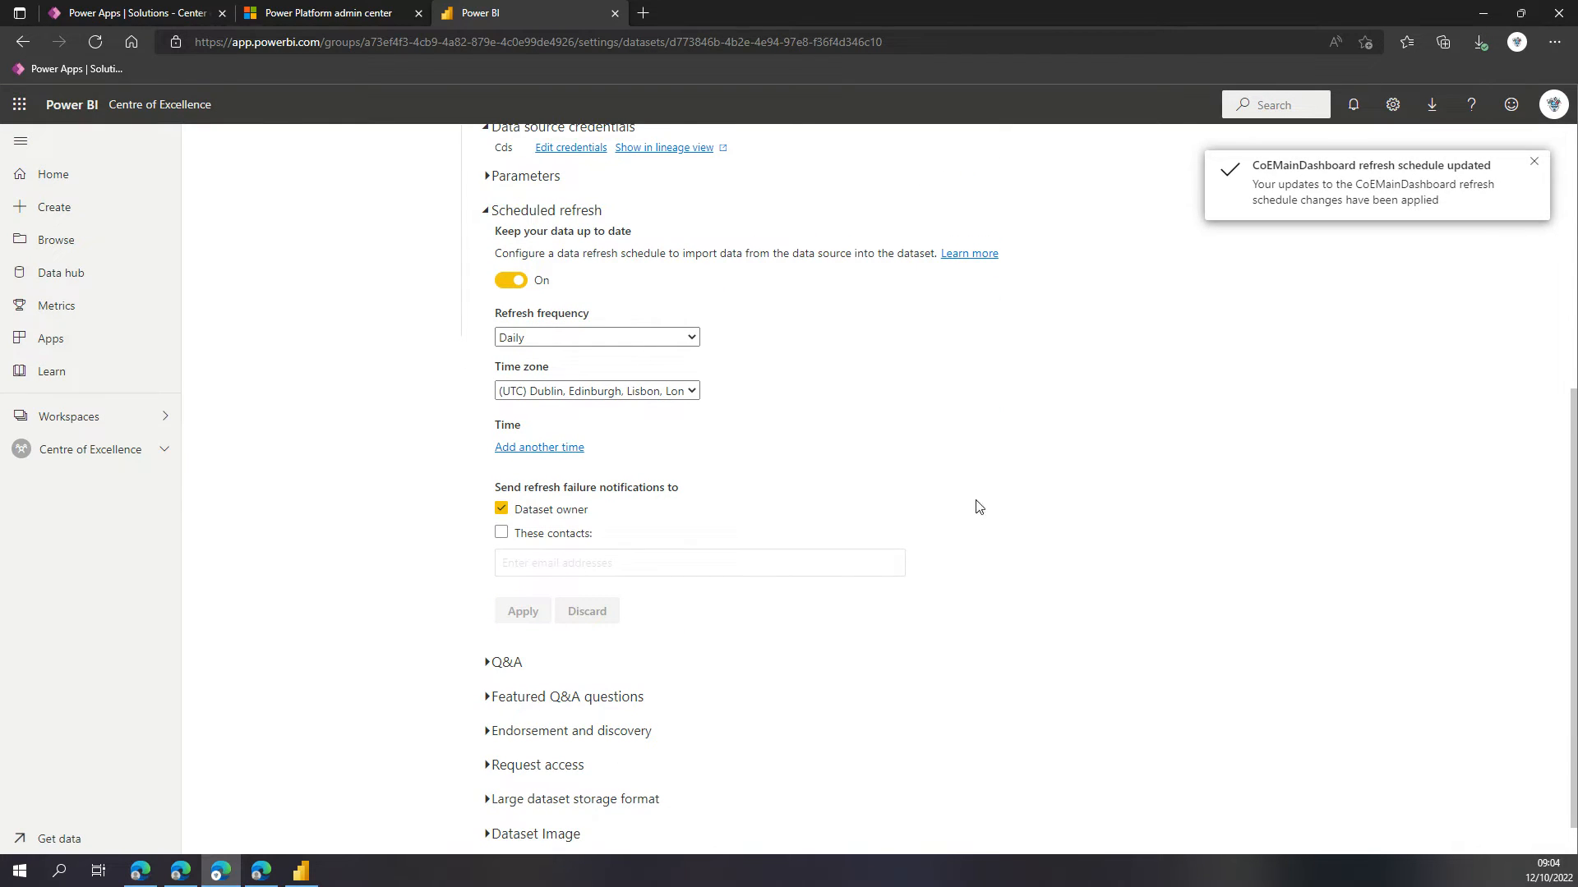
pyautogui.click(94, 454)
# Add a Power Apps visual beside the table on the App details page and shrink it to the upper half of the blank area.
pyautogui.moveTo(960, 322)
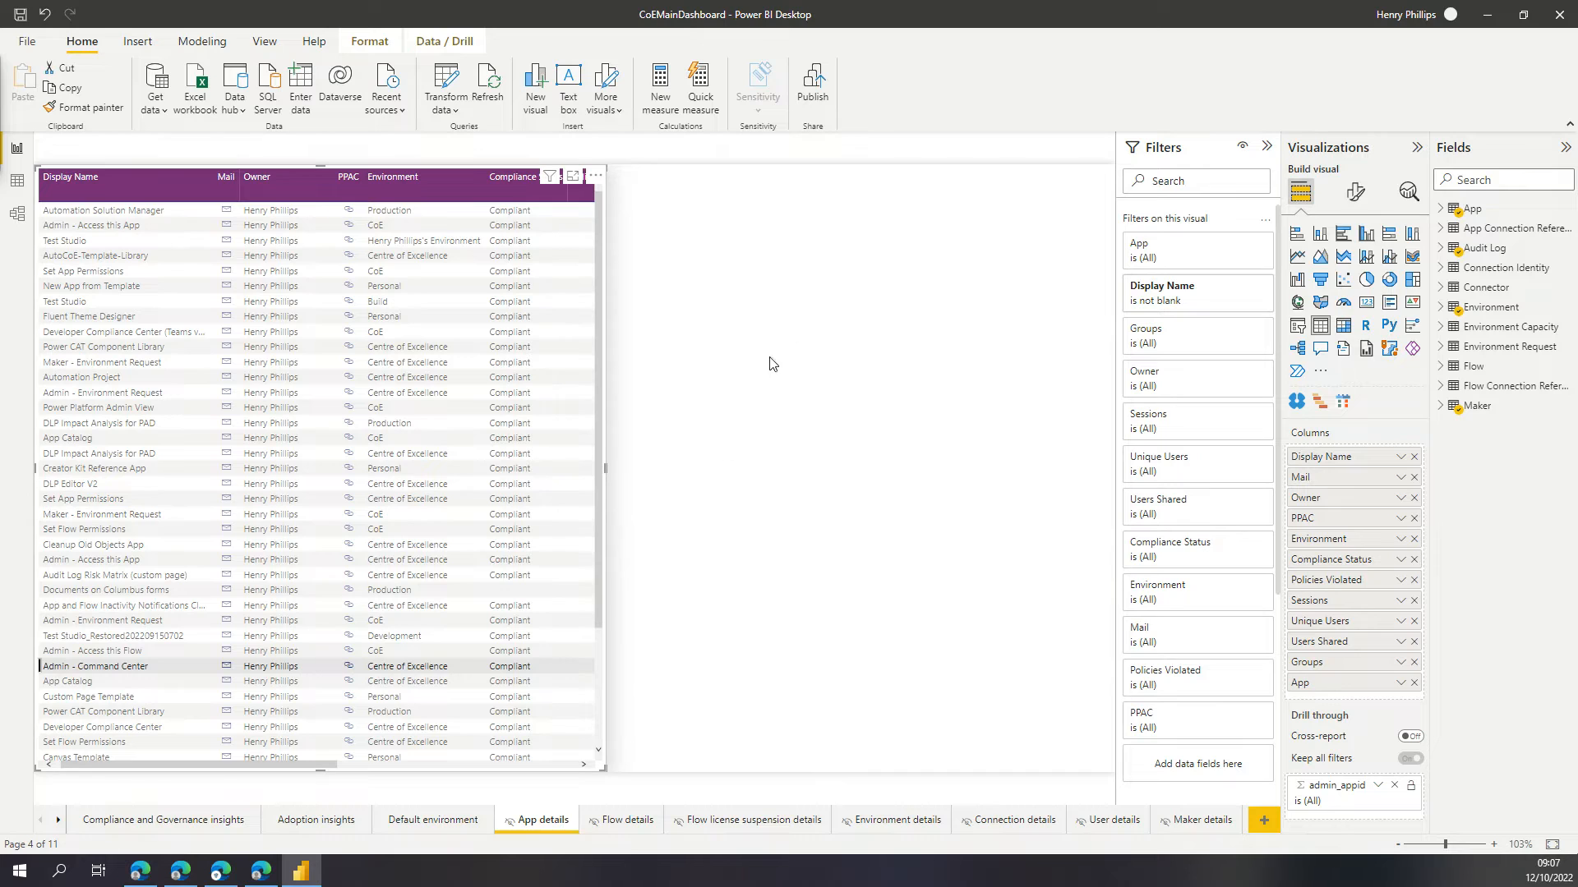
pyautogui.click(765, 442)
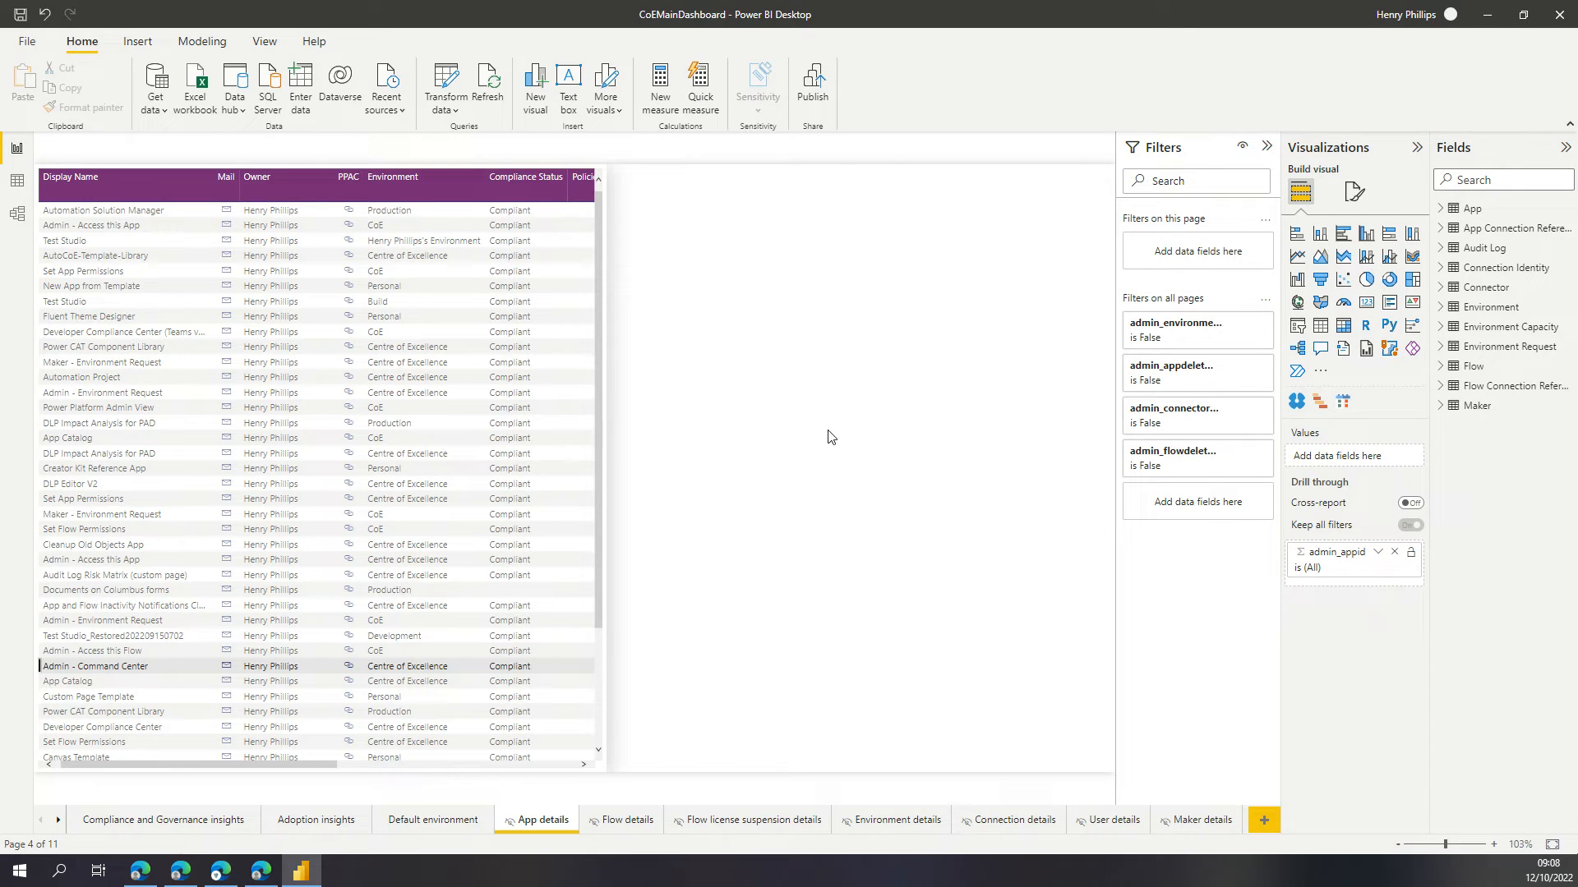
pyautogui.click(1412, 349)
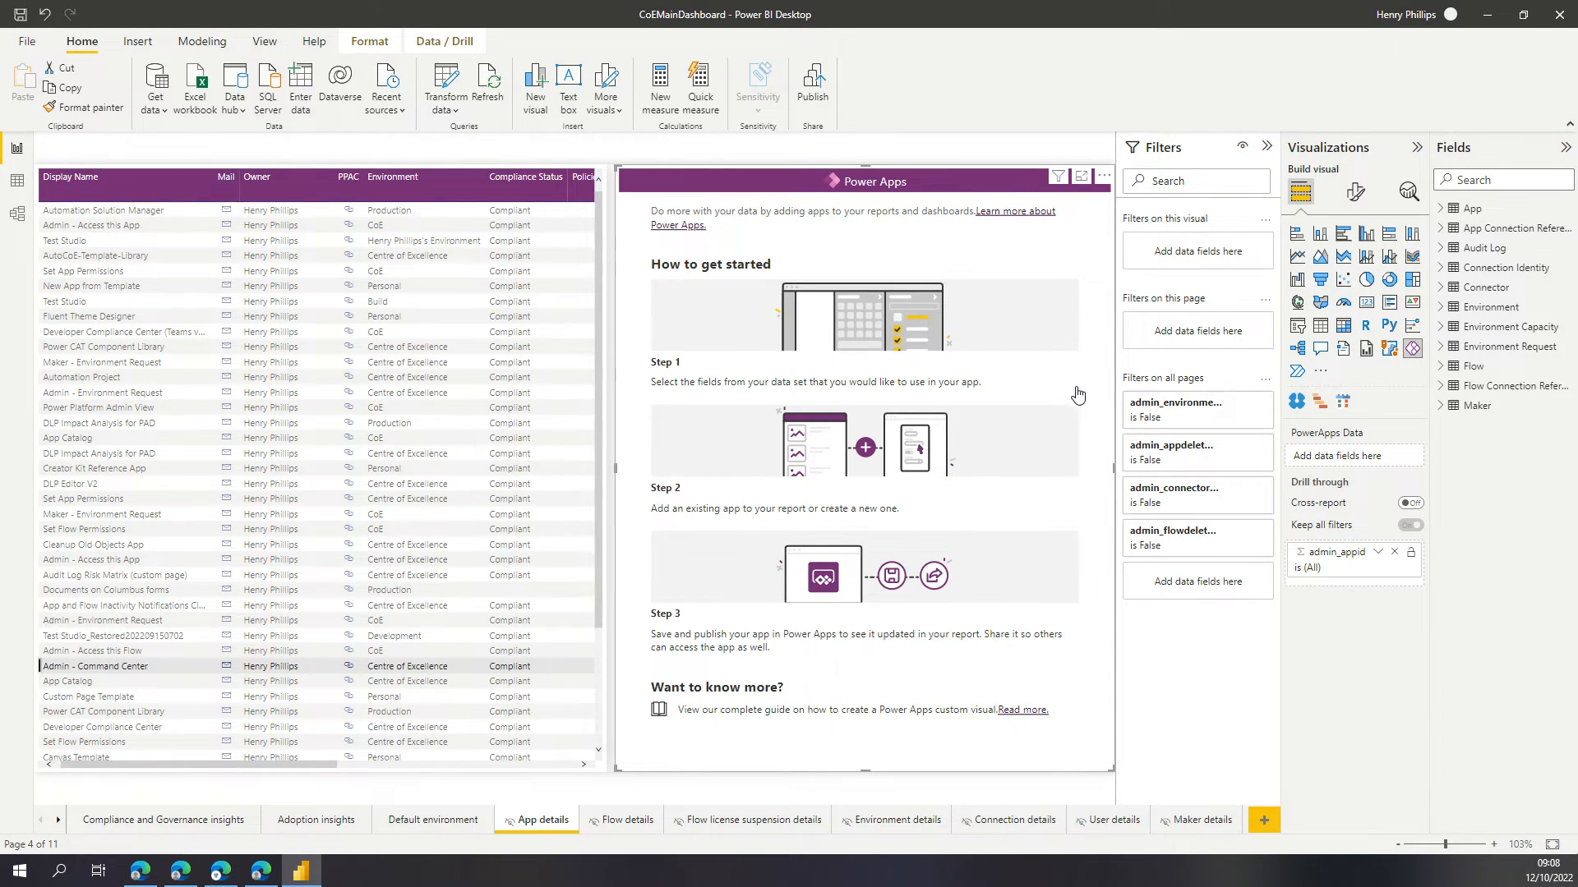
pyautogui.moveTo(1111, 770); pyautogui.dragTo(1114, 442)
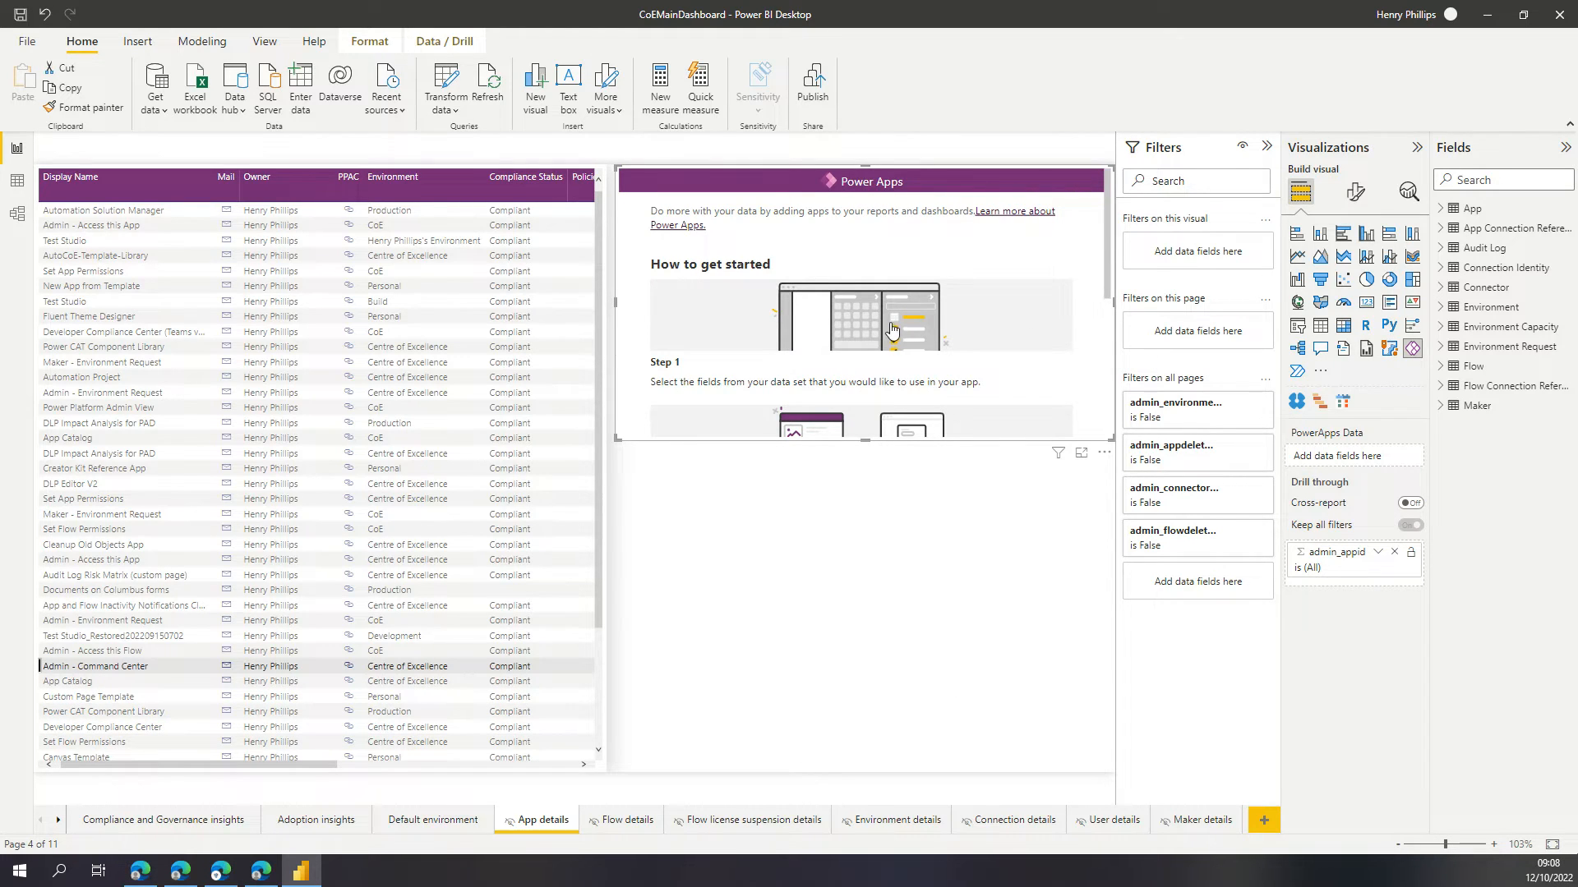
pyautogui.scroll(-5, 891, 330)
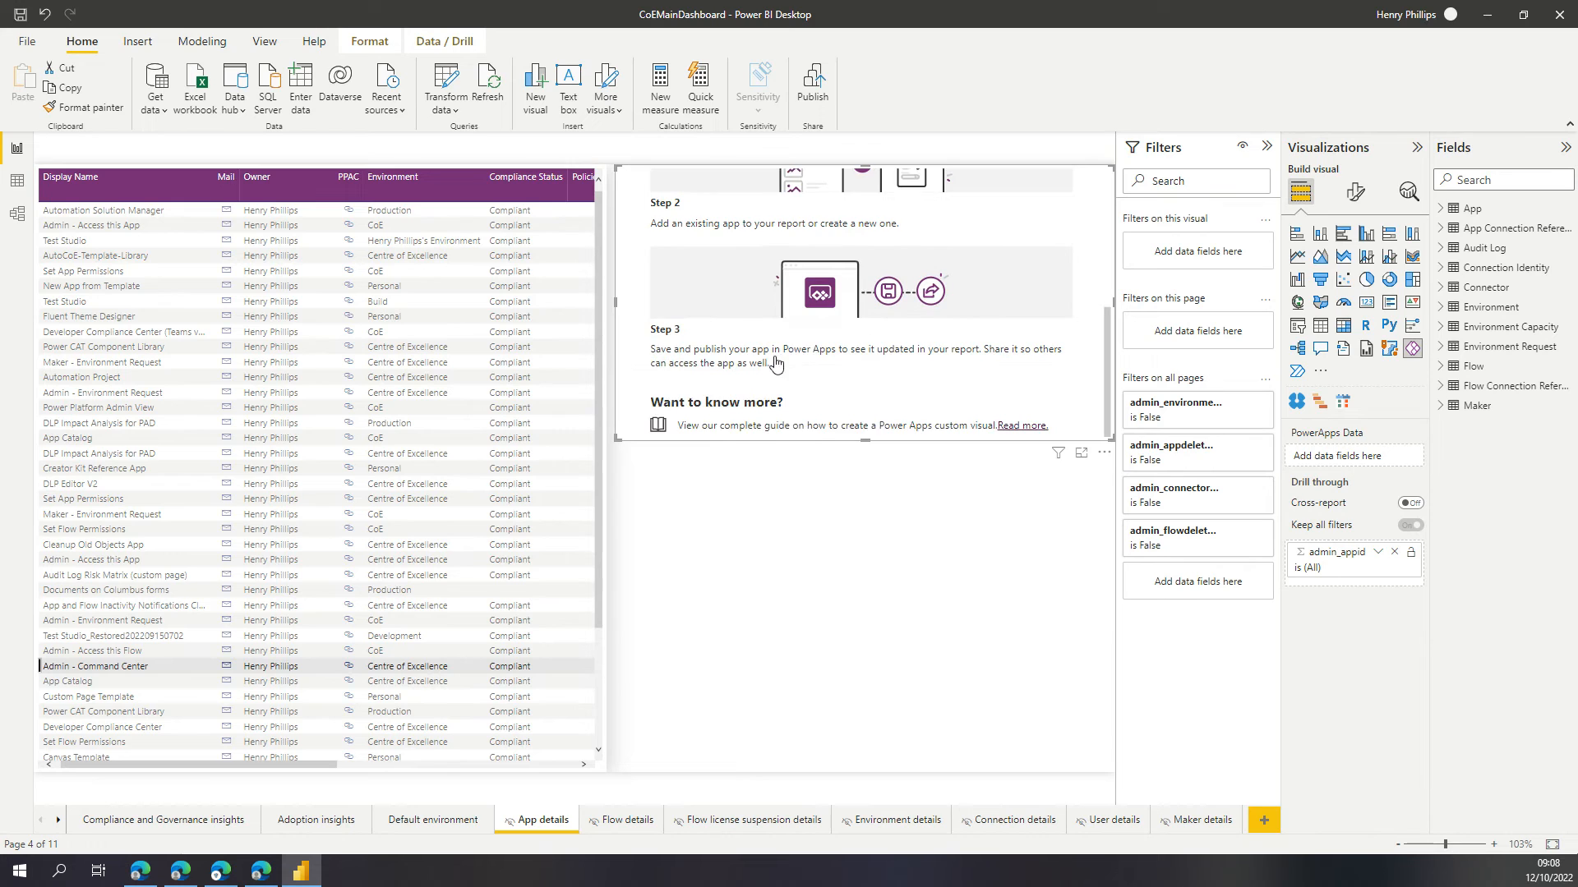
pyautogui.scroll(5, 775, 363)
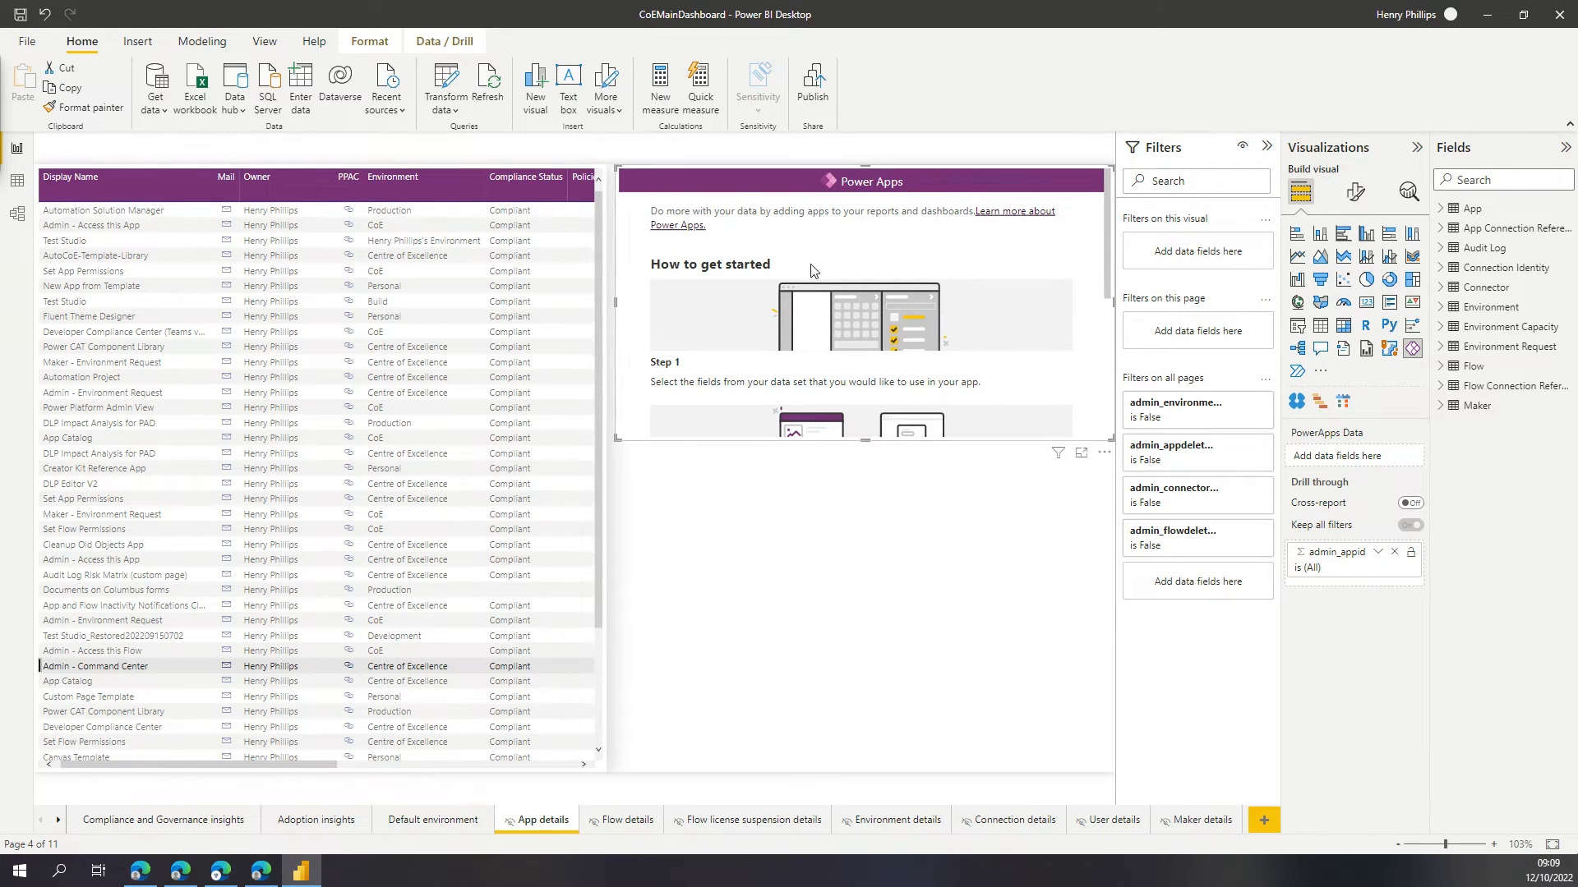
# Add admin_appid from the App table and admin_environmentid from the Environment table to the Power Apps visual, widening the field list.
pyautogui.click(1439, 212)
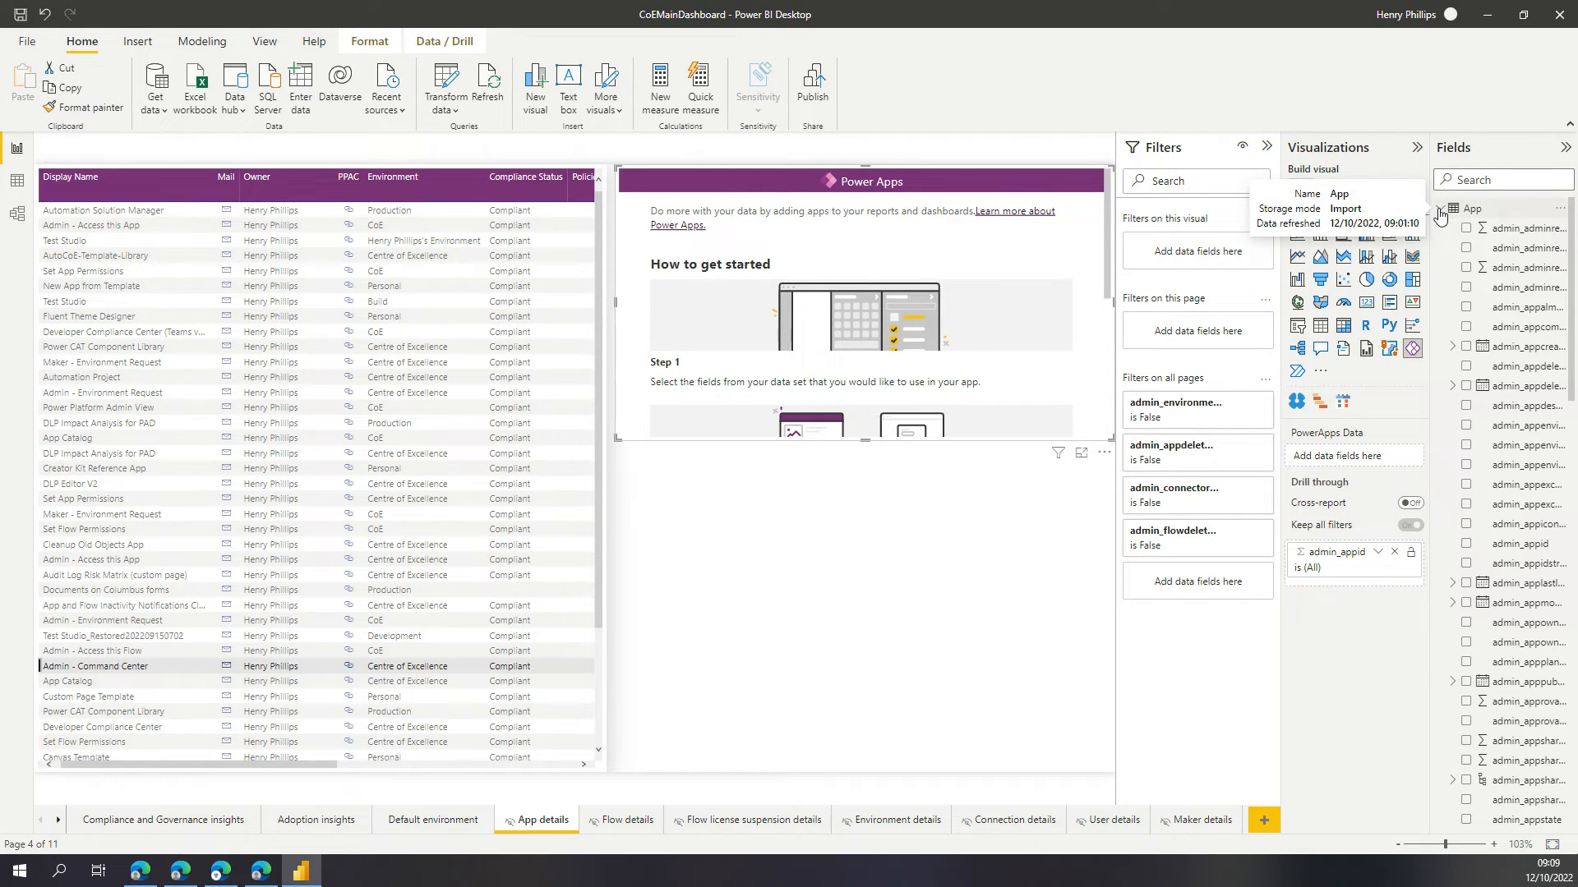
pyautogui.click(1466, 546)
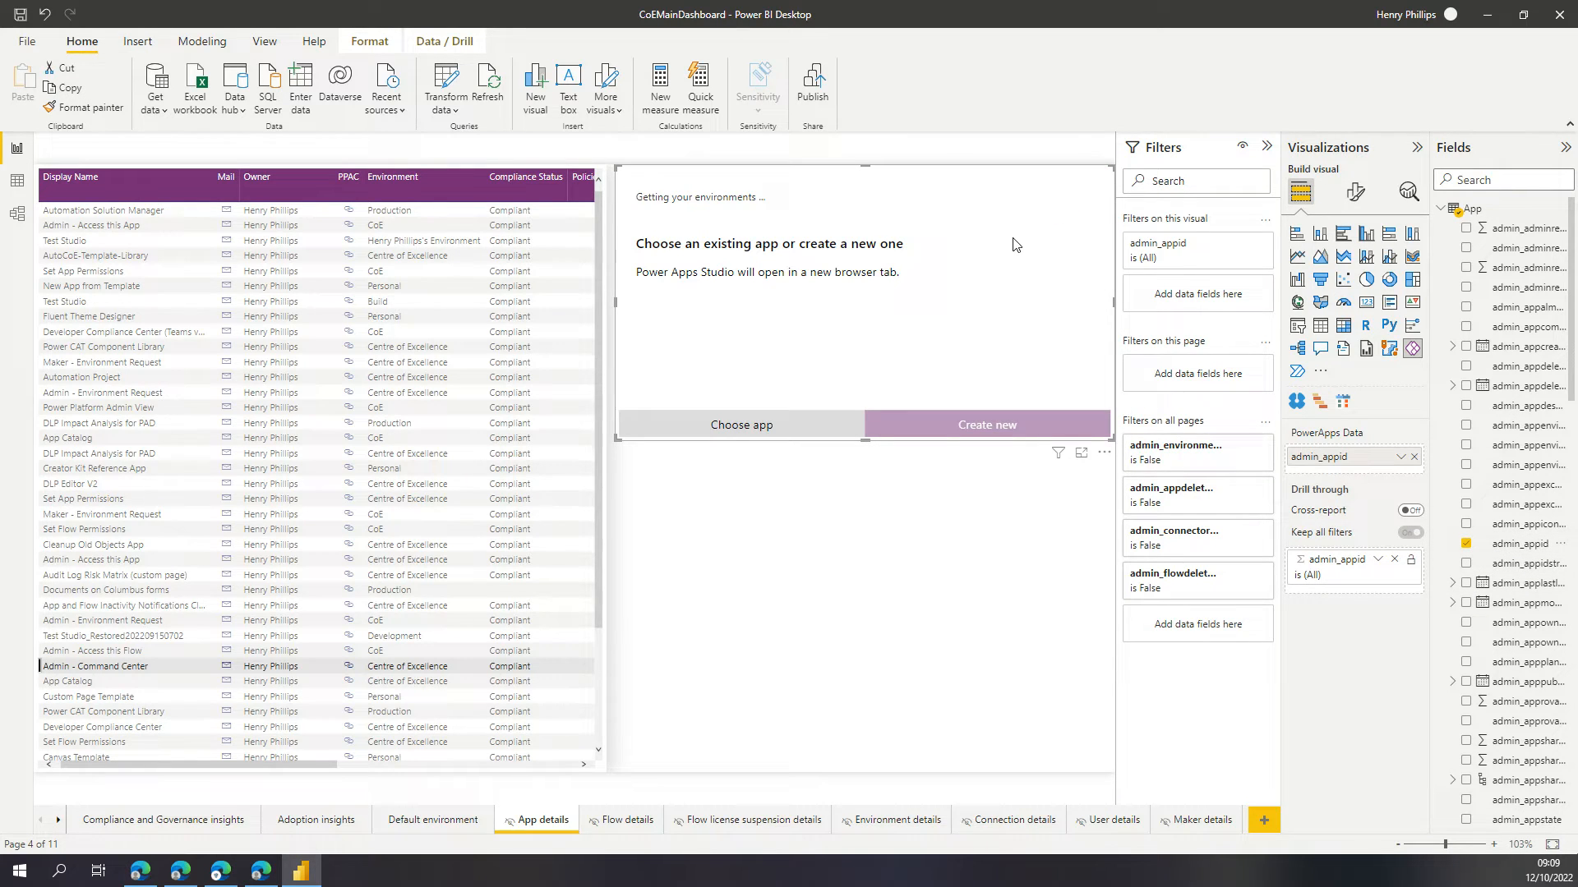
pyautogui.click(1442, 211)
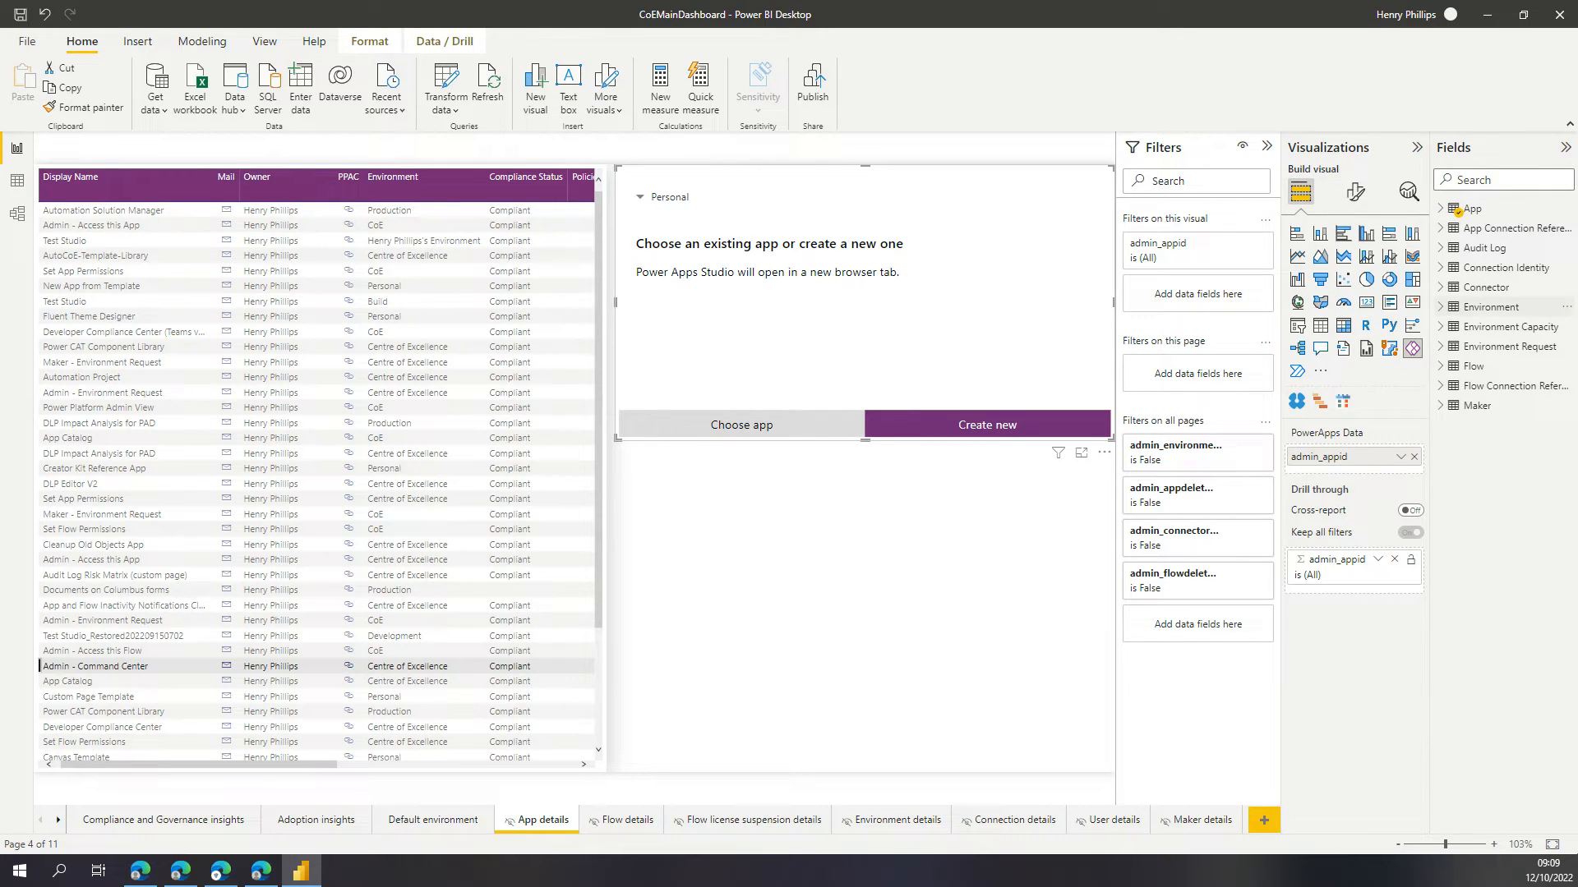
pyautogui.click(1441, 306)
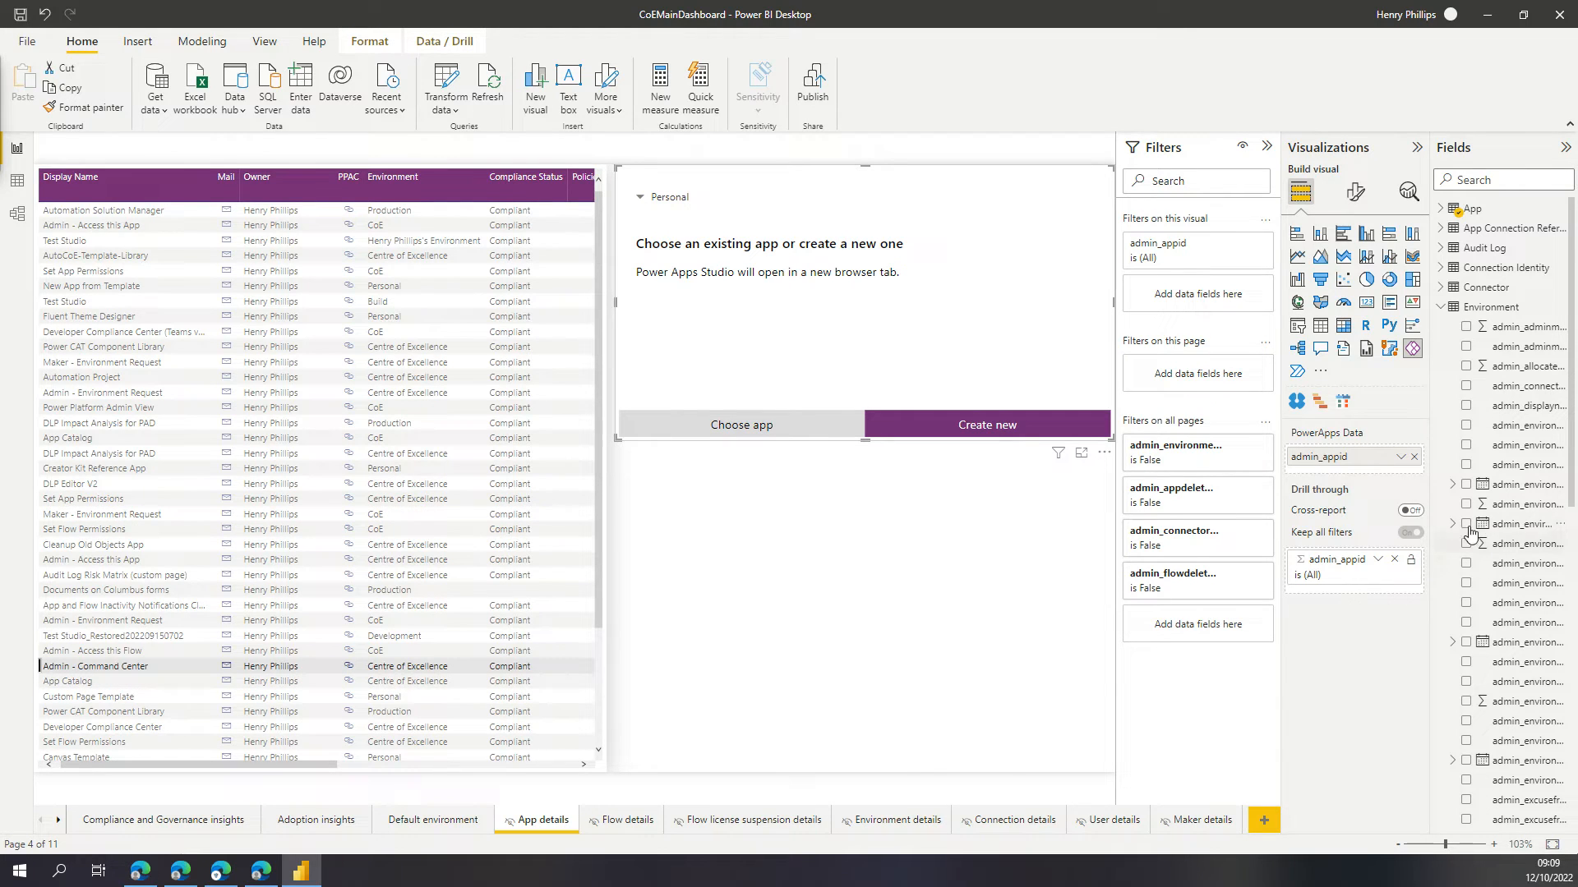
pyautogui.moveTo(1431, 496); pyautogui.dragTo(1313, 503)
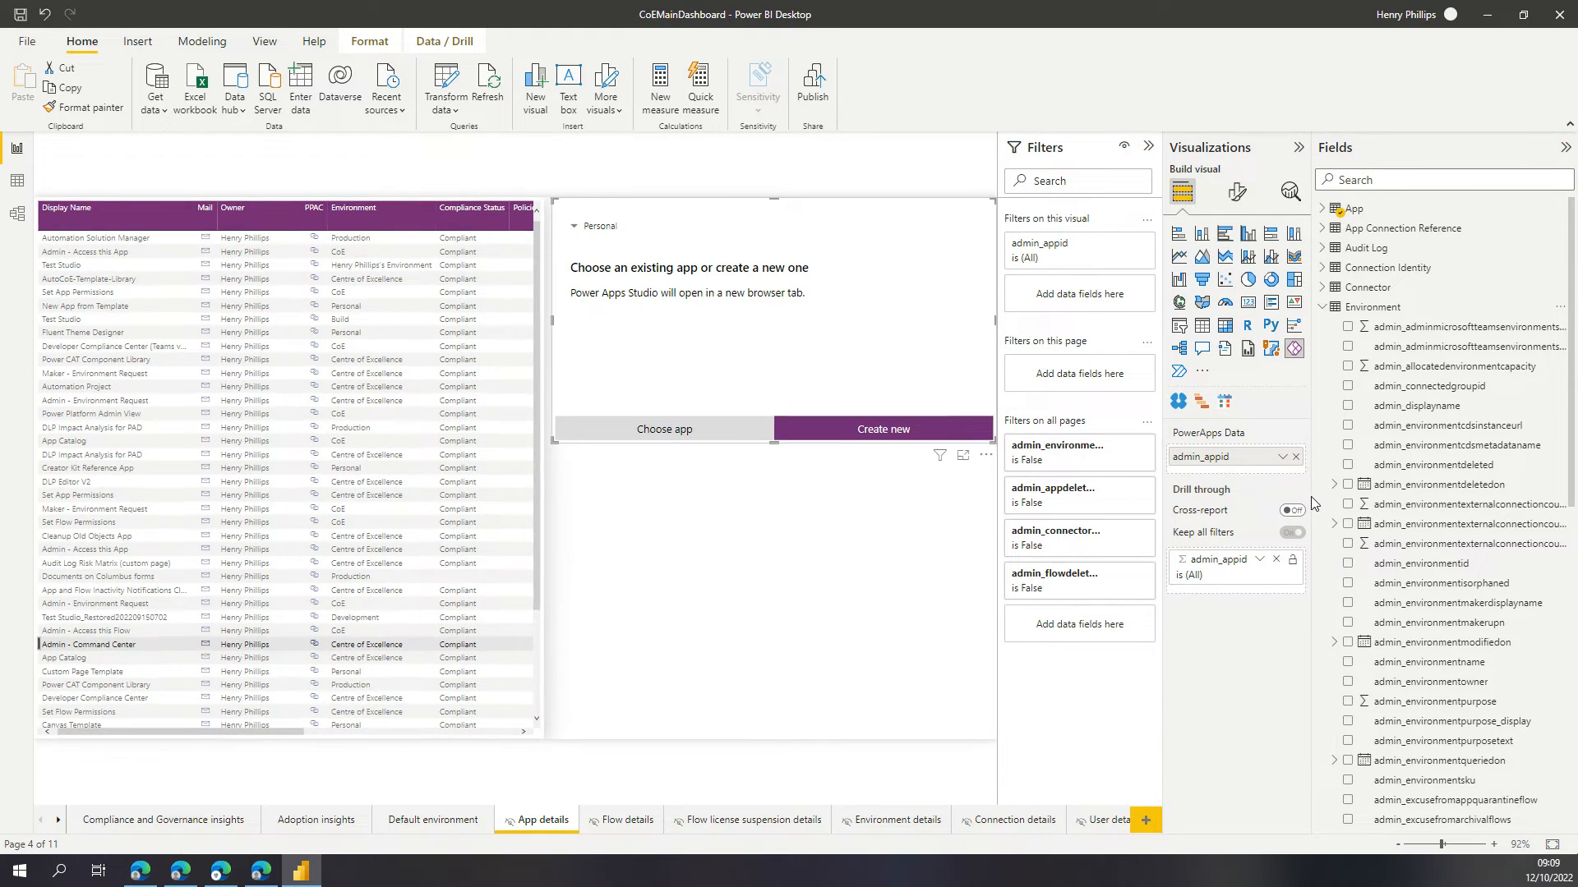
pyautogui.click(1348, 564)
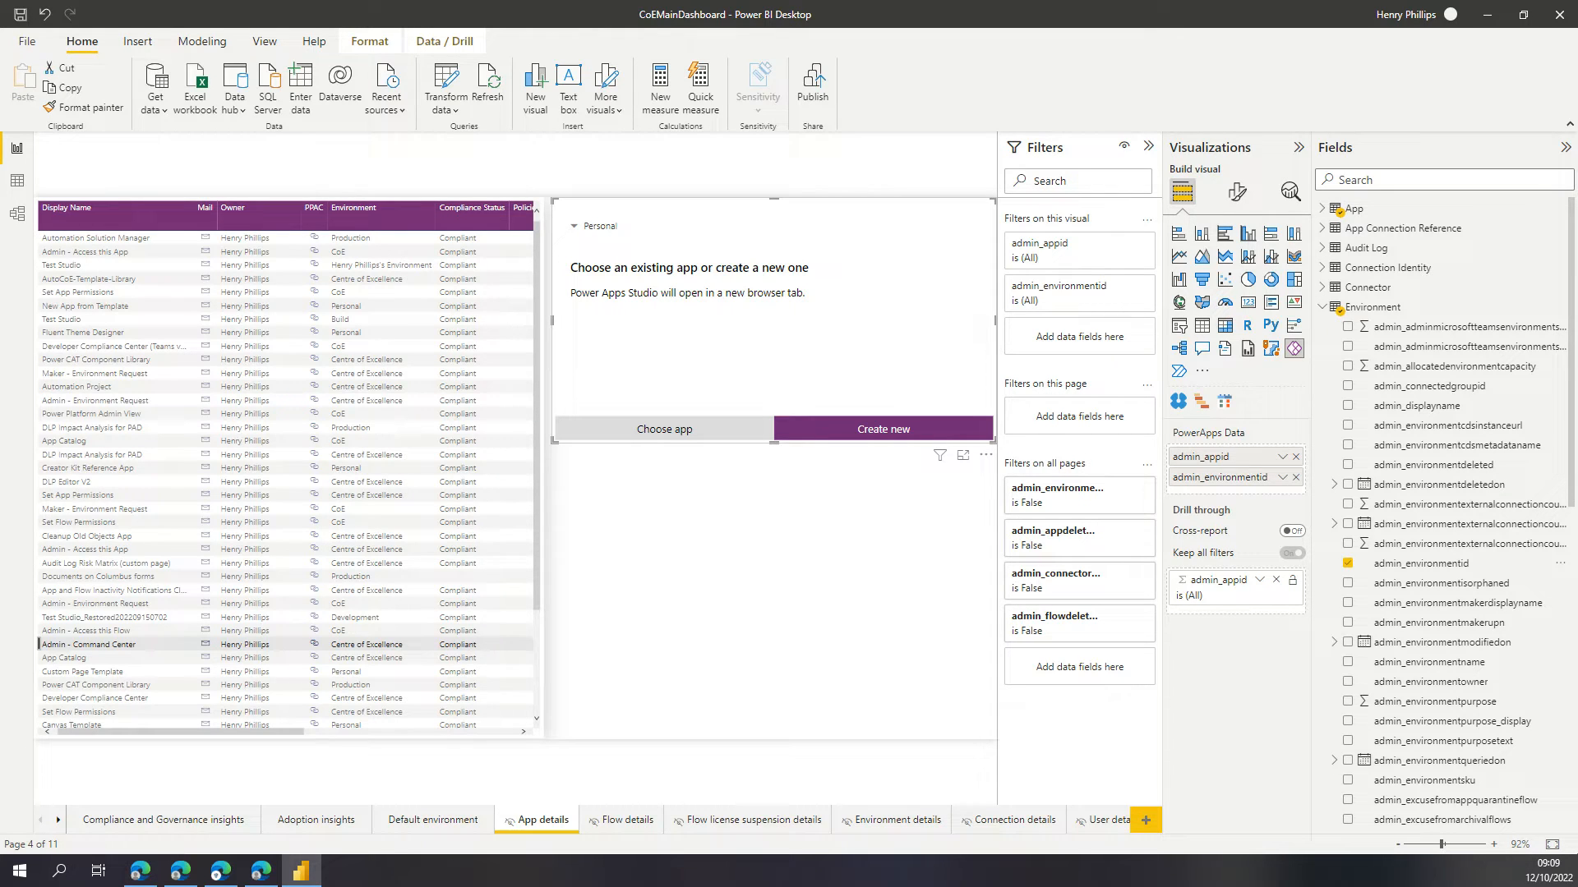
# Choose the existing Admin - Access this App from the Centre of Excellence environment and add it to the Power Apps visual.
pyautogui.click(692, 435)
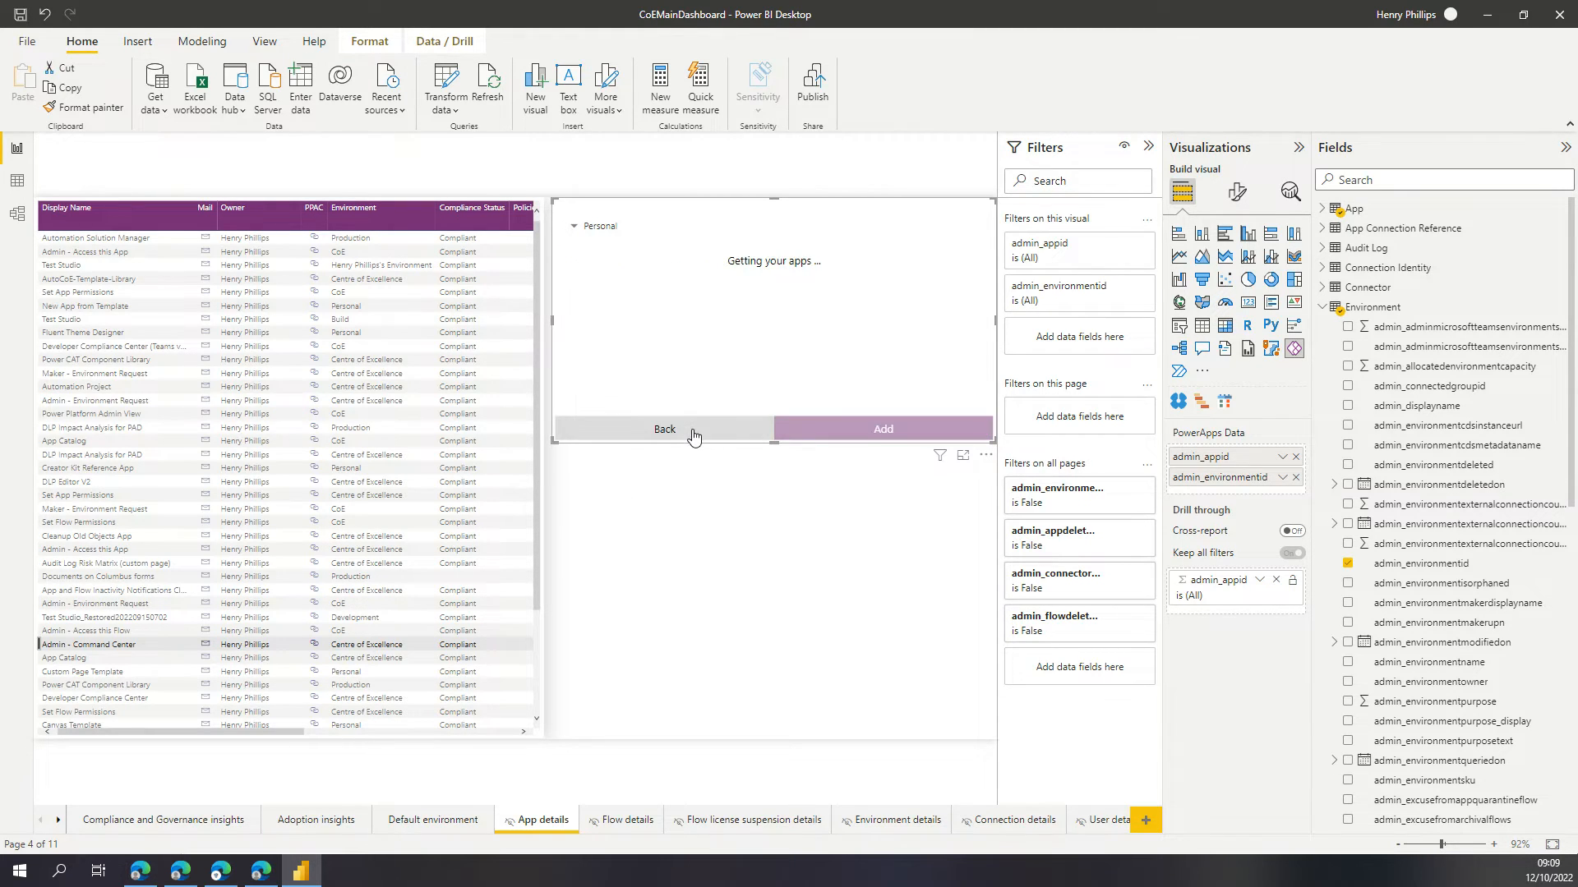
pyautogui.click(588, 234)
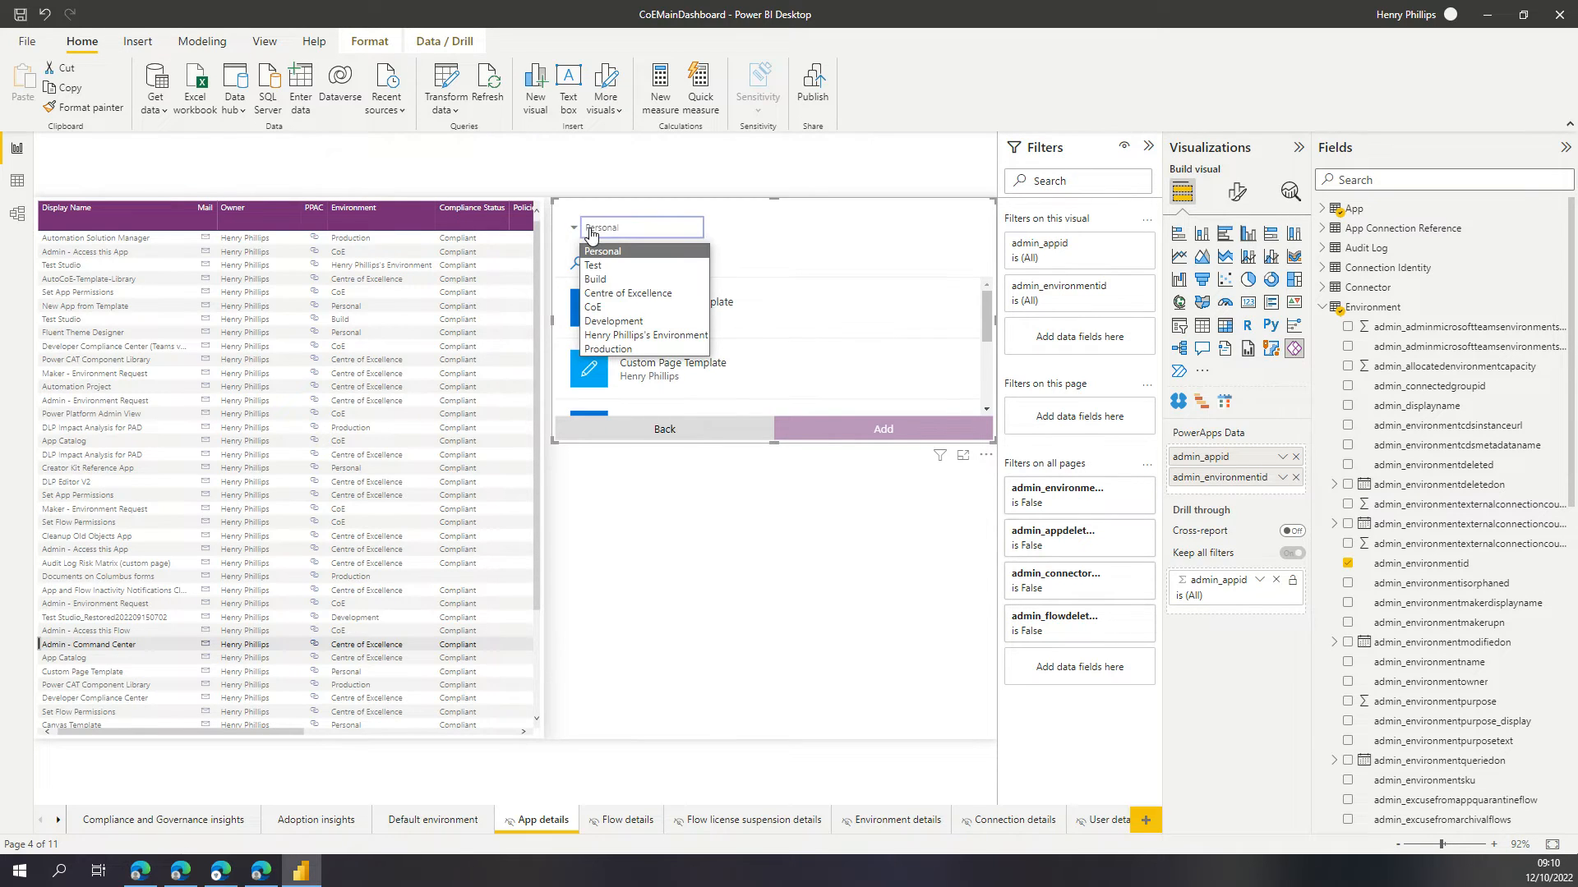
pyautogui.click(625, 294)
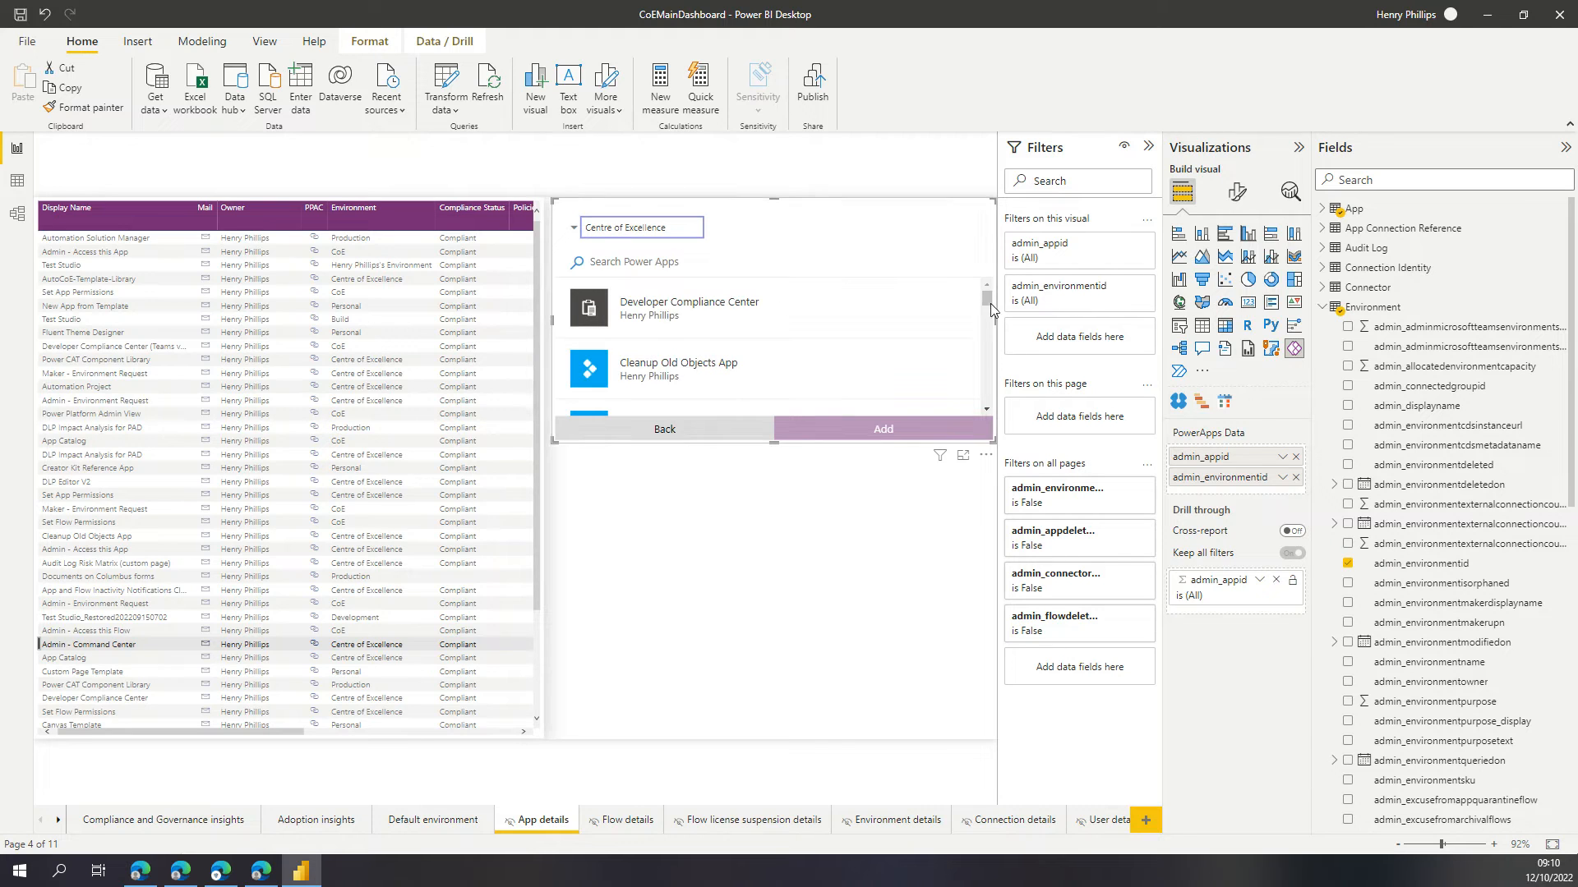
pyautogui.scroll(-3, 729, 359)
pyautogui.scroll(-8, 729, 359)
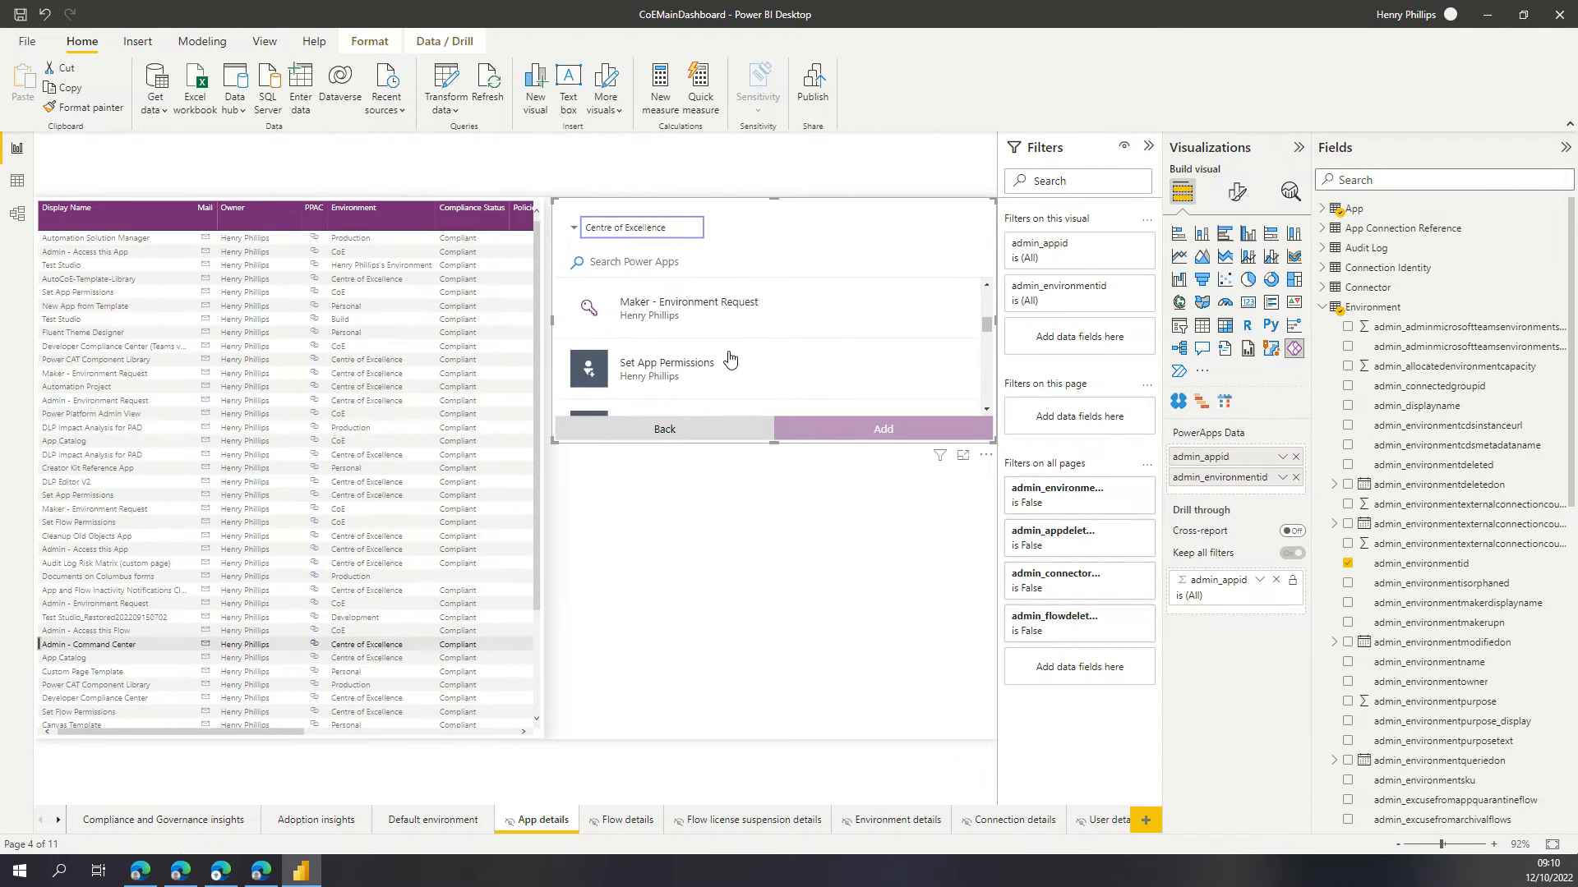
pyautogui.scroll(-5, 722, 347)
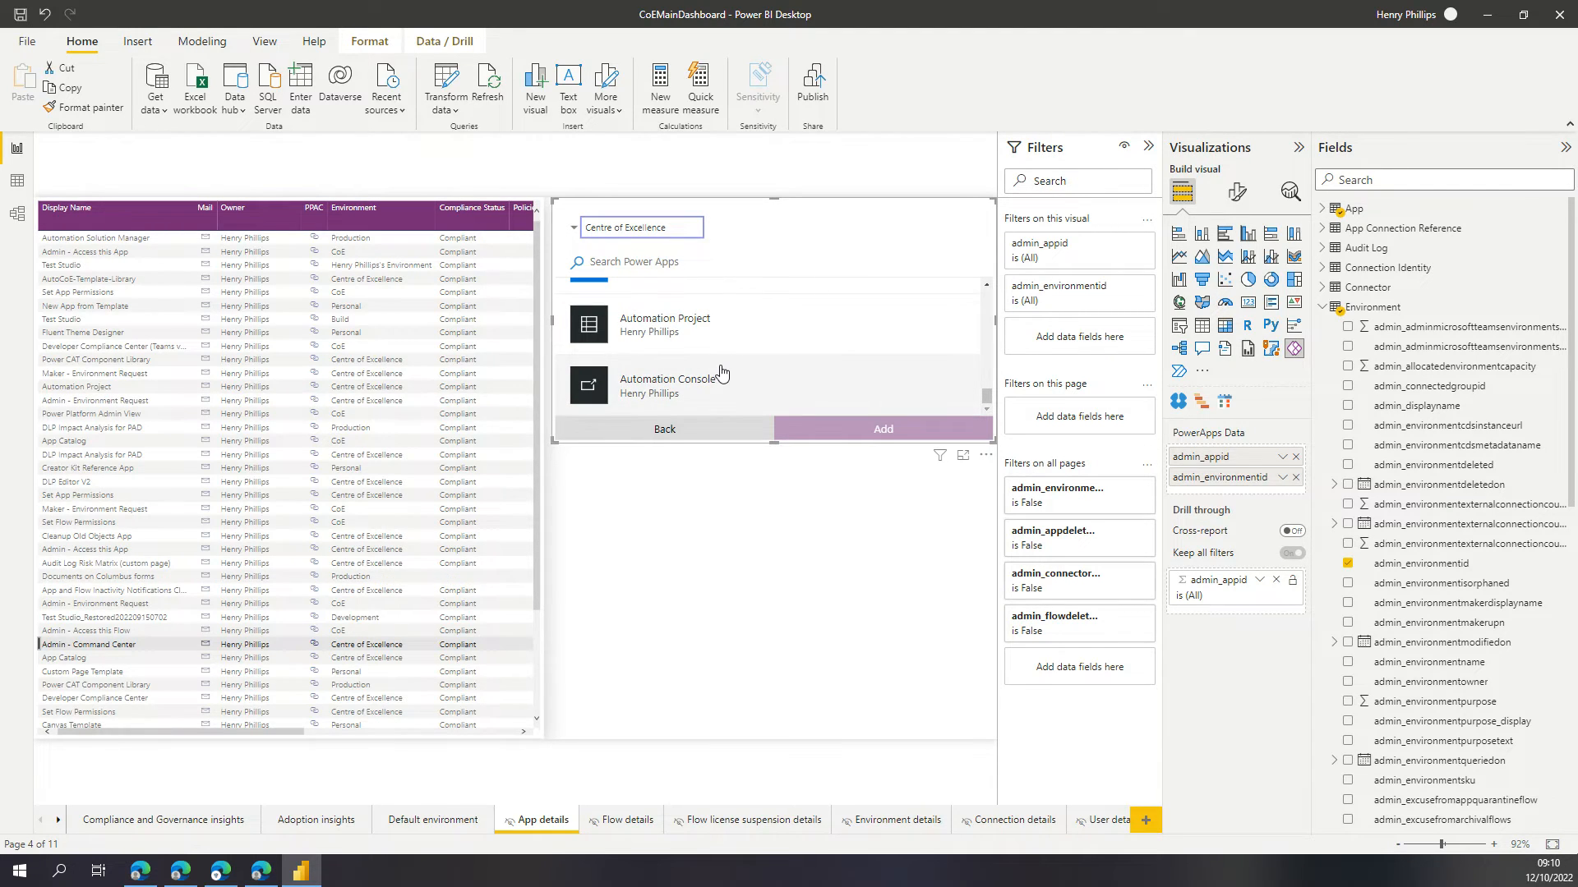
pyautogui.scroll(5, 715, 374)
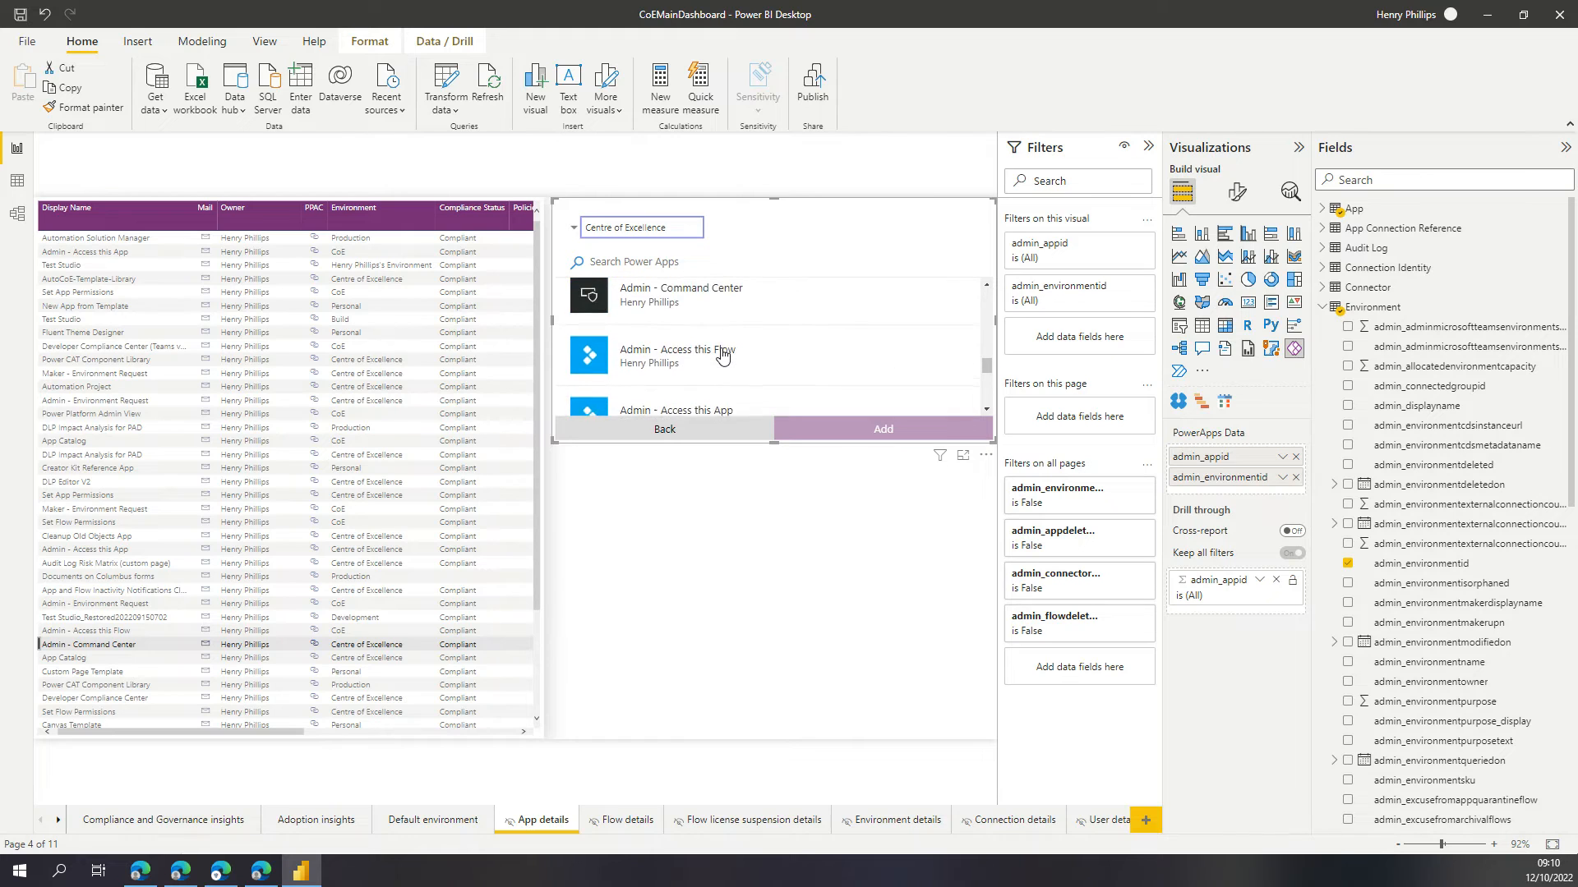
pyautogui.click(704, 377)
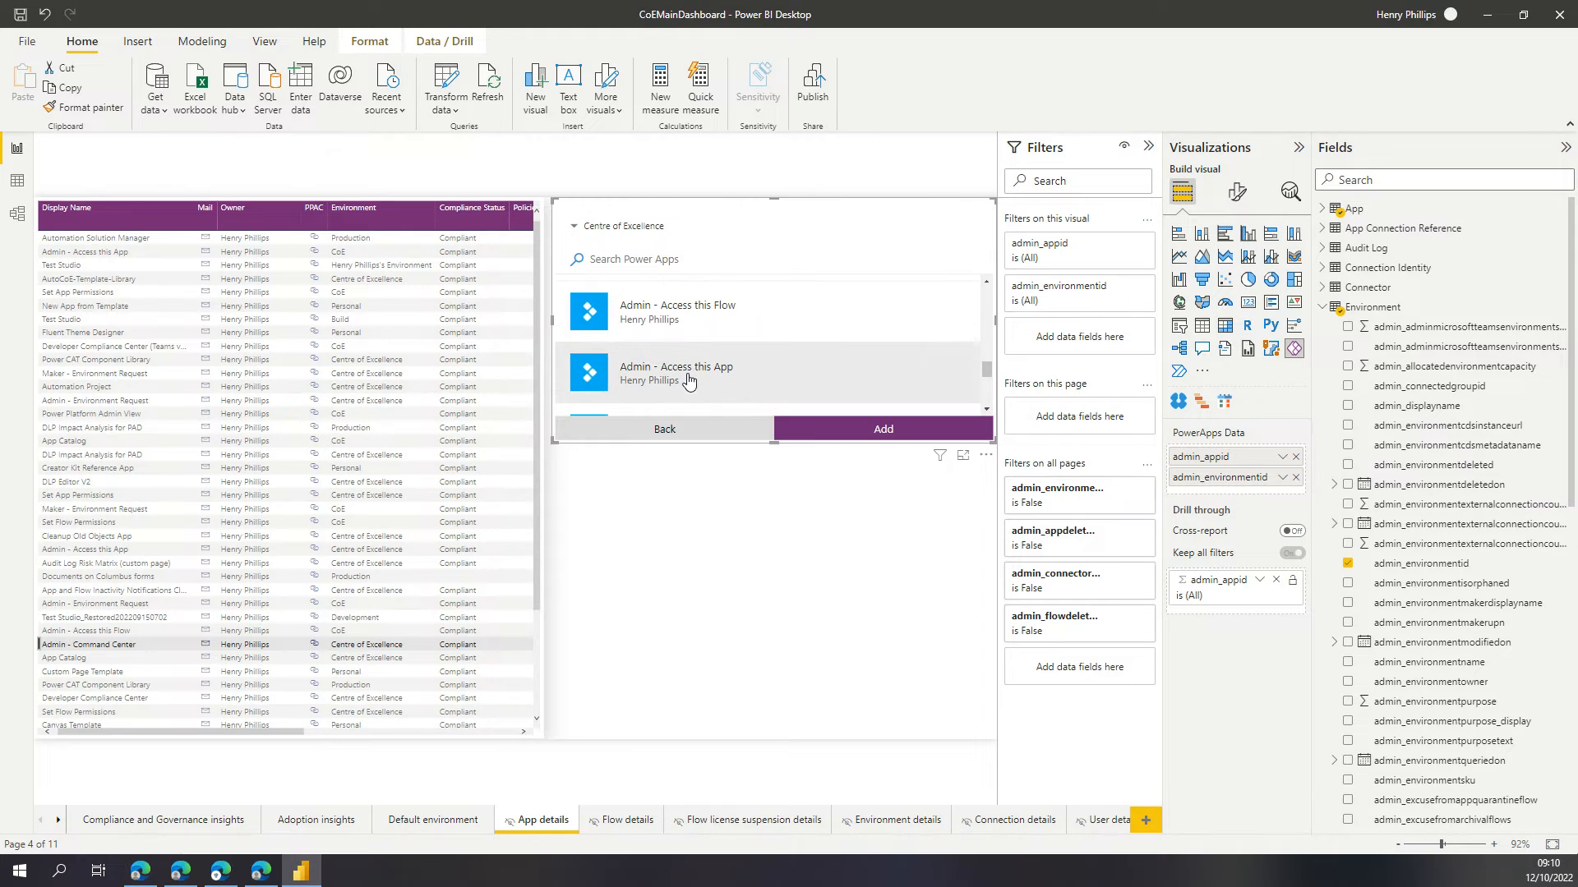
pyautogui.click(861, 431)
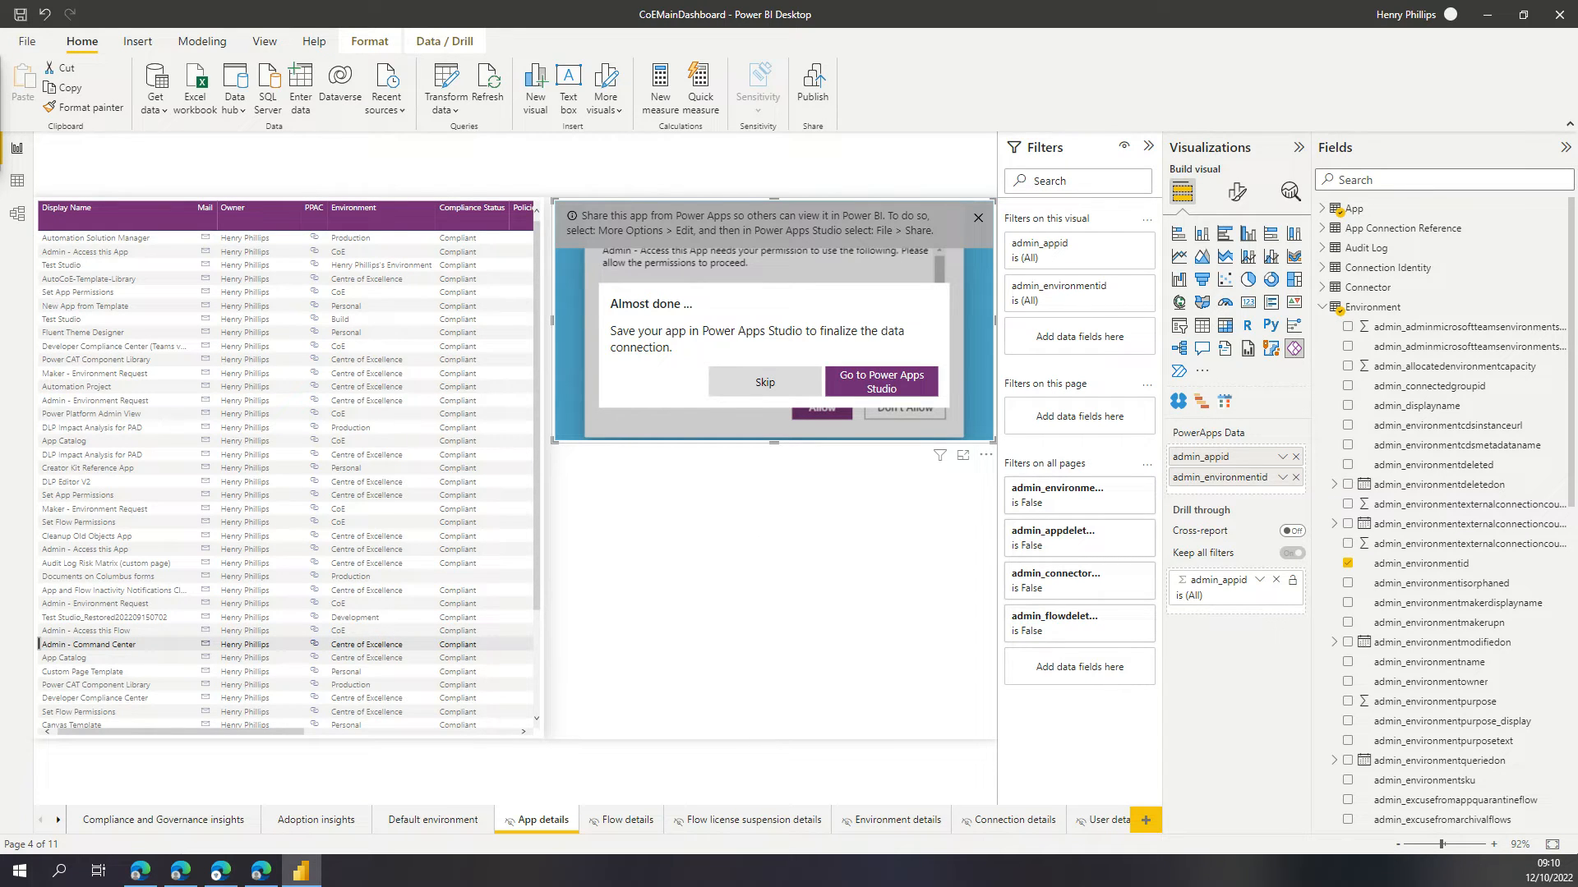
# Open the embedded app in Power Apps Studio, allow the browser navigation and switch to Edge.
pyautogui.click(882, 382)
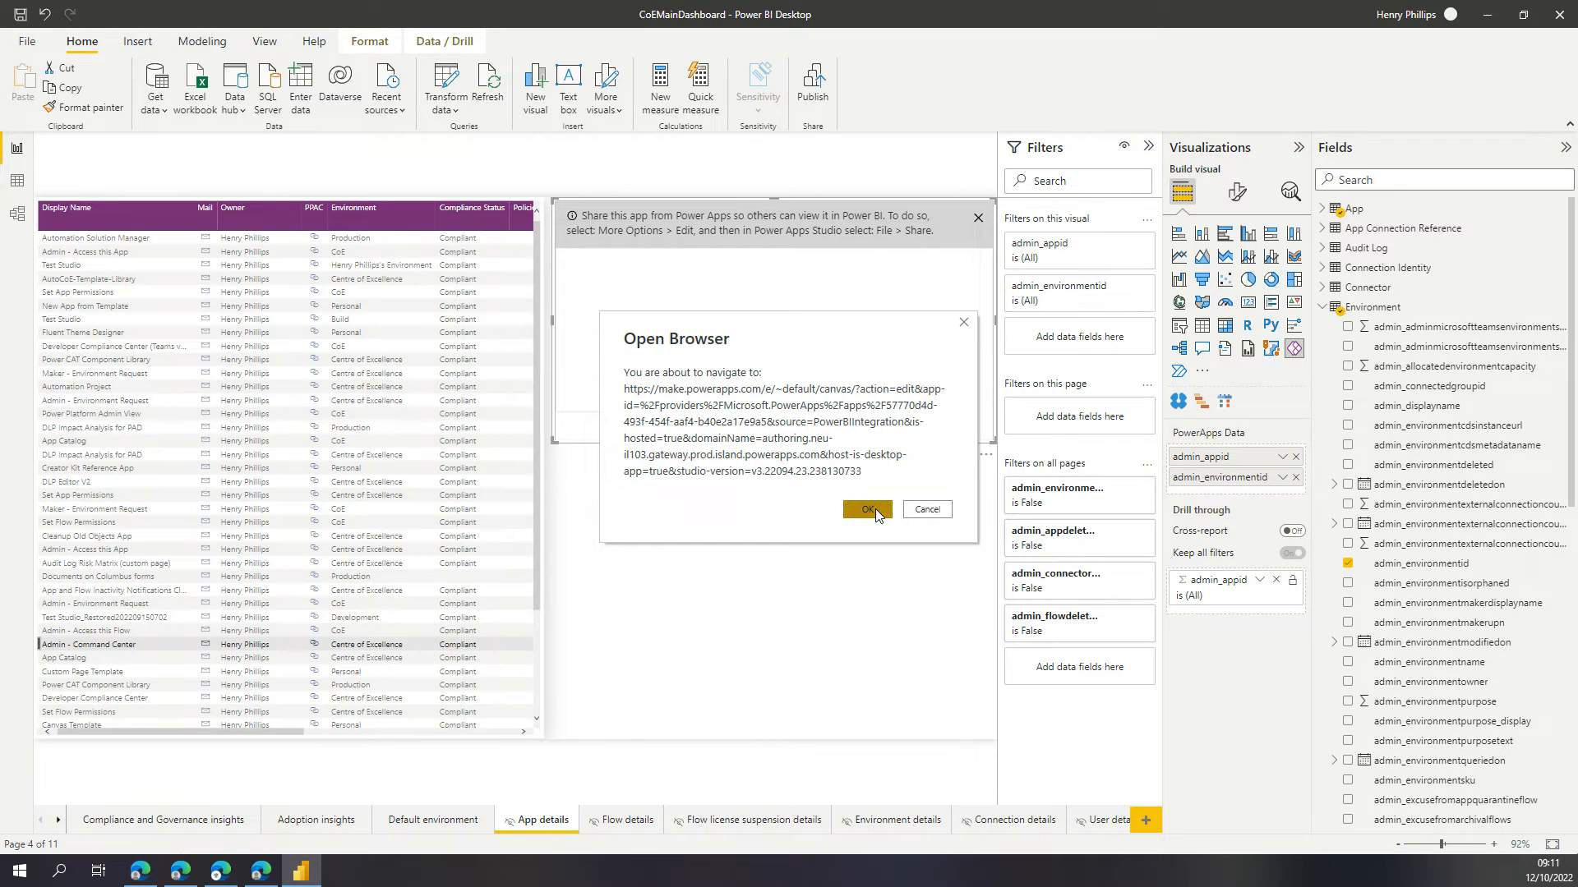
pyautogui.click(868, 511)
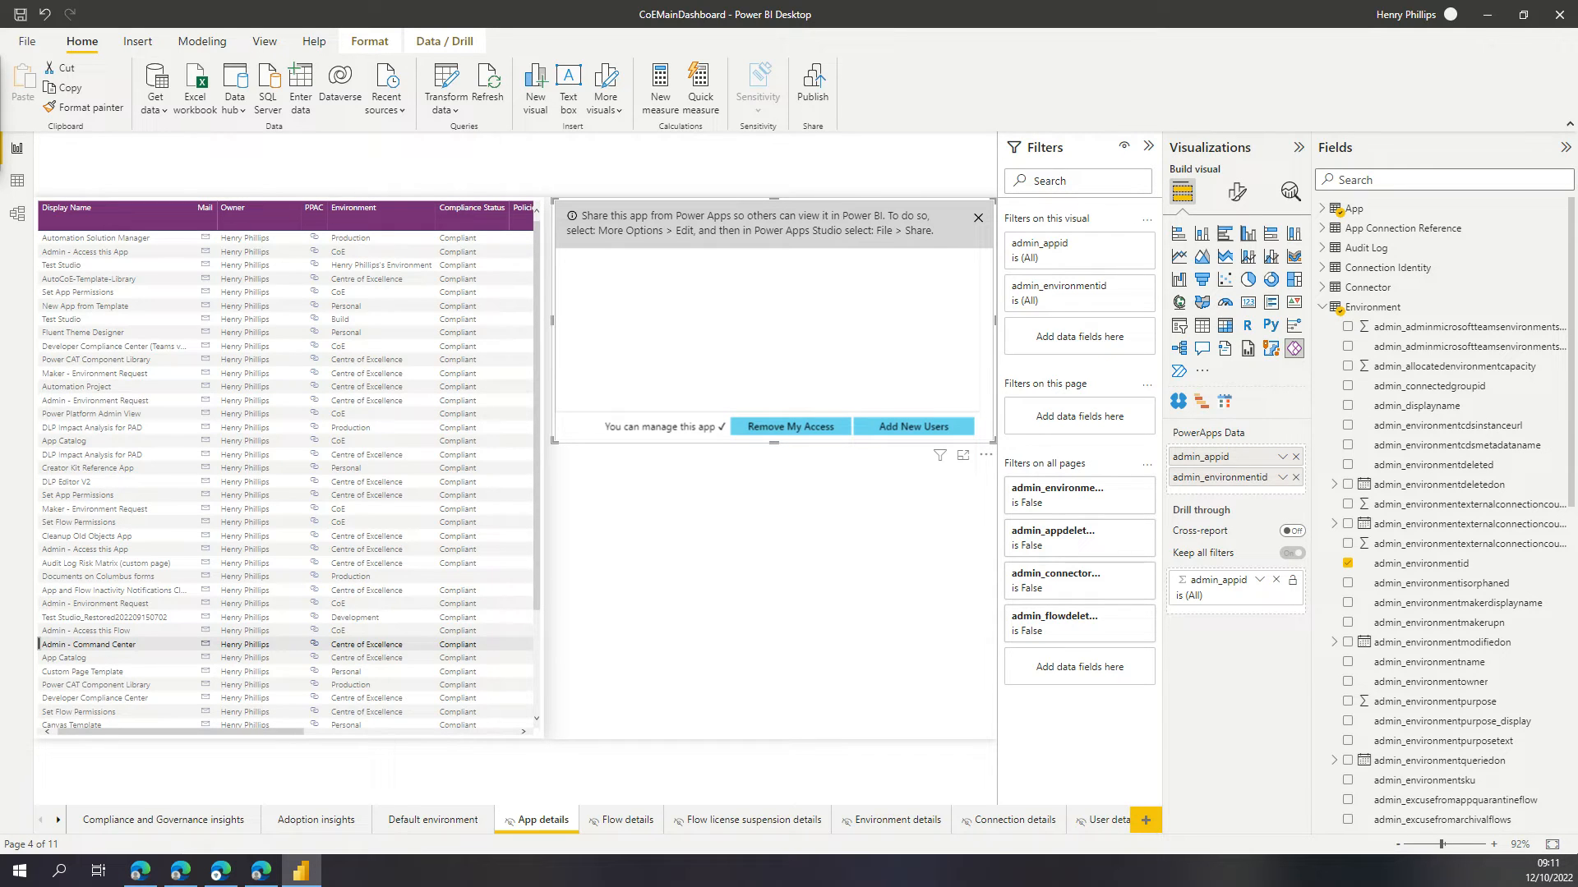
pyautogui.click(220, 871)
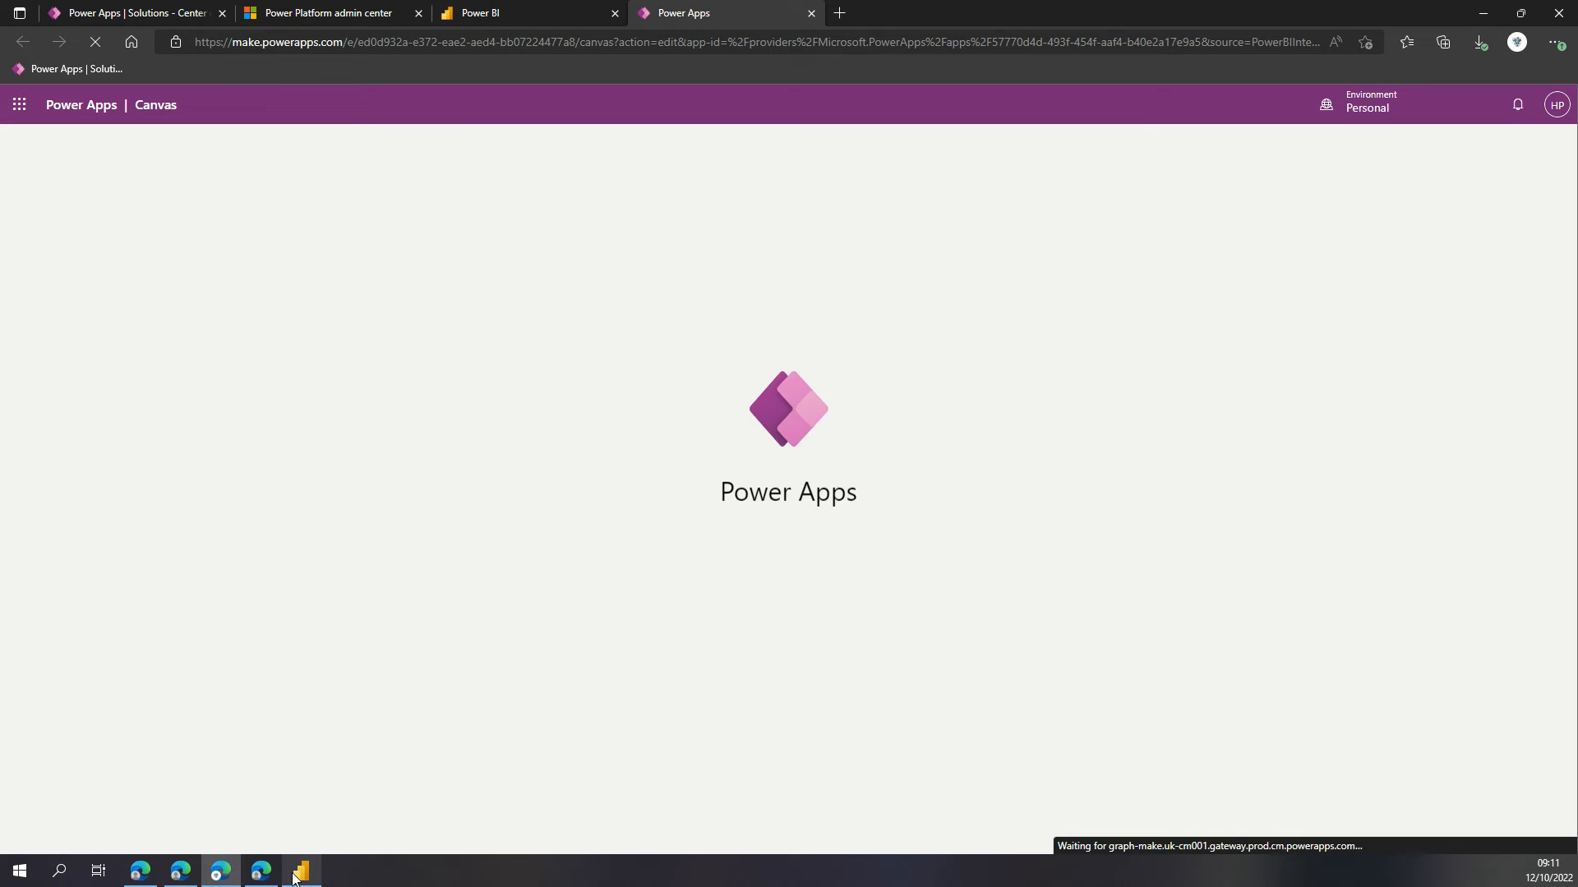
# Switch back to Power BI Desktop, dismiss the app sharing notice and select Set App Permissions and Automation Solution Manager in the table.
pyautogui.click(295, 876)
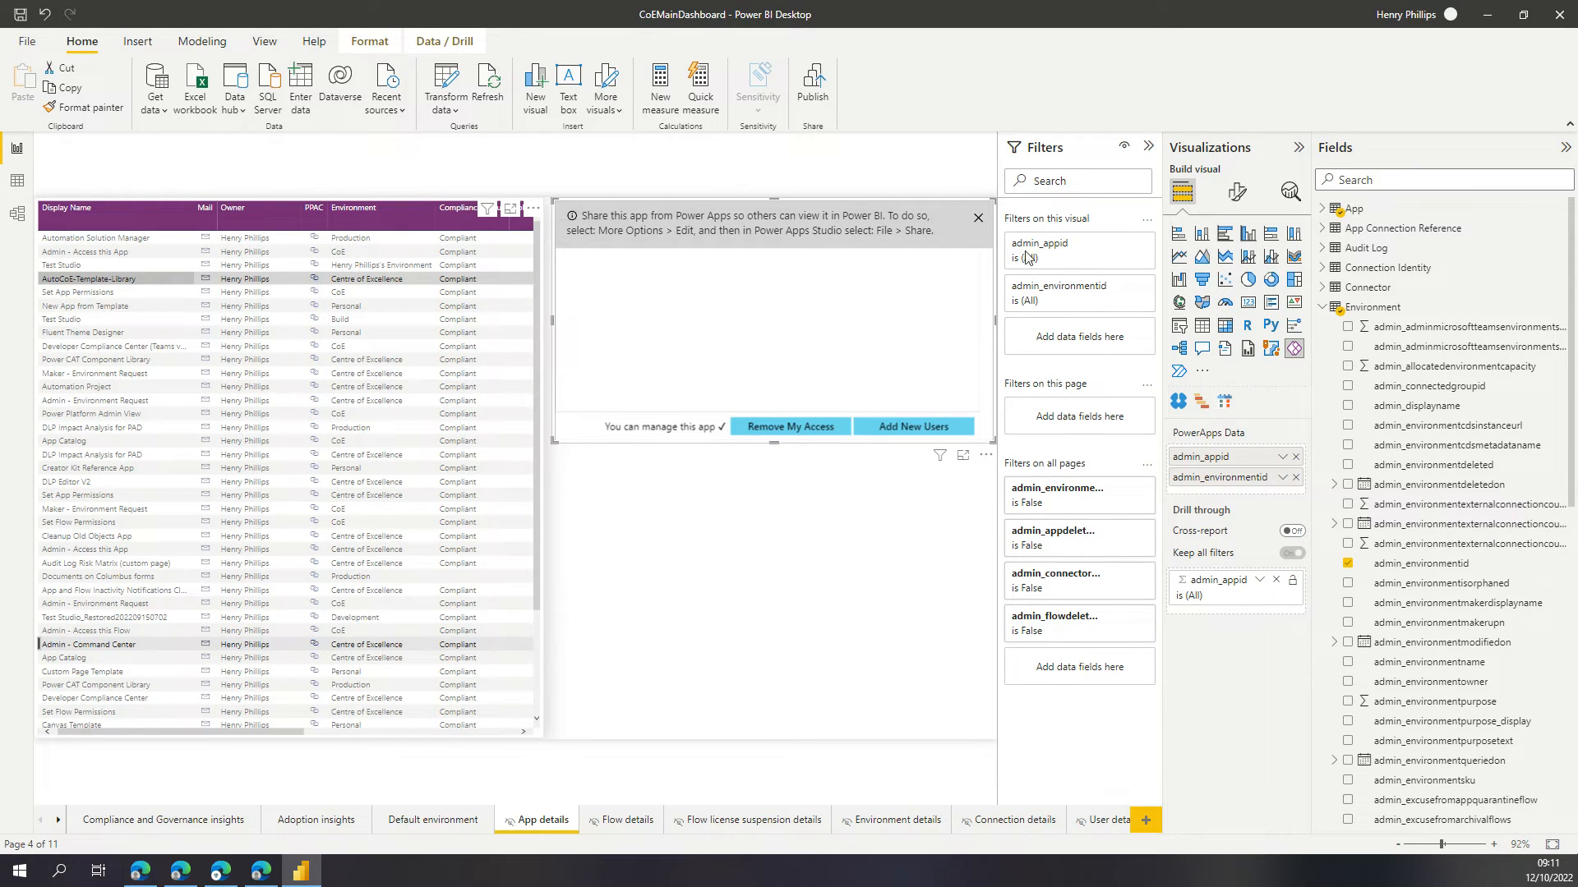
pyautogui.click(978, 220)
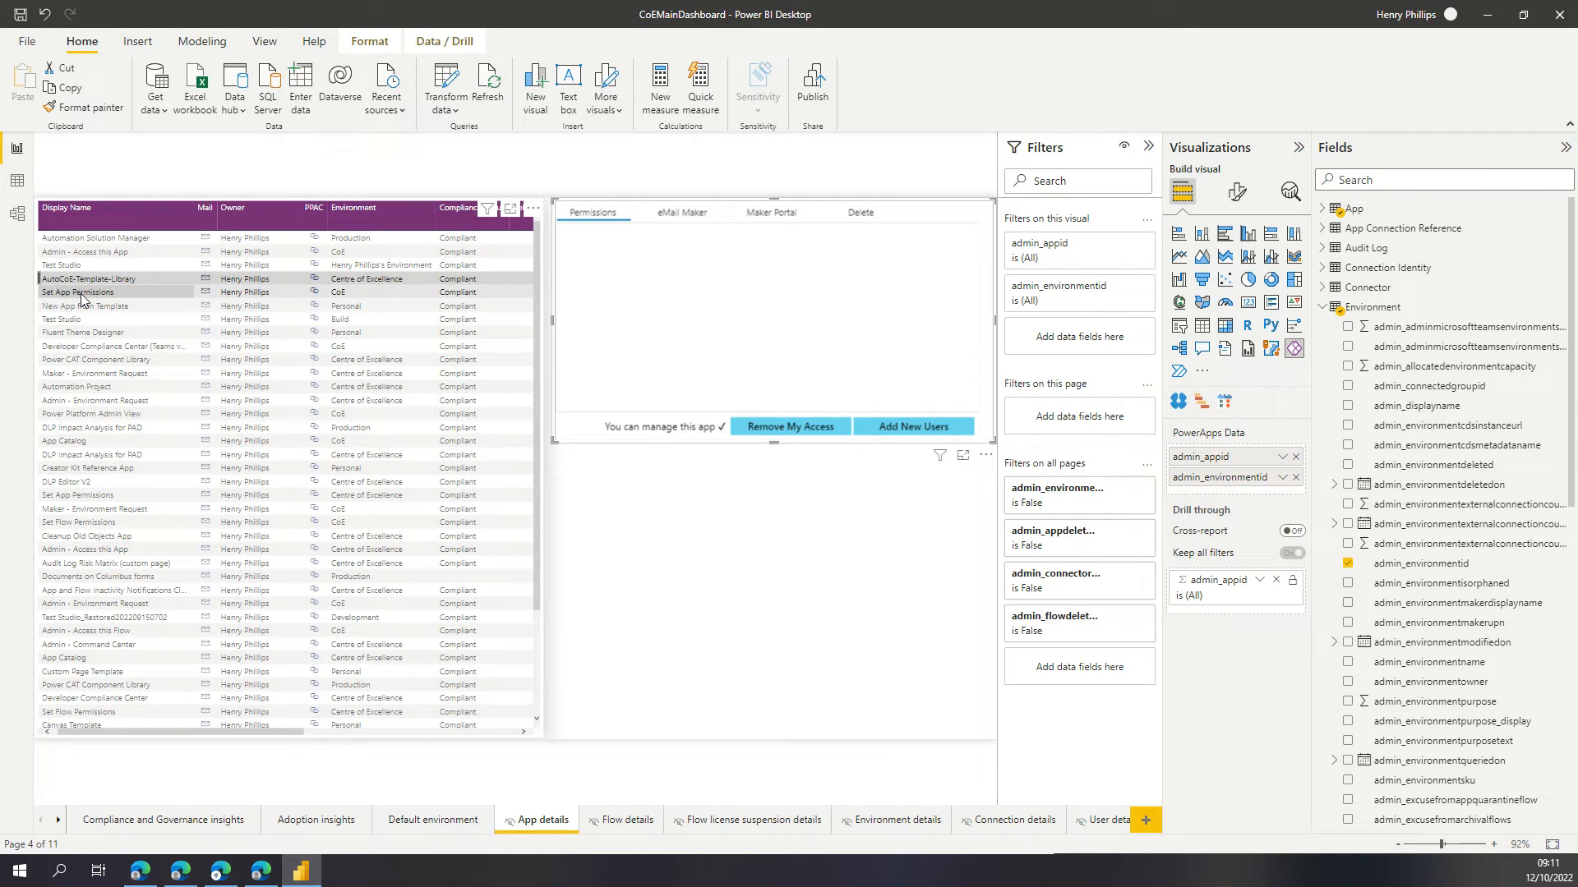
pyautogui.click(122, 369)
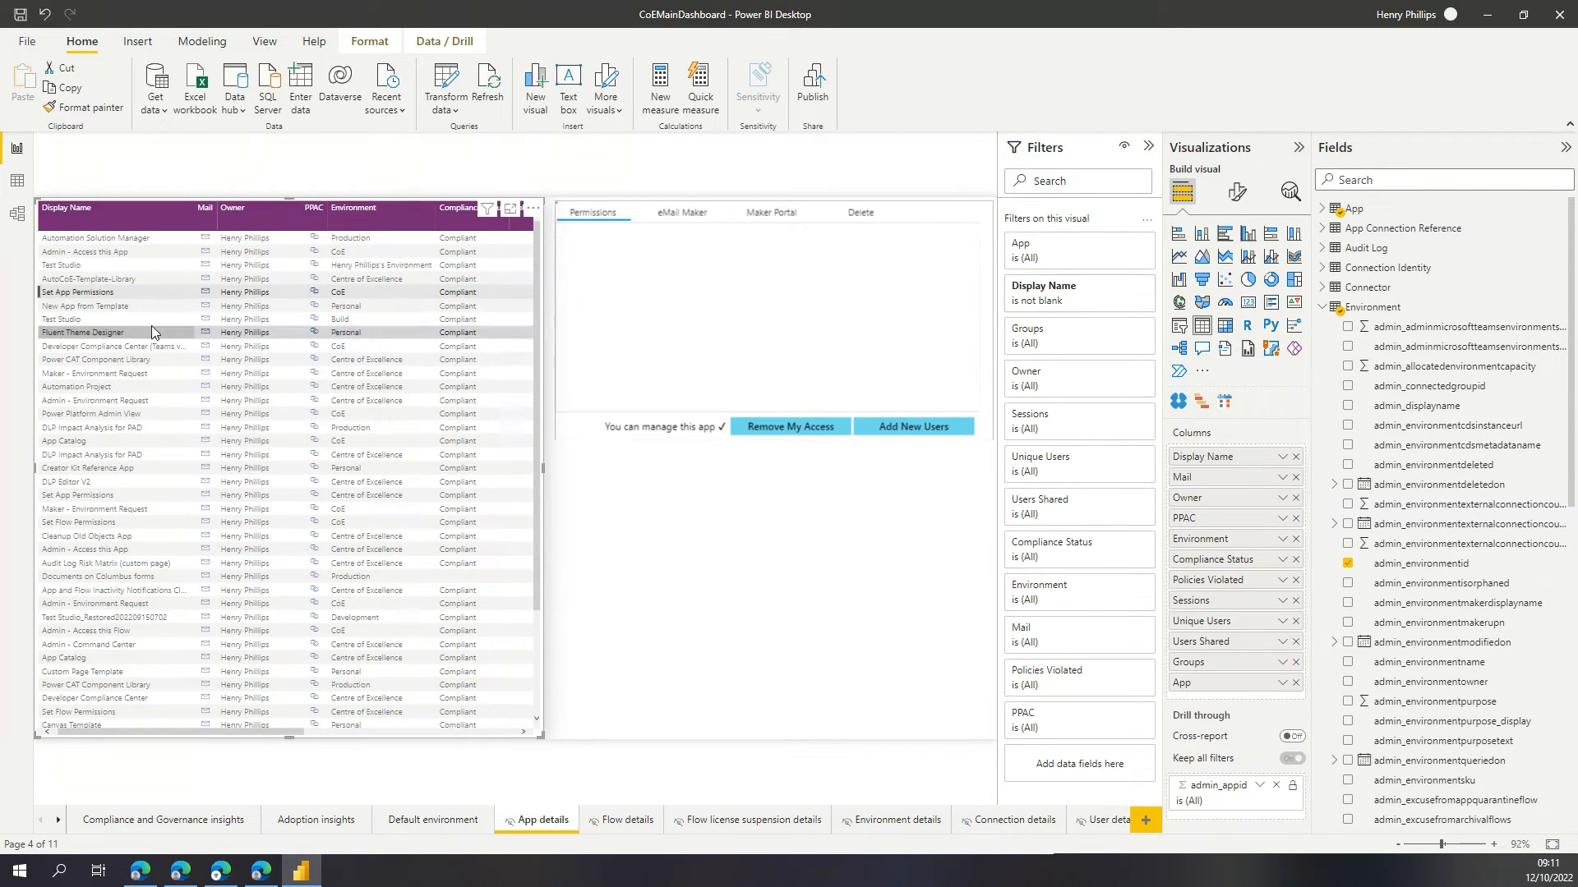
pyautogui.click(106, 240)
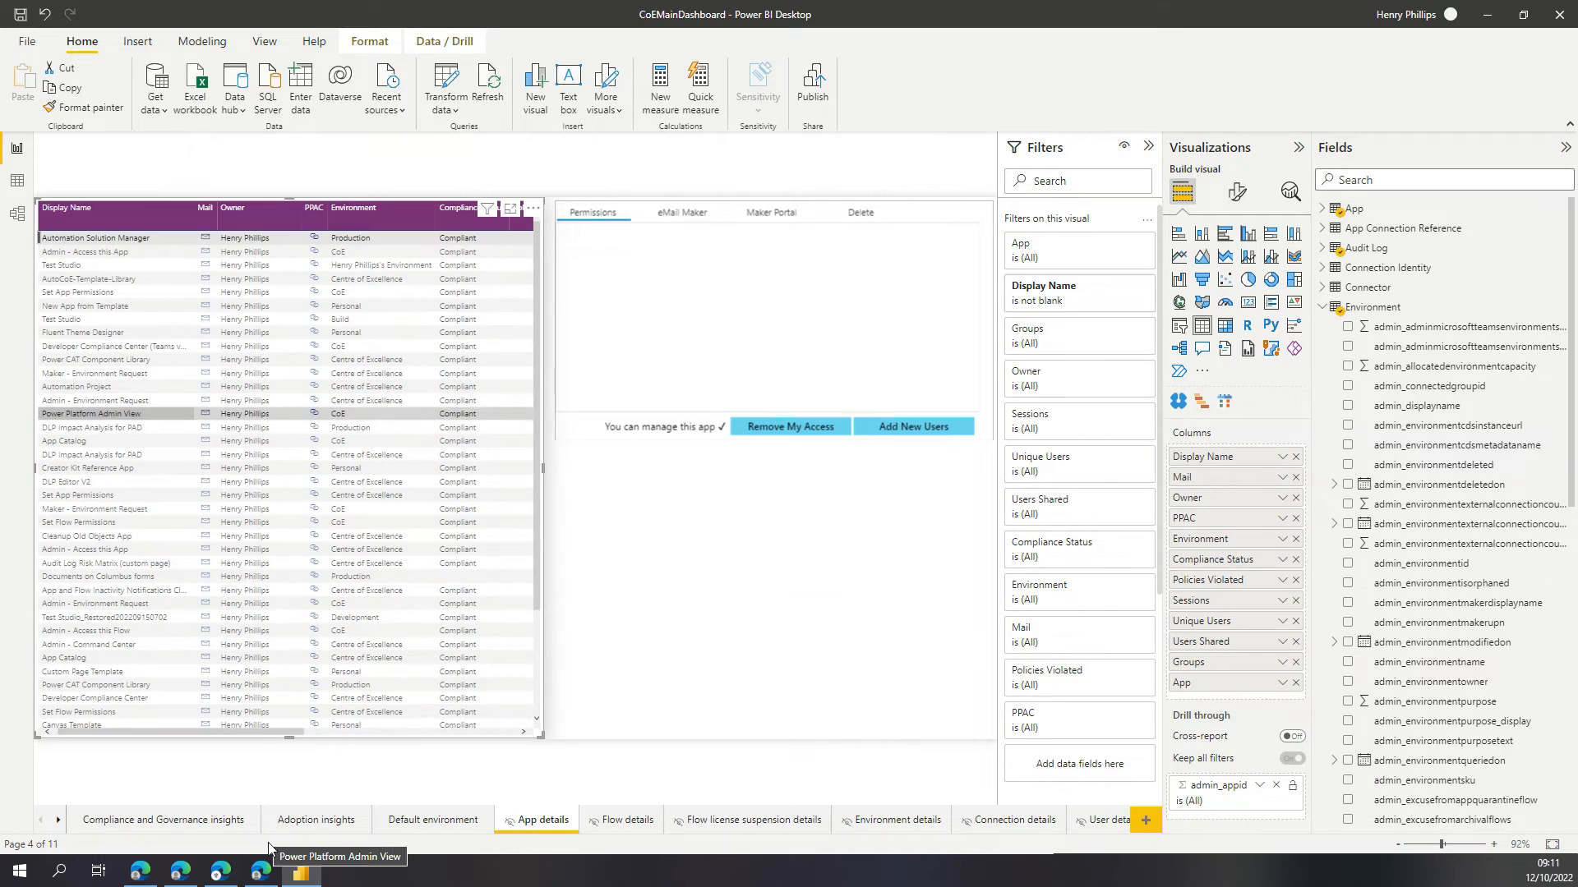
# Switch to Edge, inspect the PowerBIIntegration object in Admin - Access this App, and save and publish the app.
pyautogui.click(221, 871)
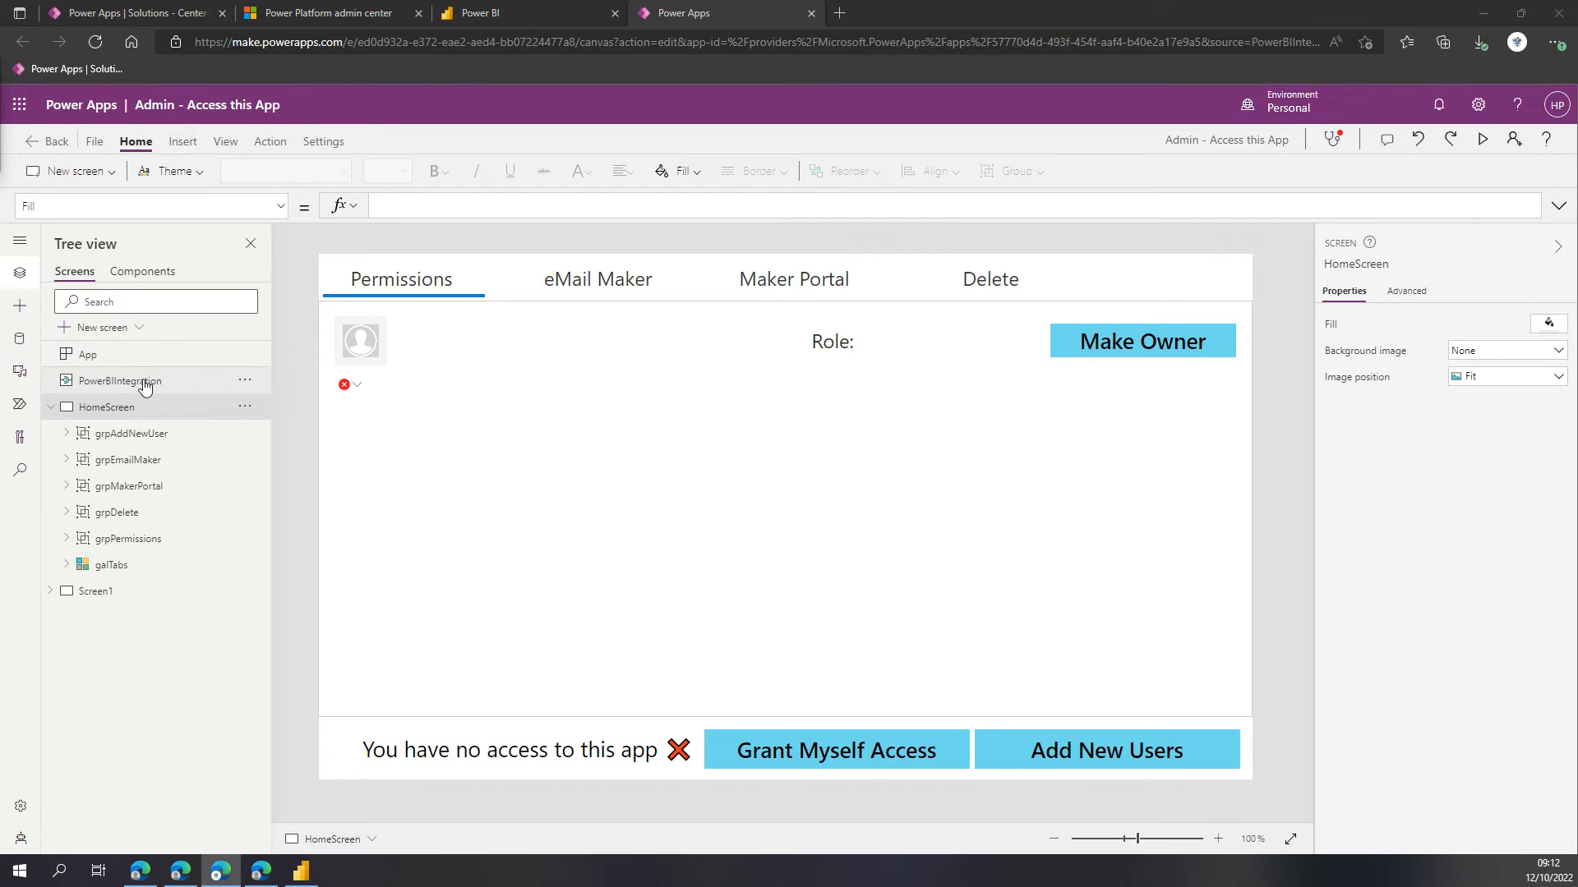
pyautogui.click(142, 381)
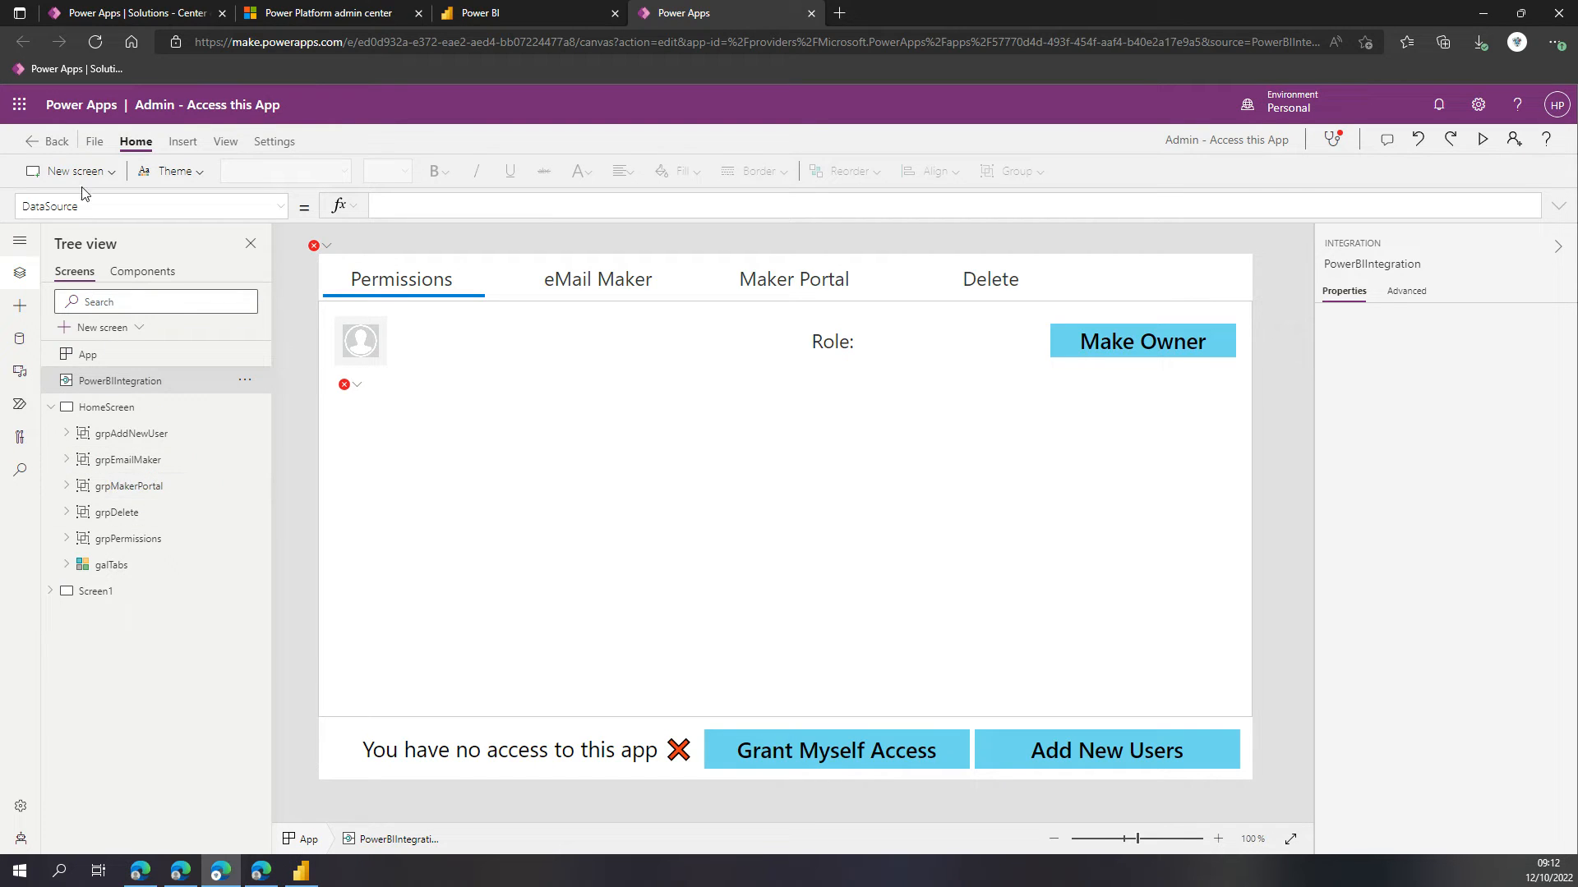
pyautogui.click(92, 143)
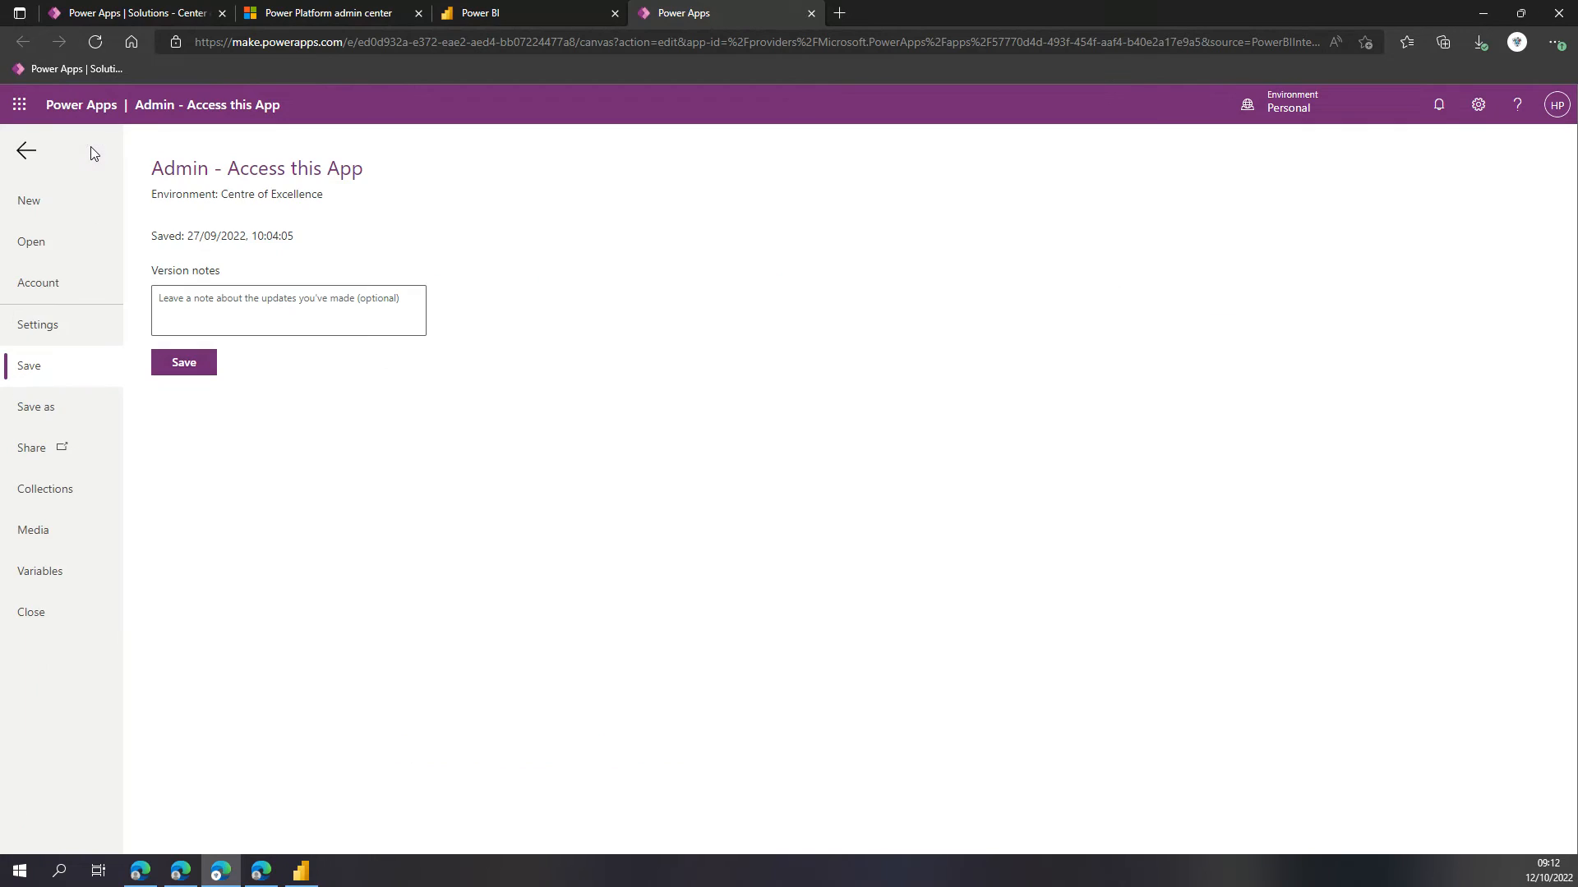
pyautogui.click(184, 365)
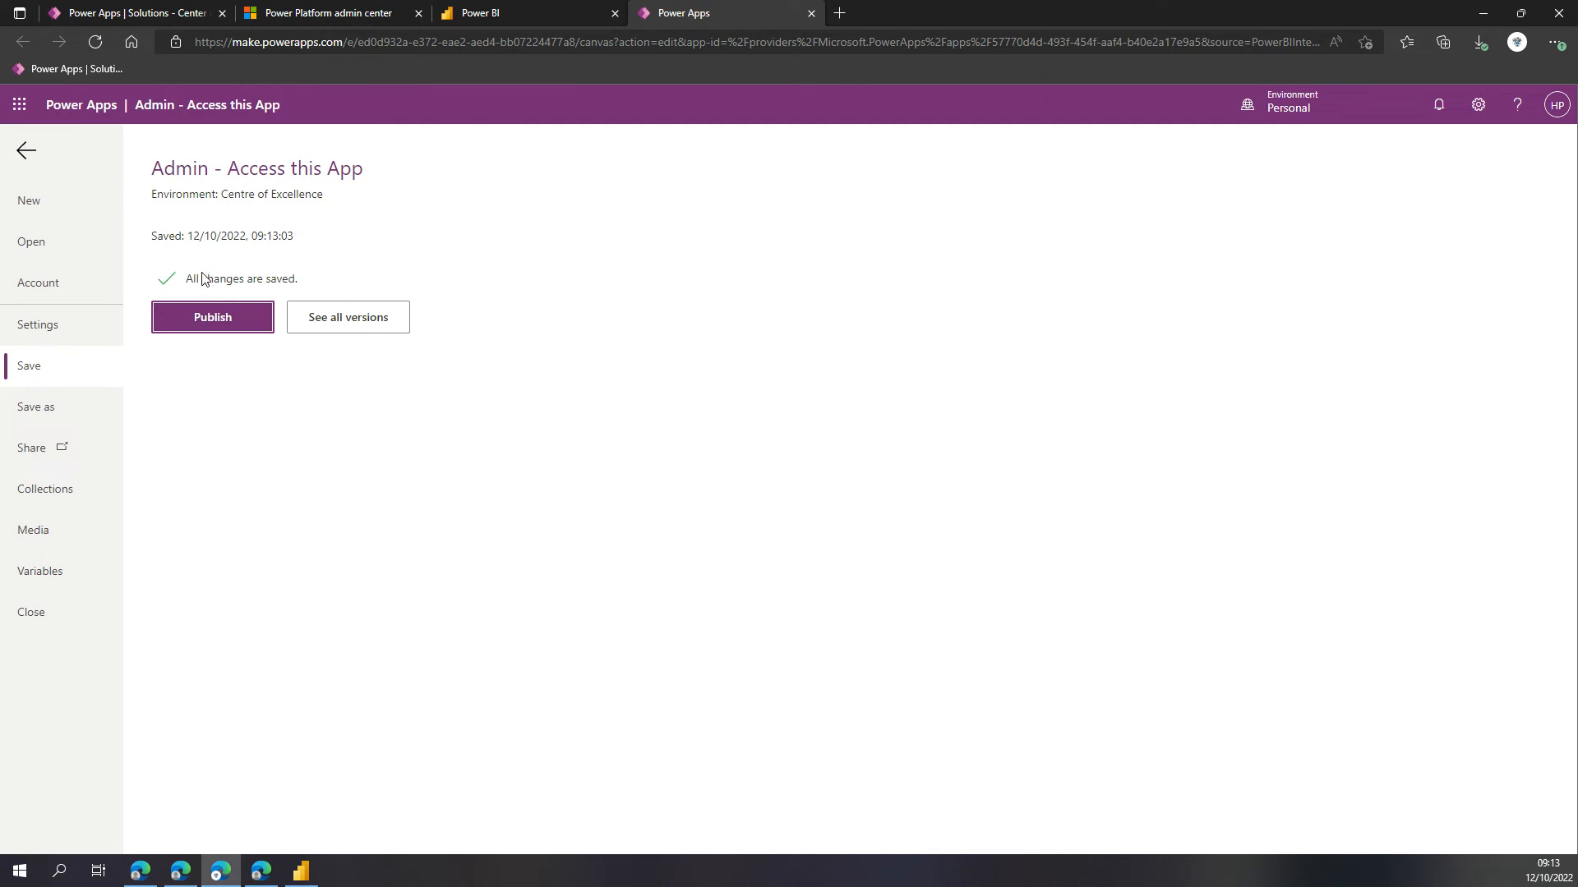
pyautogui.click(211, 317)
pyautogui.click(844, 598)
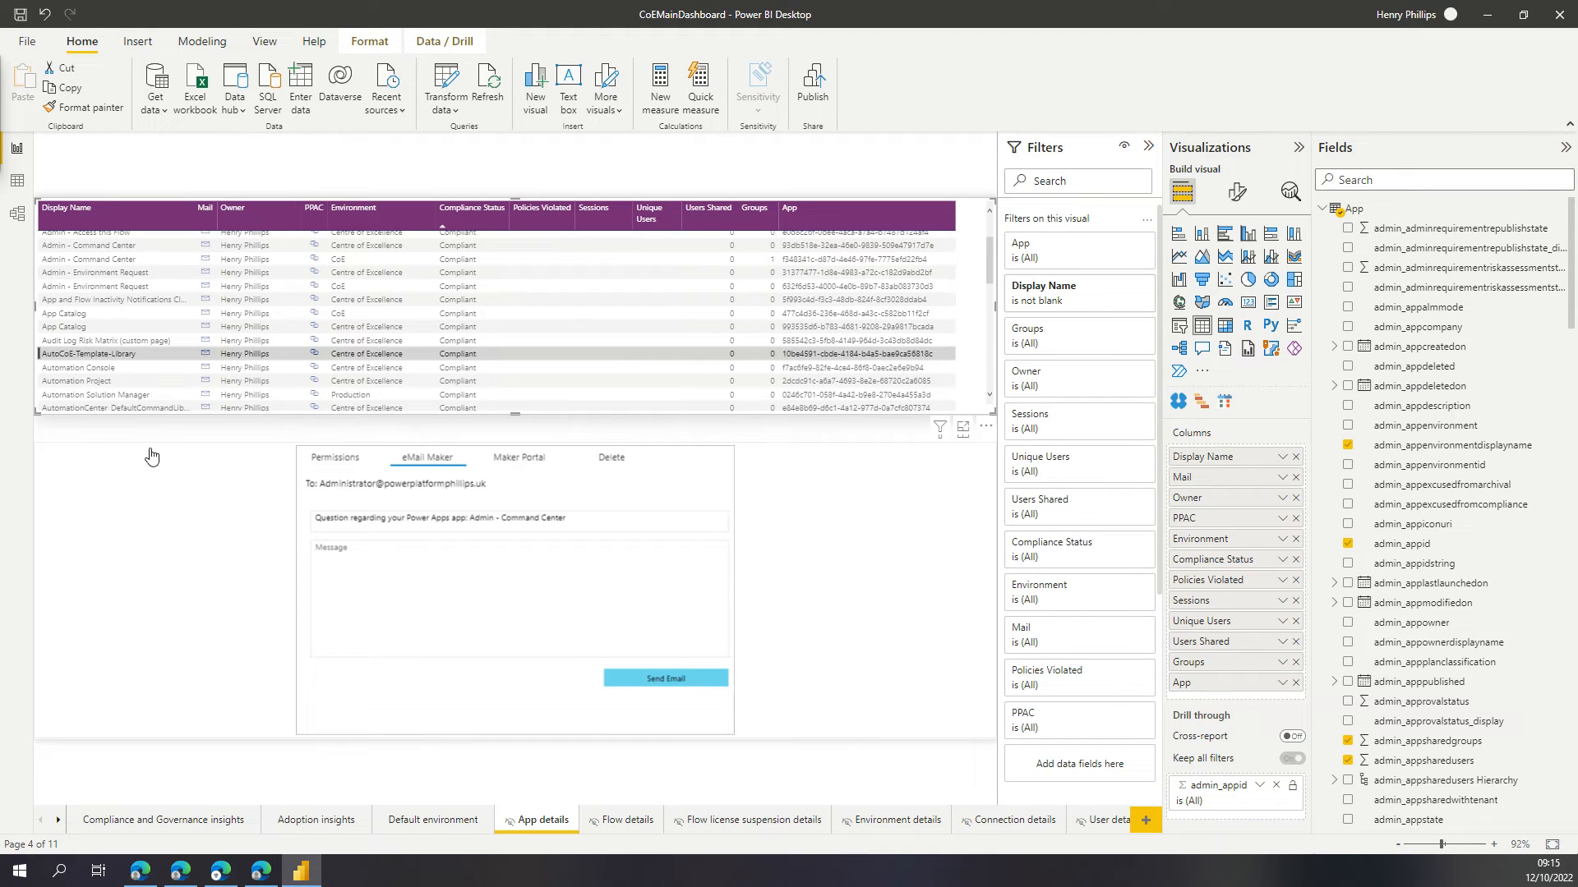
# In Power BI Desktop, select Automation Console and Automation Solution Manager in the App details table to test the embedded app.
pyautogui.click(97, 369)
pyautogui.click(103, 395)
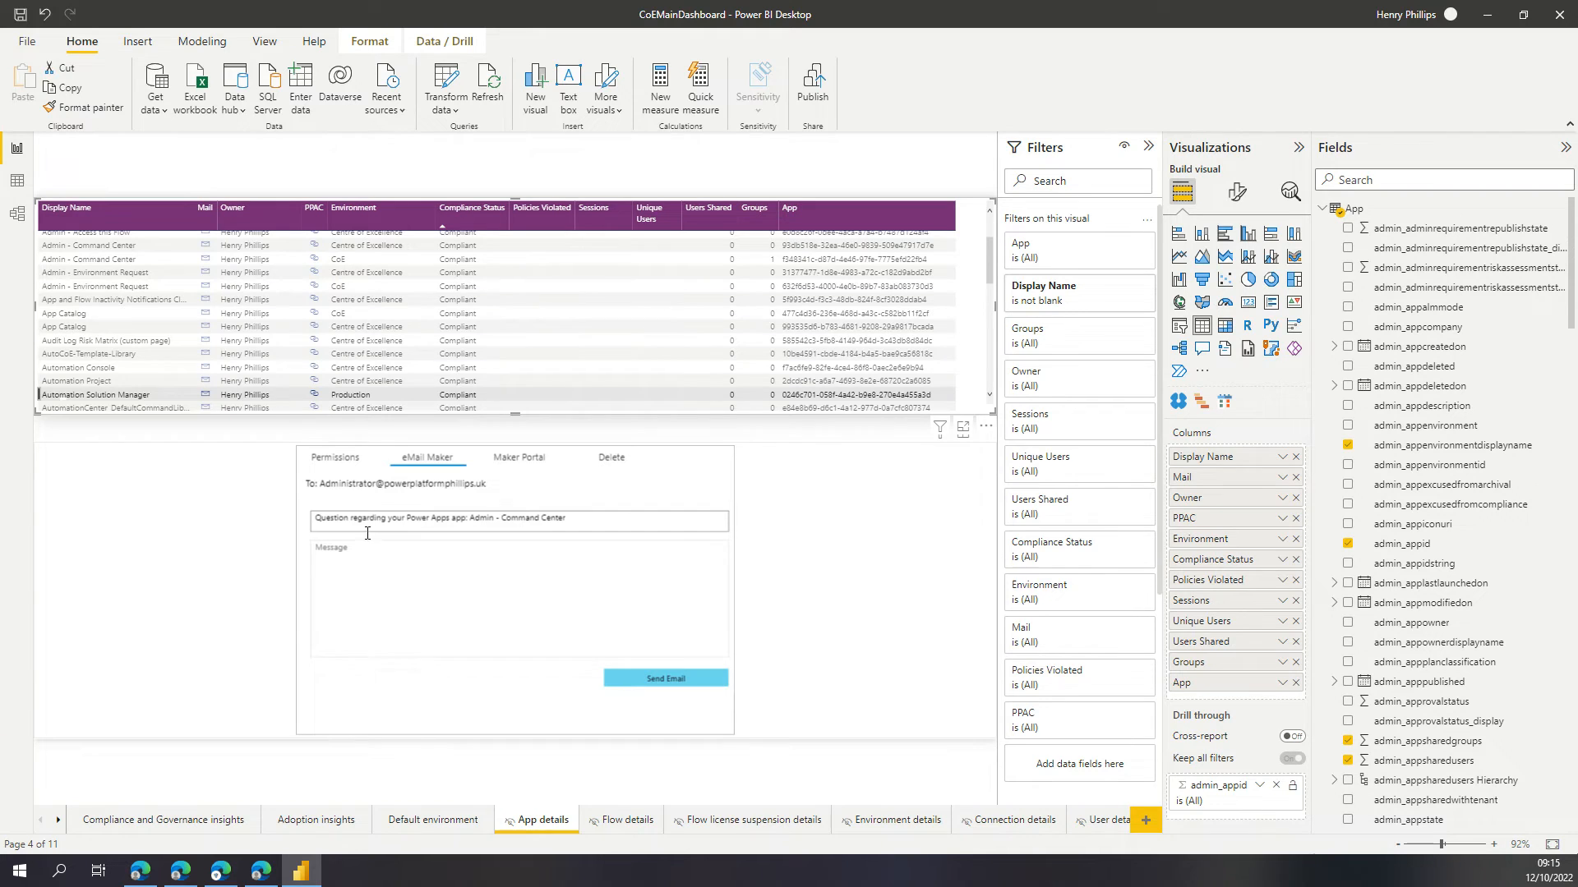
# Open the Flow details page and shorten the flow table to roughly the upper half of the page.
pyautogui.click(618, 822)
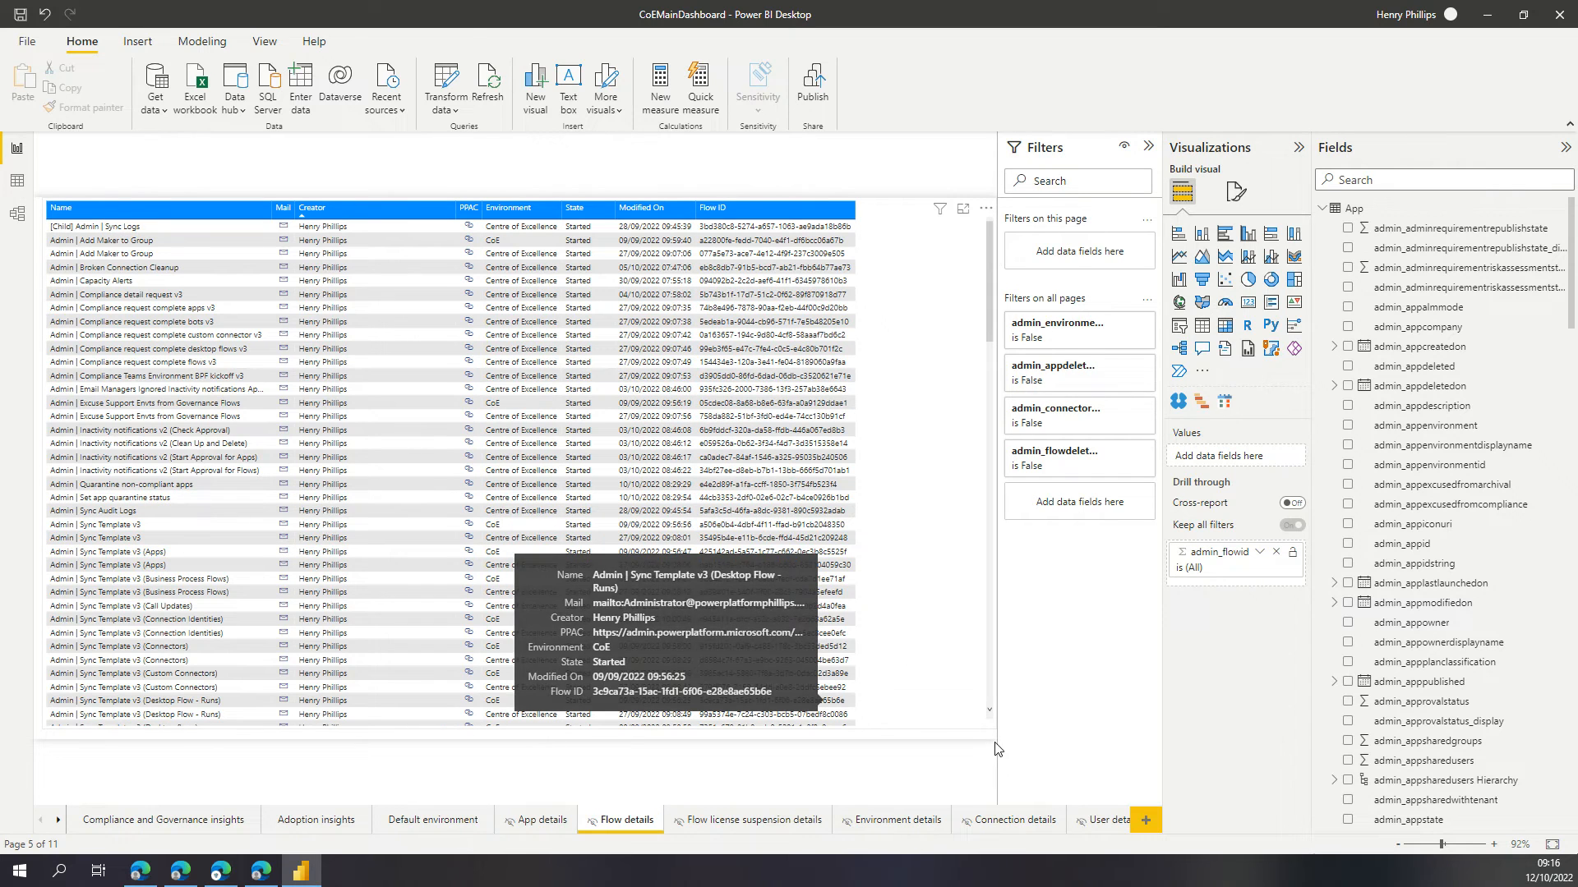
pyautogui.click(970, 716)
pyautogui.moveTo(993, 726); pyautogui.dragTo(997, 457)
pyautogui.click(597, 597)
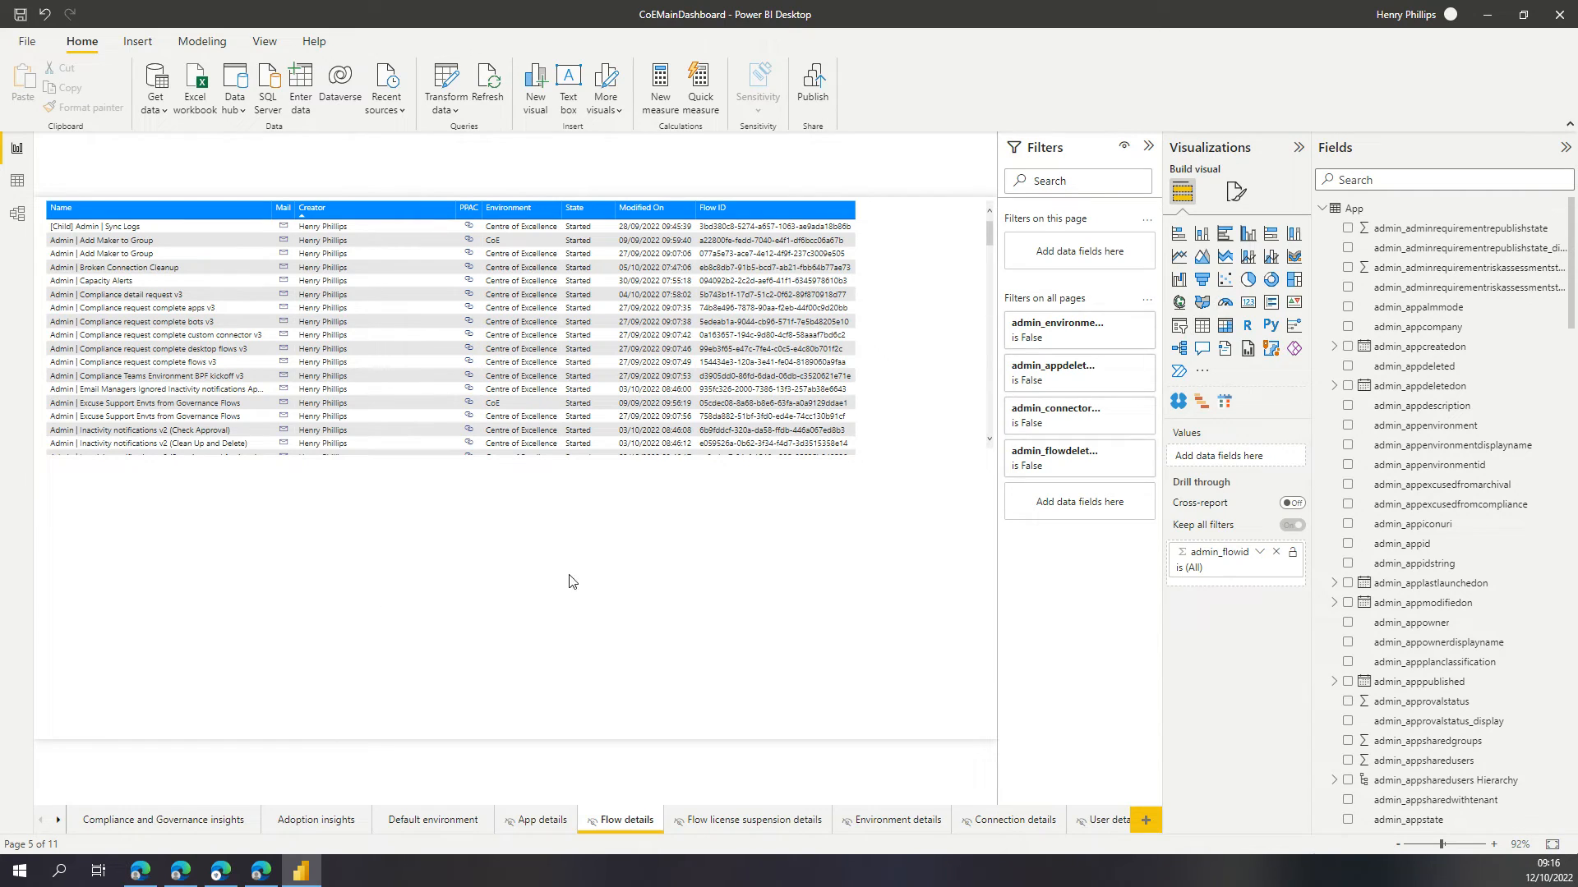
# Insert a Power Apps visual below the flow table and add admin_flowid from the Flow table to it.
pyautogui.click(1296, 352)
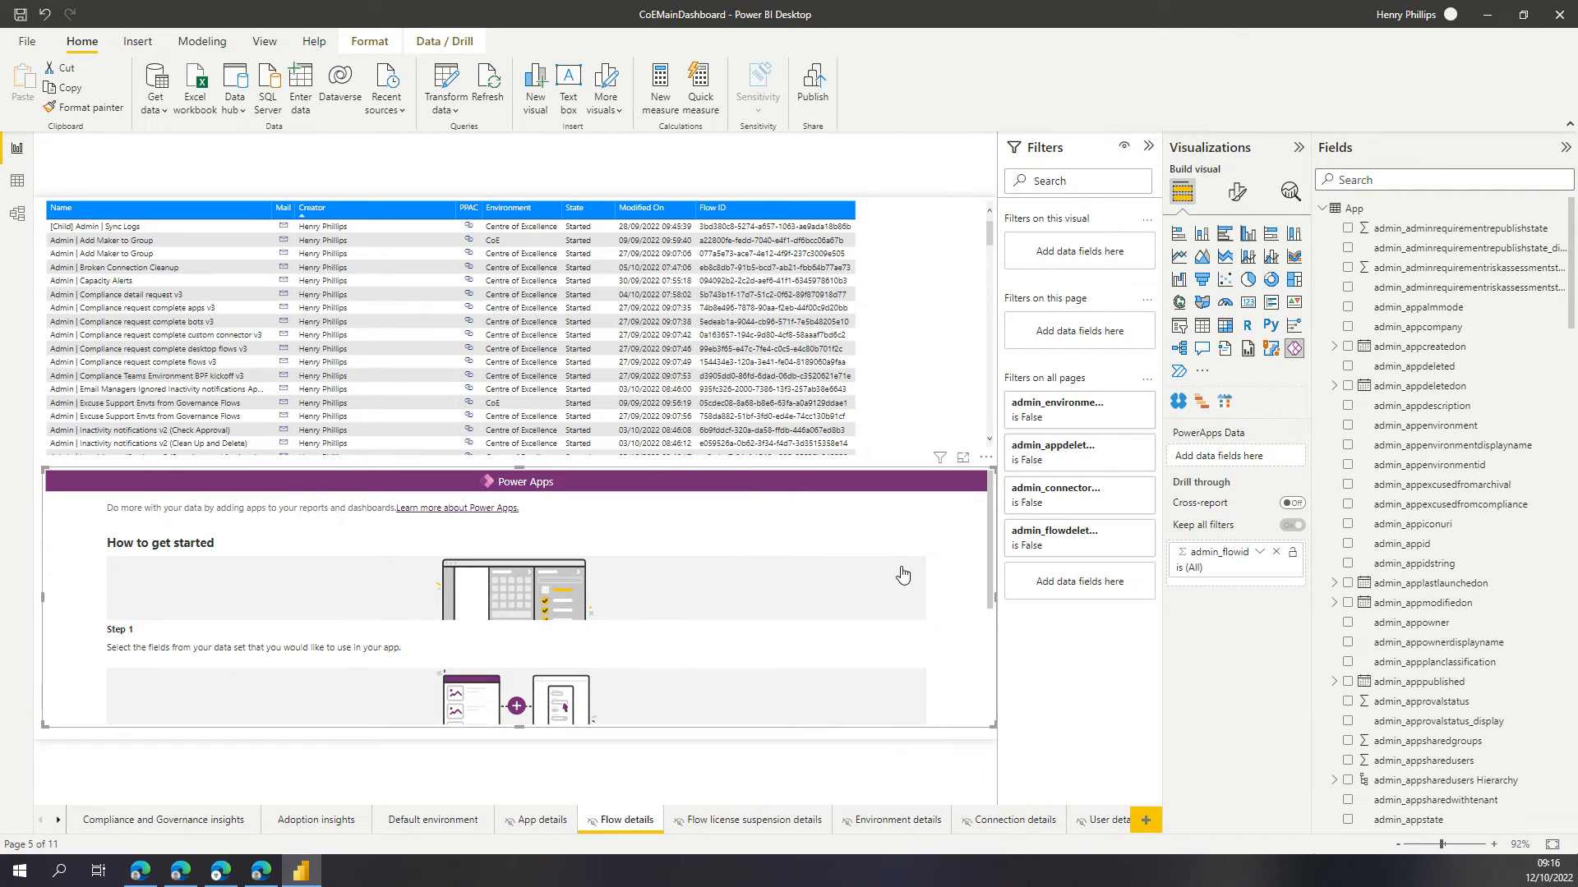
pyautogui.click(1322, 209)
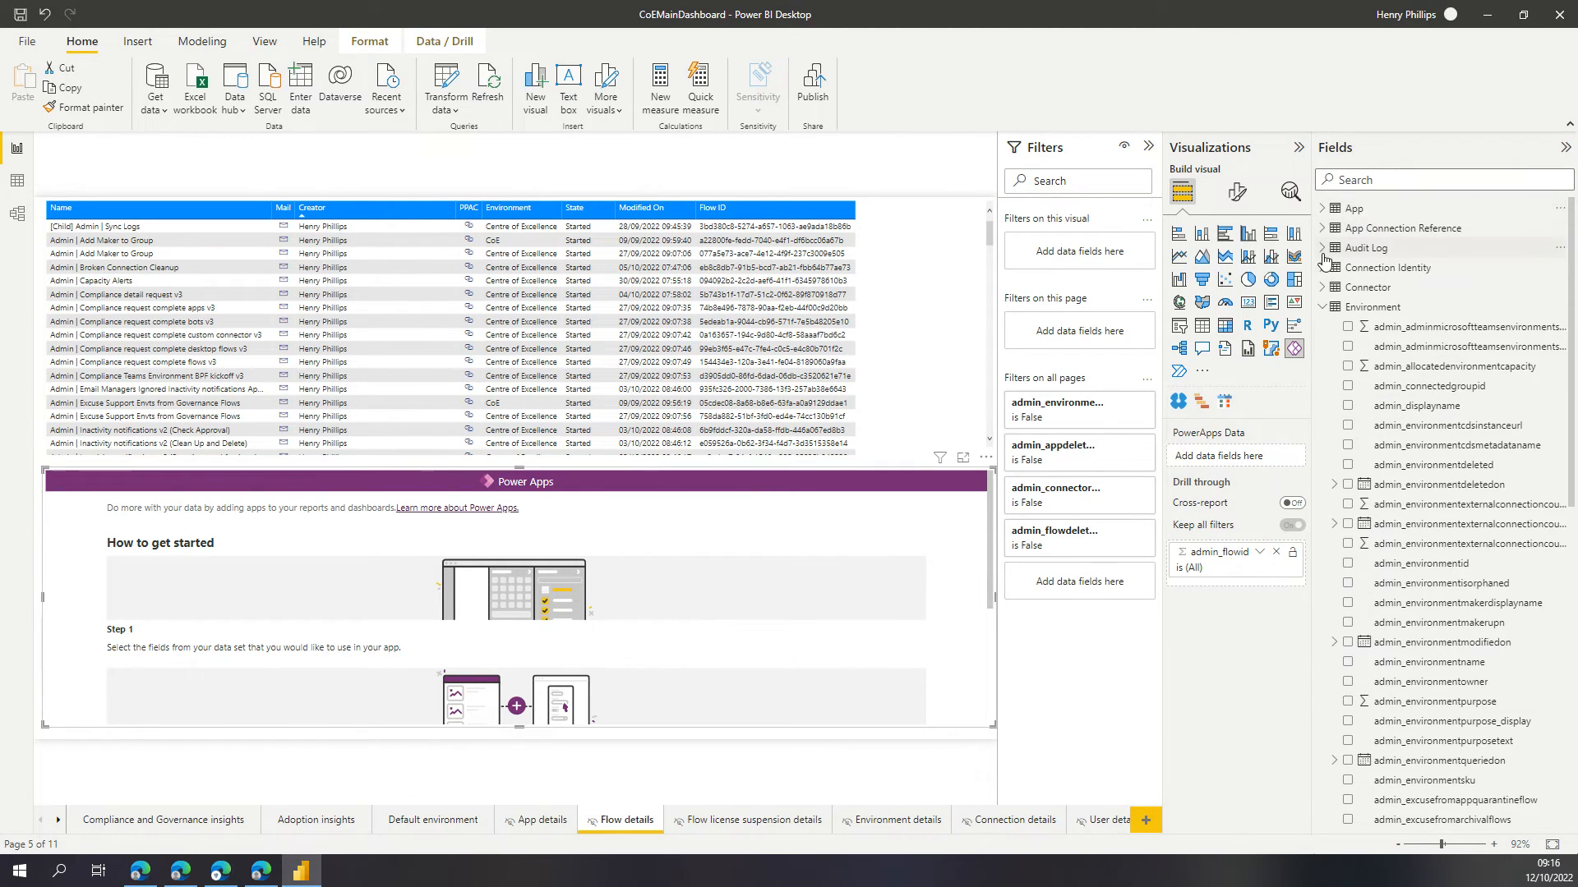
pyautogui.click(1322, 309)
pyautogui.click(1324, 367)
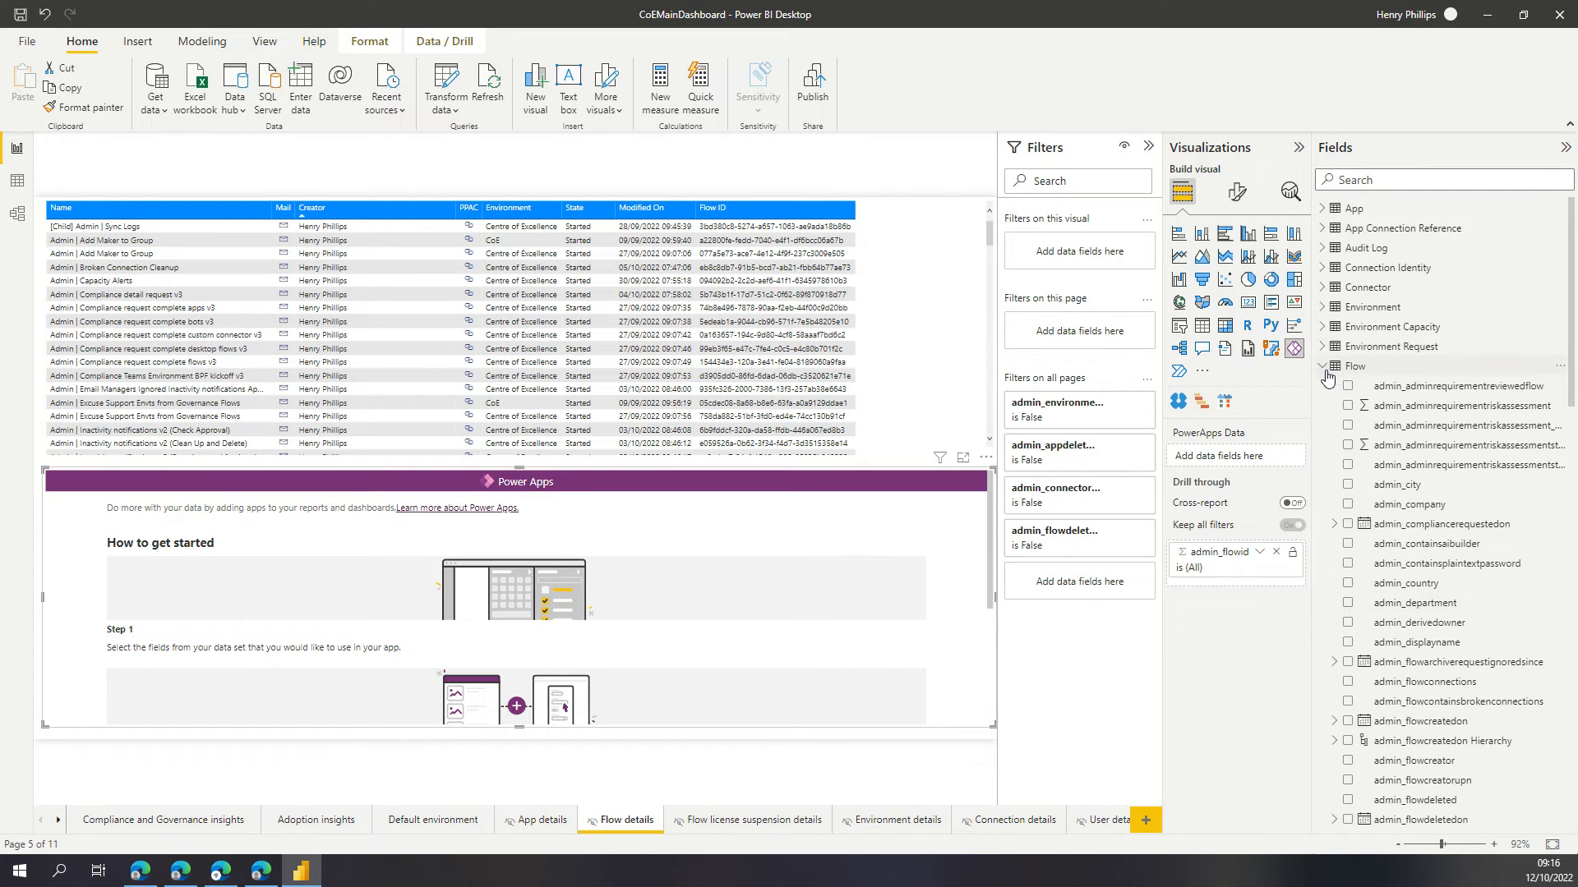
pyautogui.scroll(-5, 1337, 608)
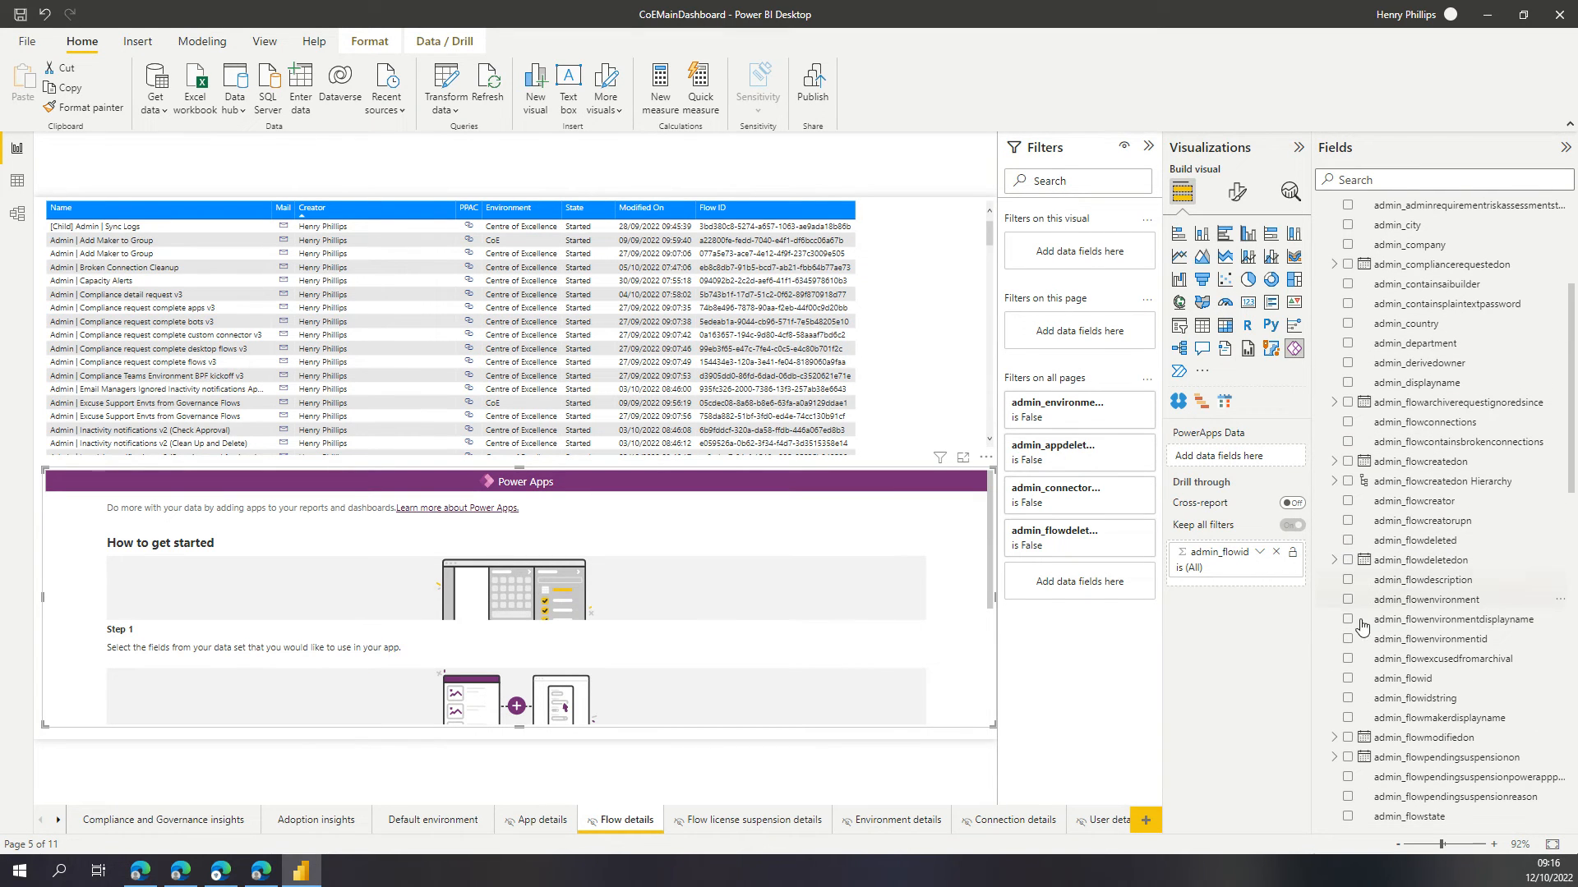
pyautogui.click(1348, 679)
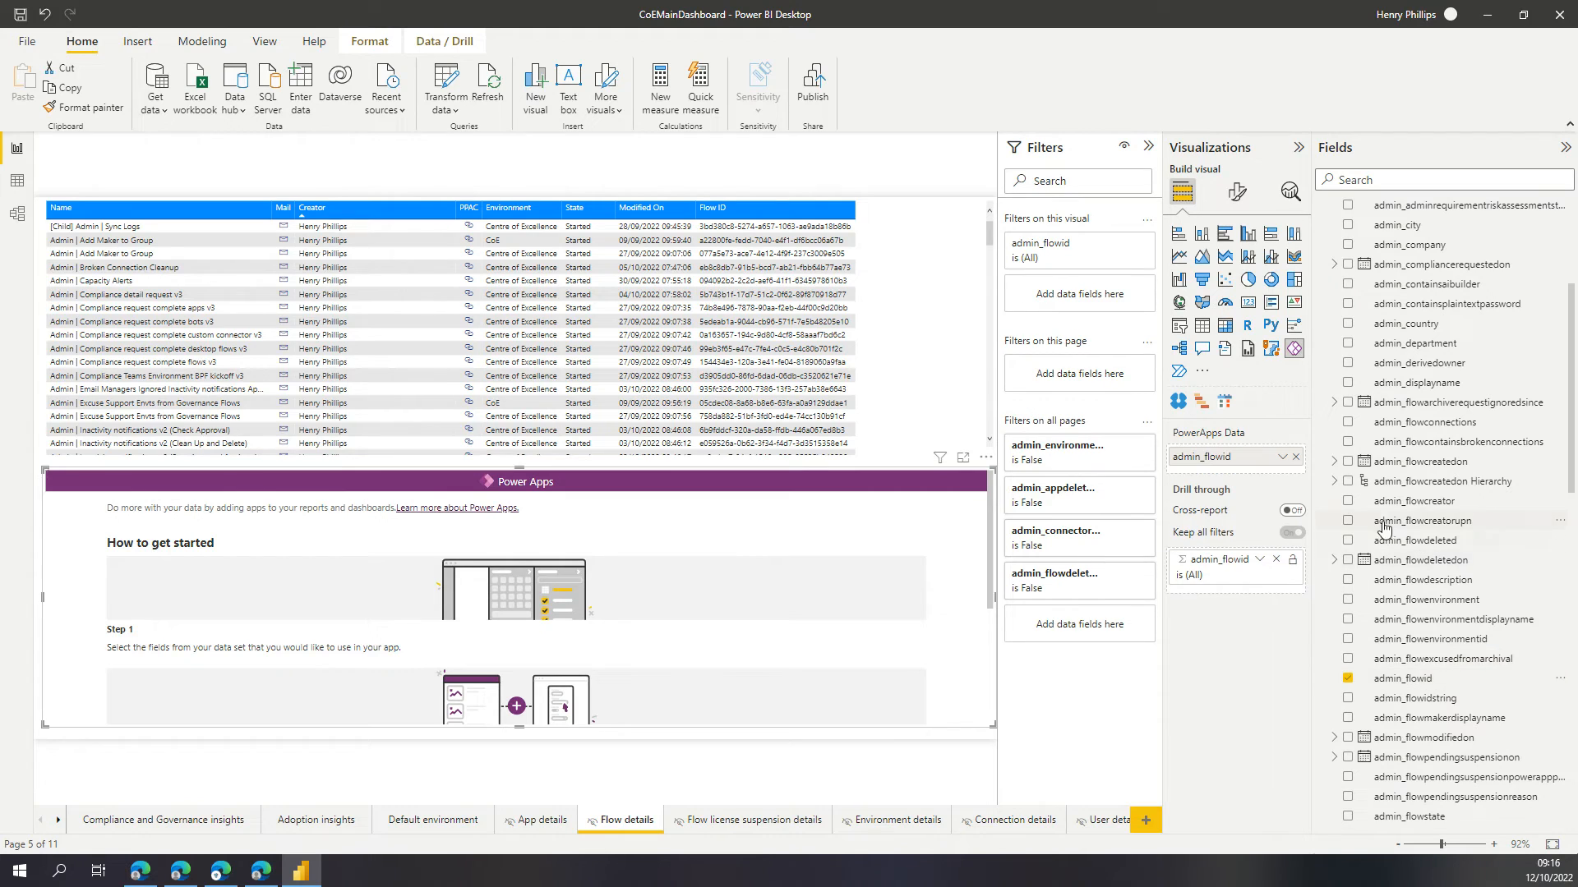
# Add admin_environmentid from the Environment table to the Power Apps visual on Flow details.
pyautogui.scroll(3, 1386, 528)
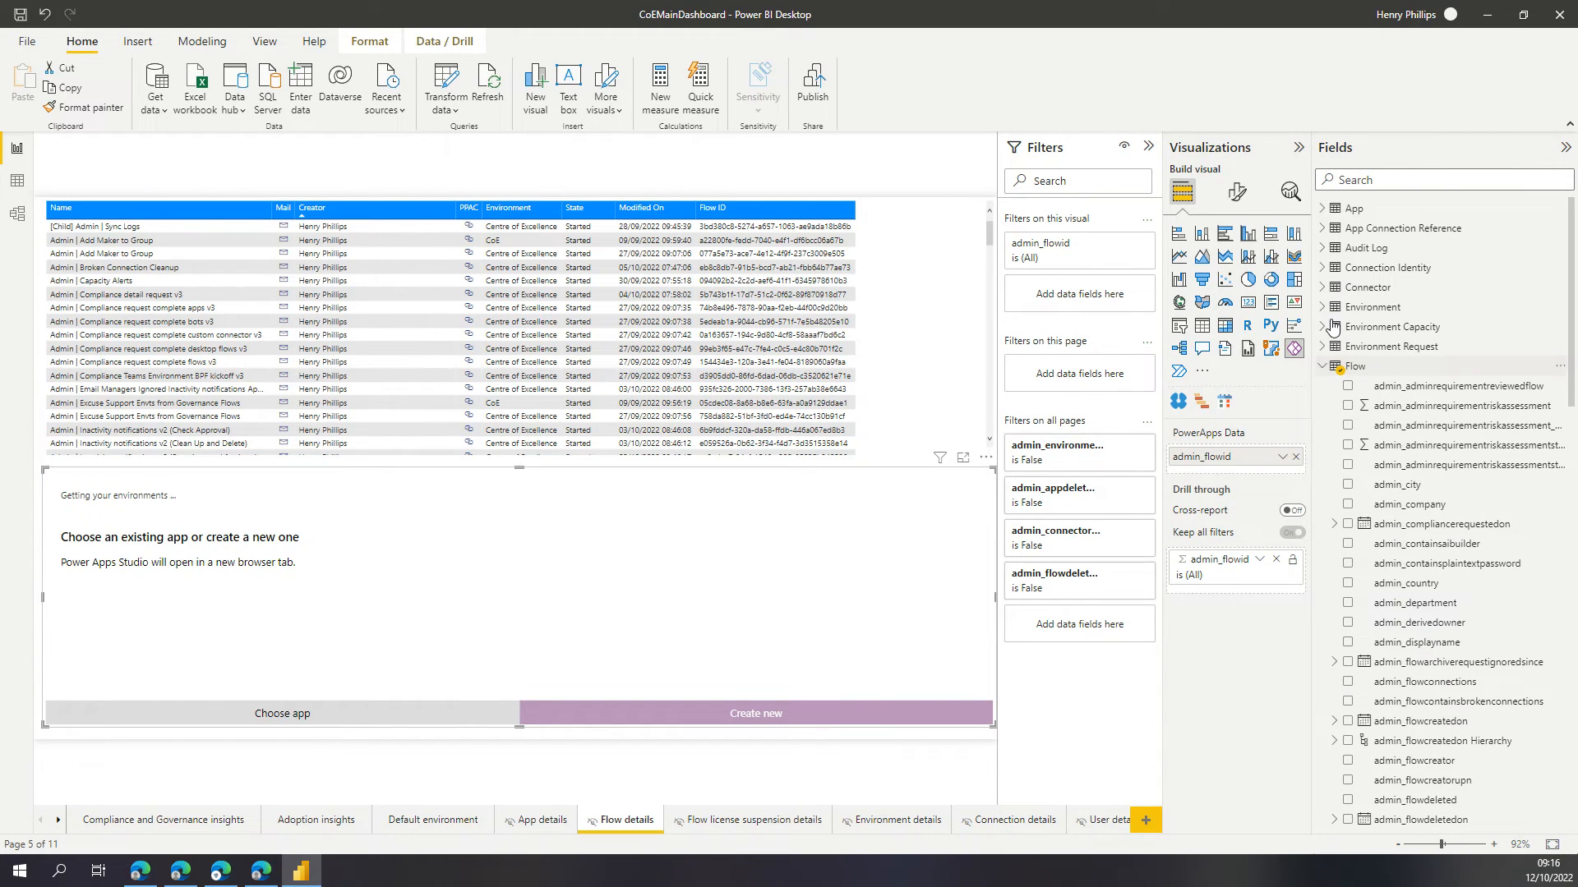
pyautogui.click(1322, 366)
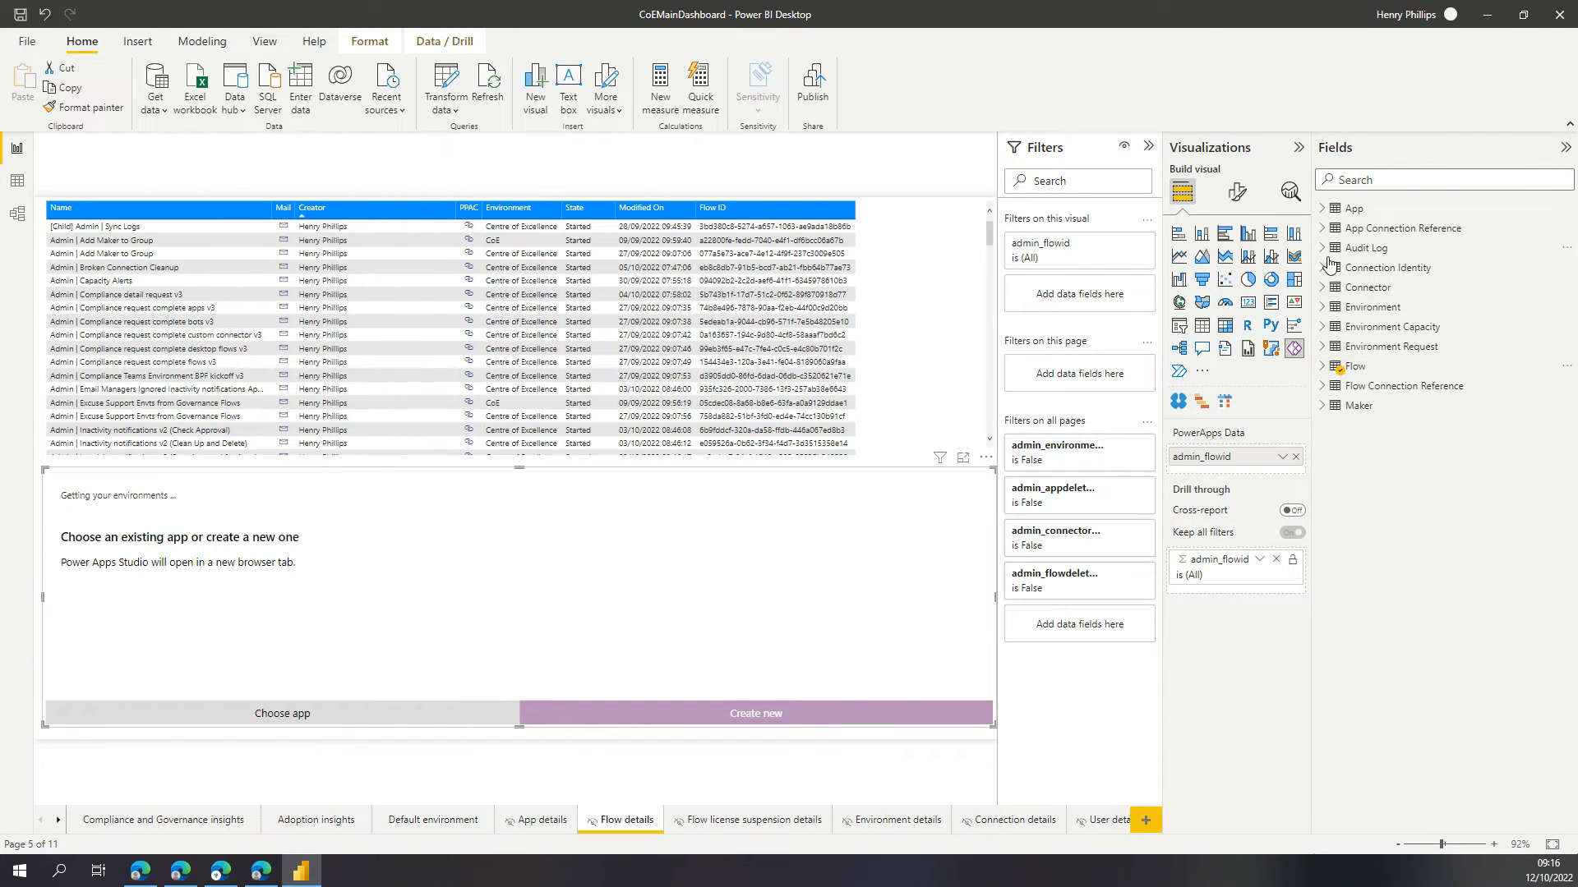
pyautogui.click(1322, 307)
pyautogui.scroll(-1, 1410, 575)
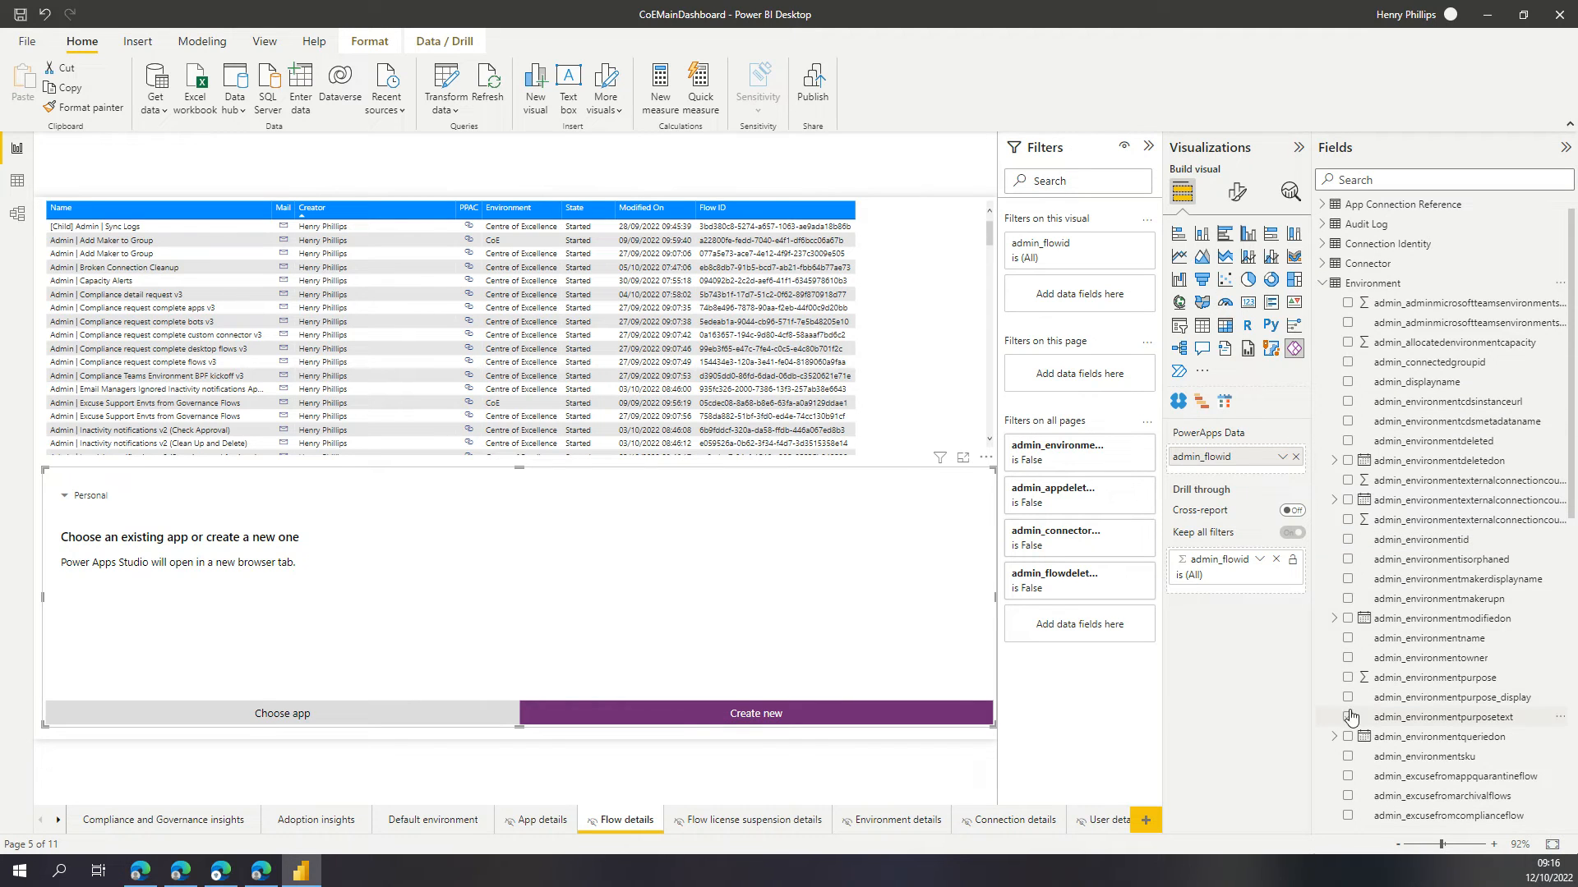
pyautogui.scroll(-1, 1352, 657)
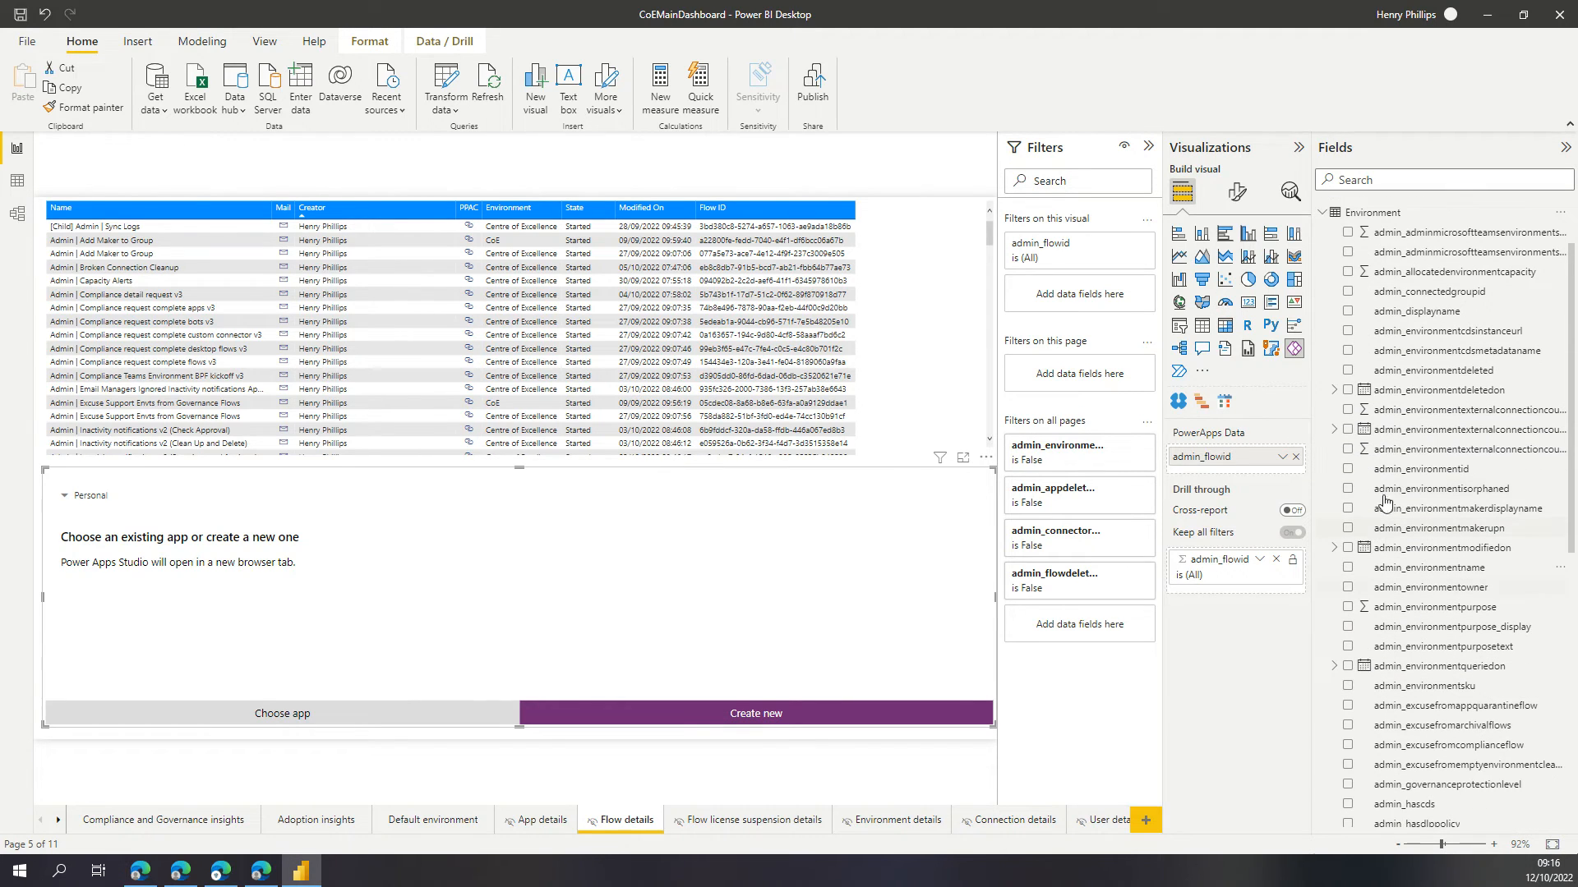
pyautogui.click(1347, 469)
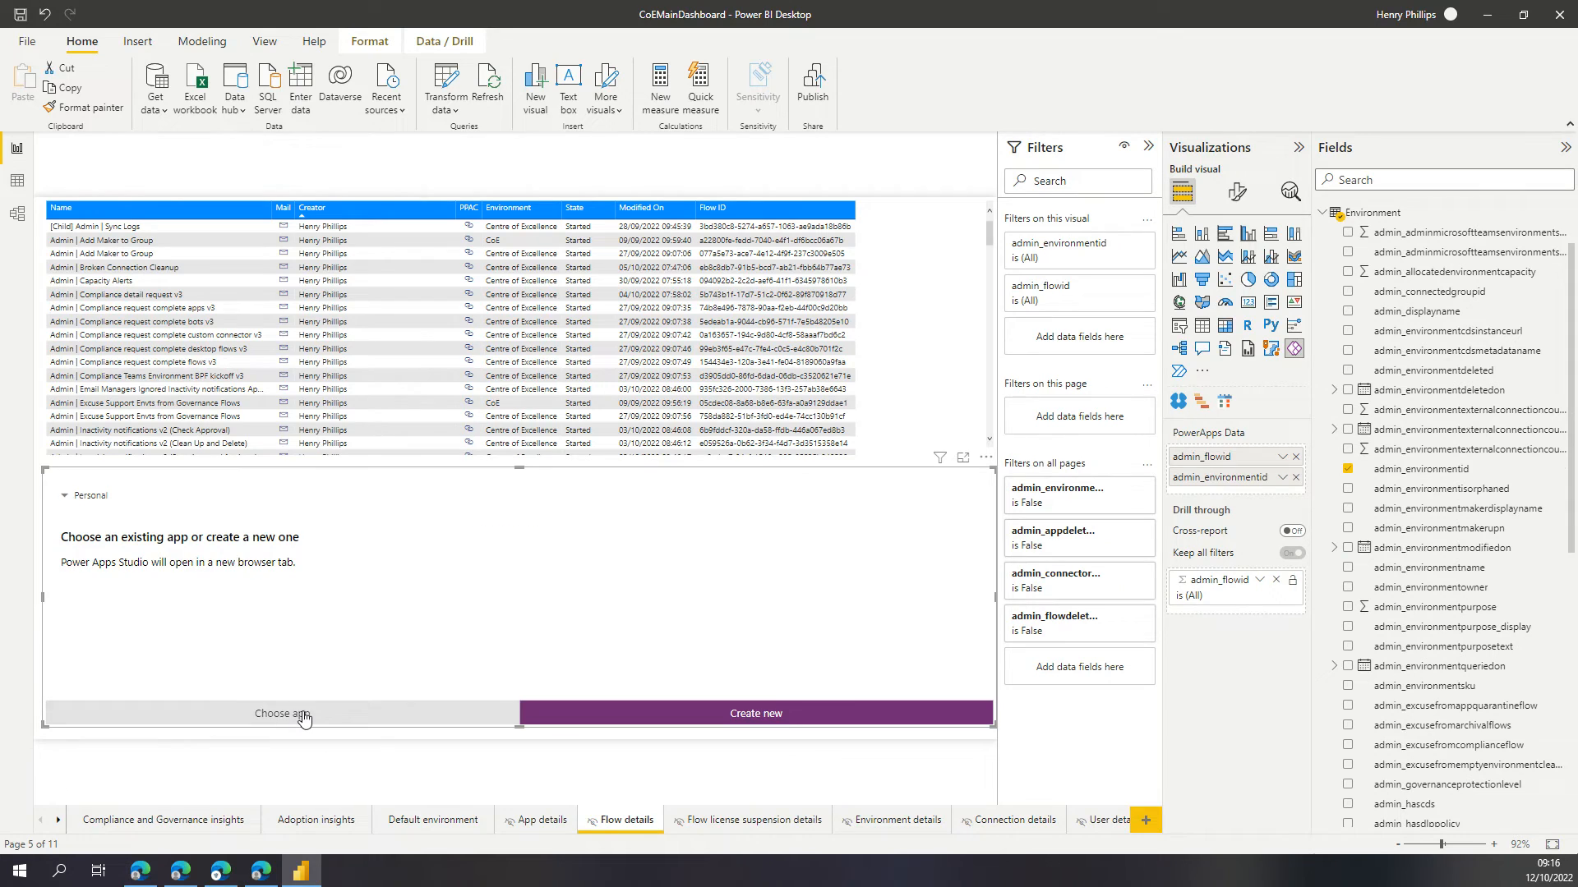
# Choose the existing Admin - Access this Flow from the Centre of Excellence environment and add it to the visual.
pyautogui.click(303, 718)
pyautogui.click(91, 495)
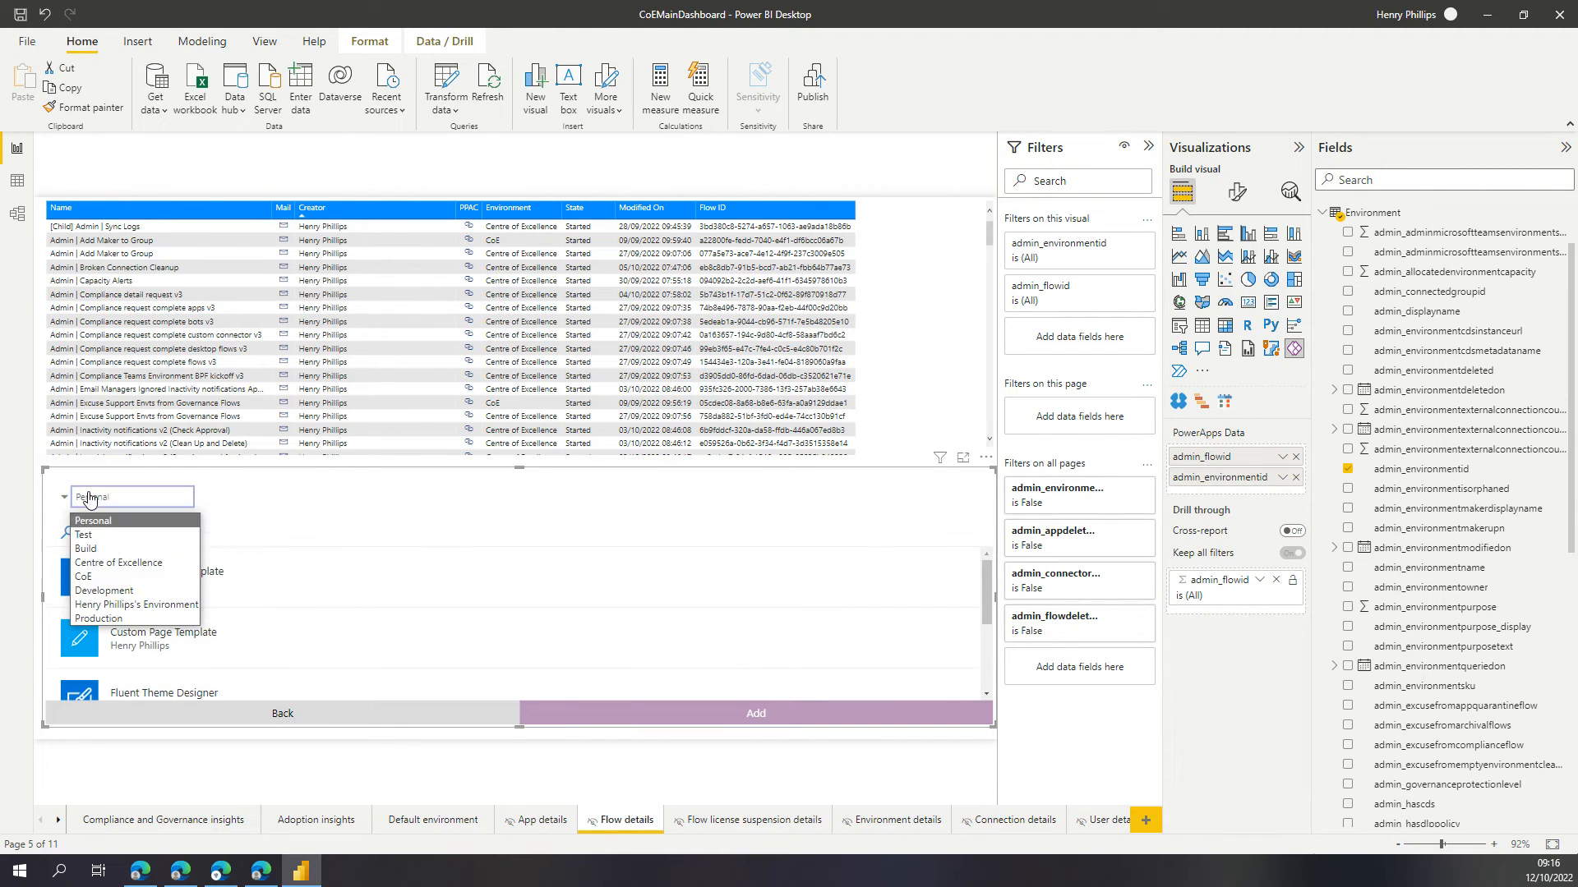
pyautogui.click(115, 553)
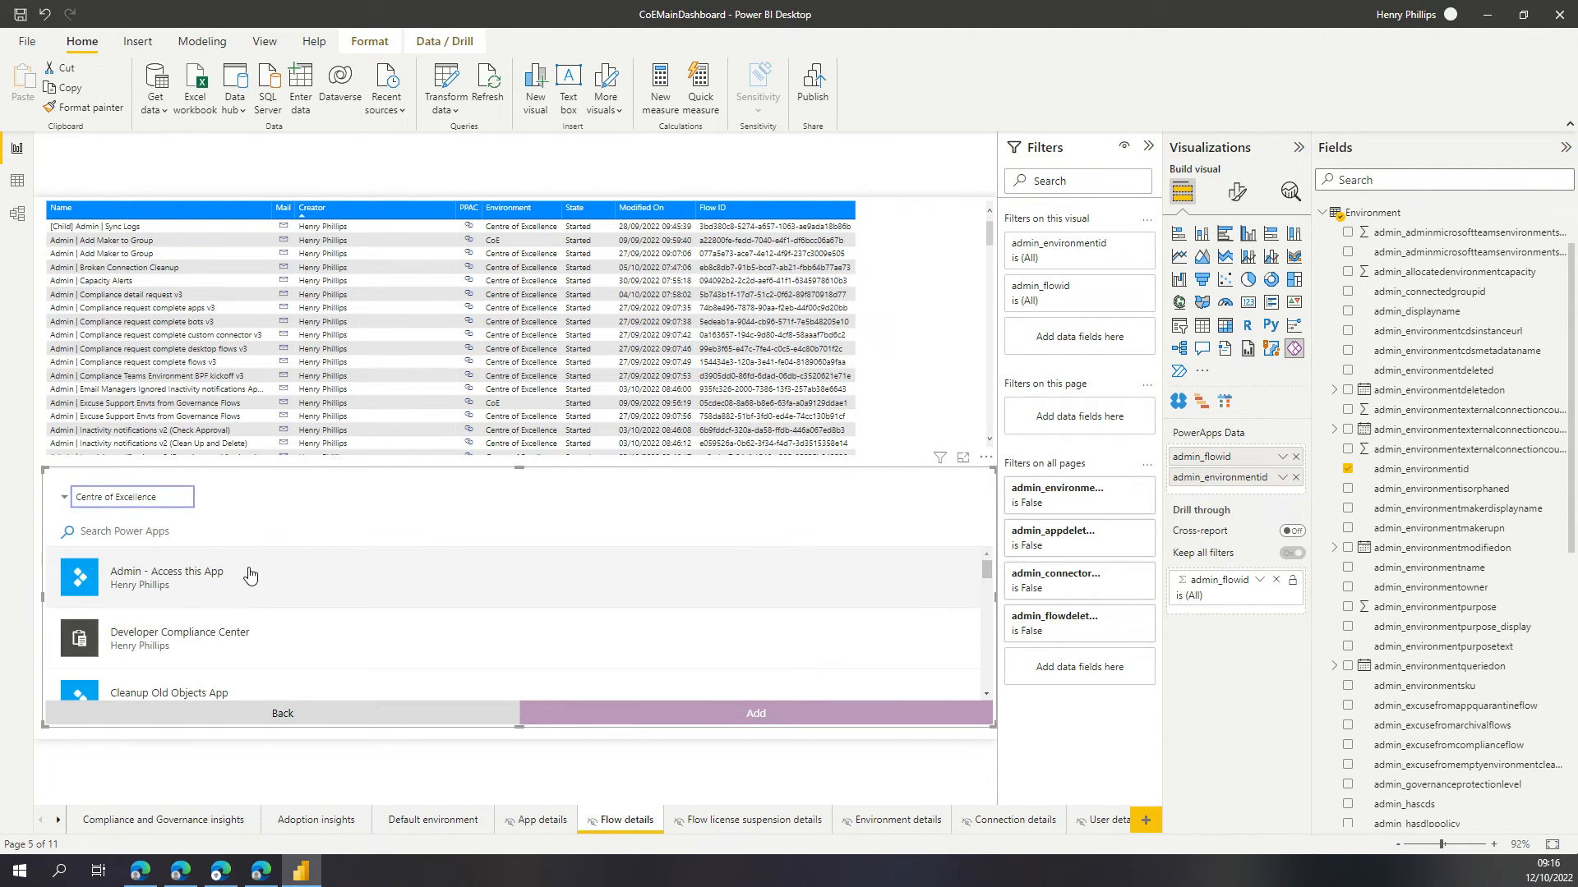
pyautogui.scroll(-10, 257, 639)
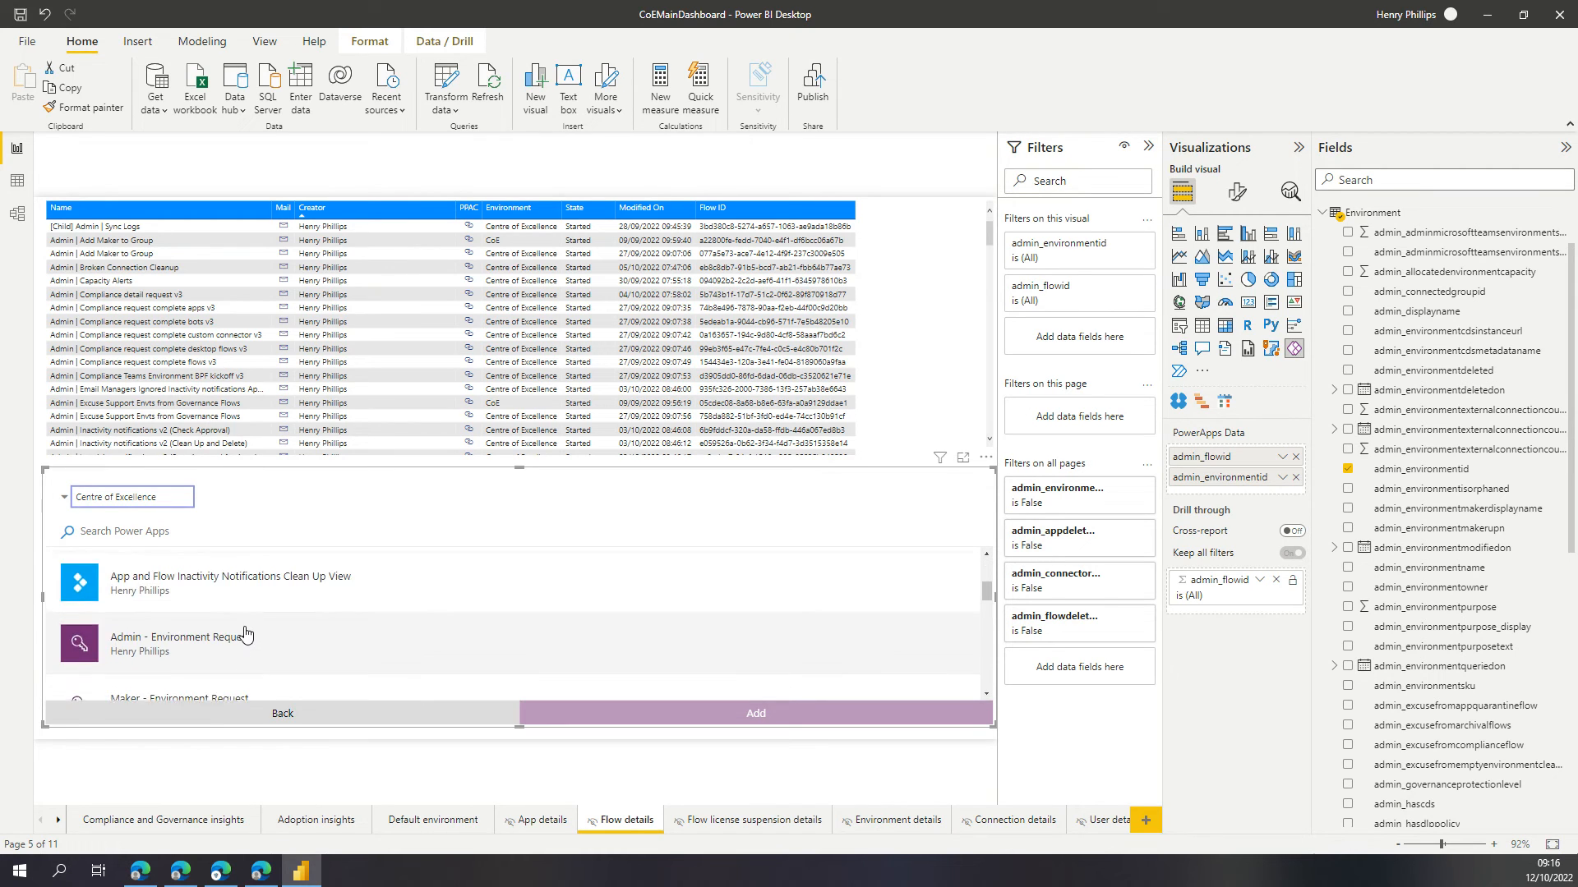
pyautogui.scroll(-6, 226, 629)
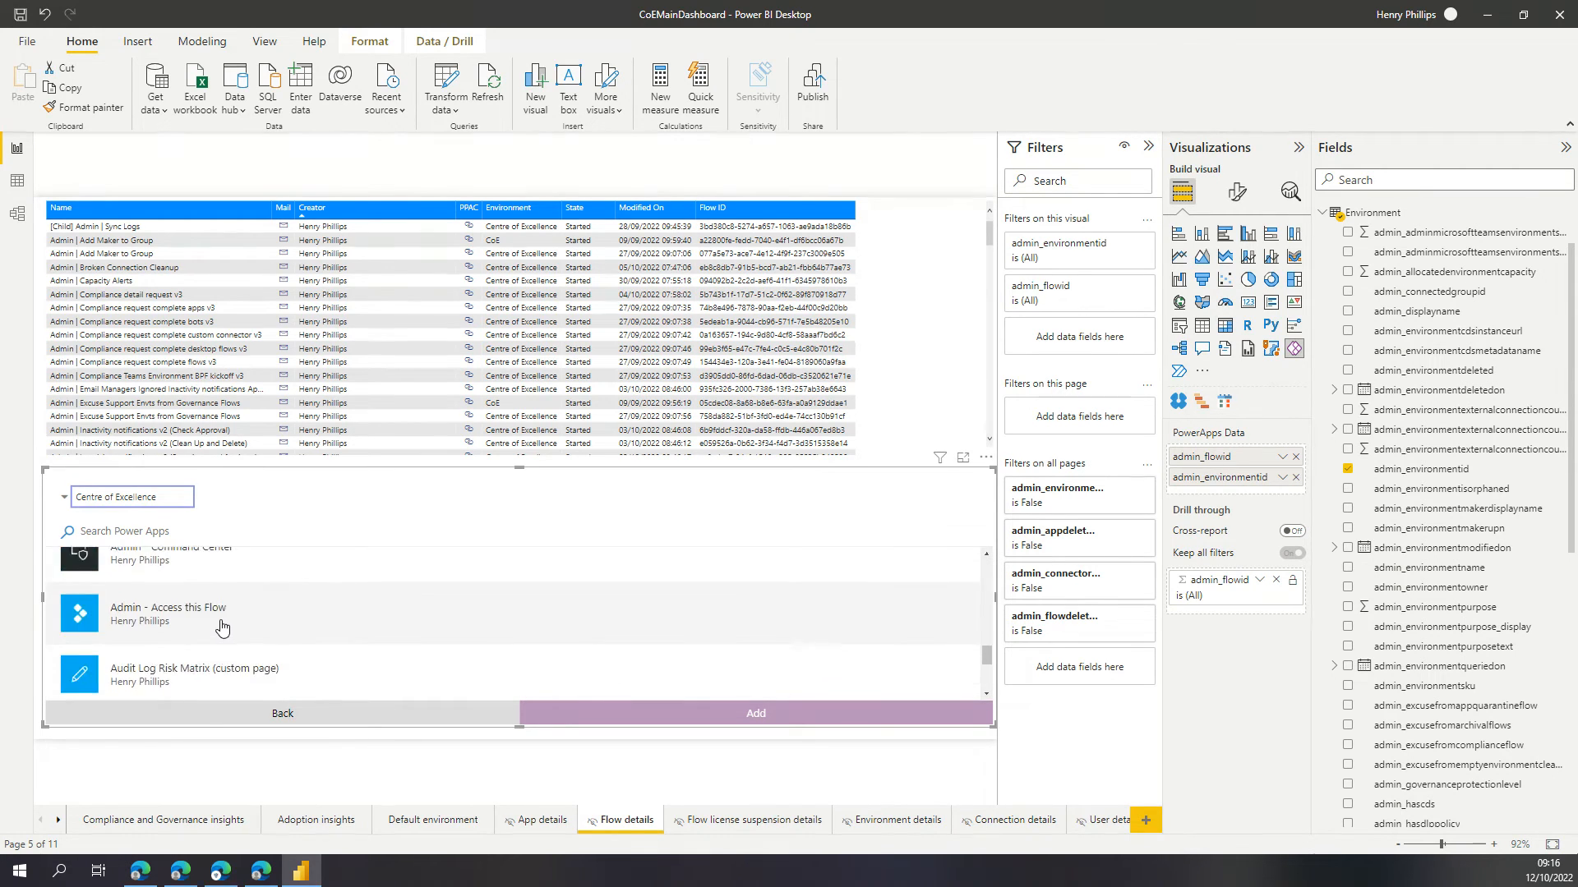
pyautogui.scroll(4, 210, 624)
pyautogui.click(204, 662)
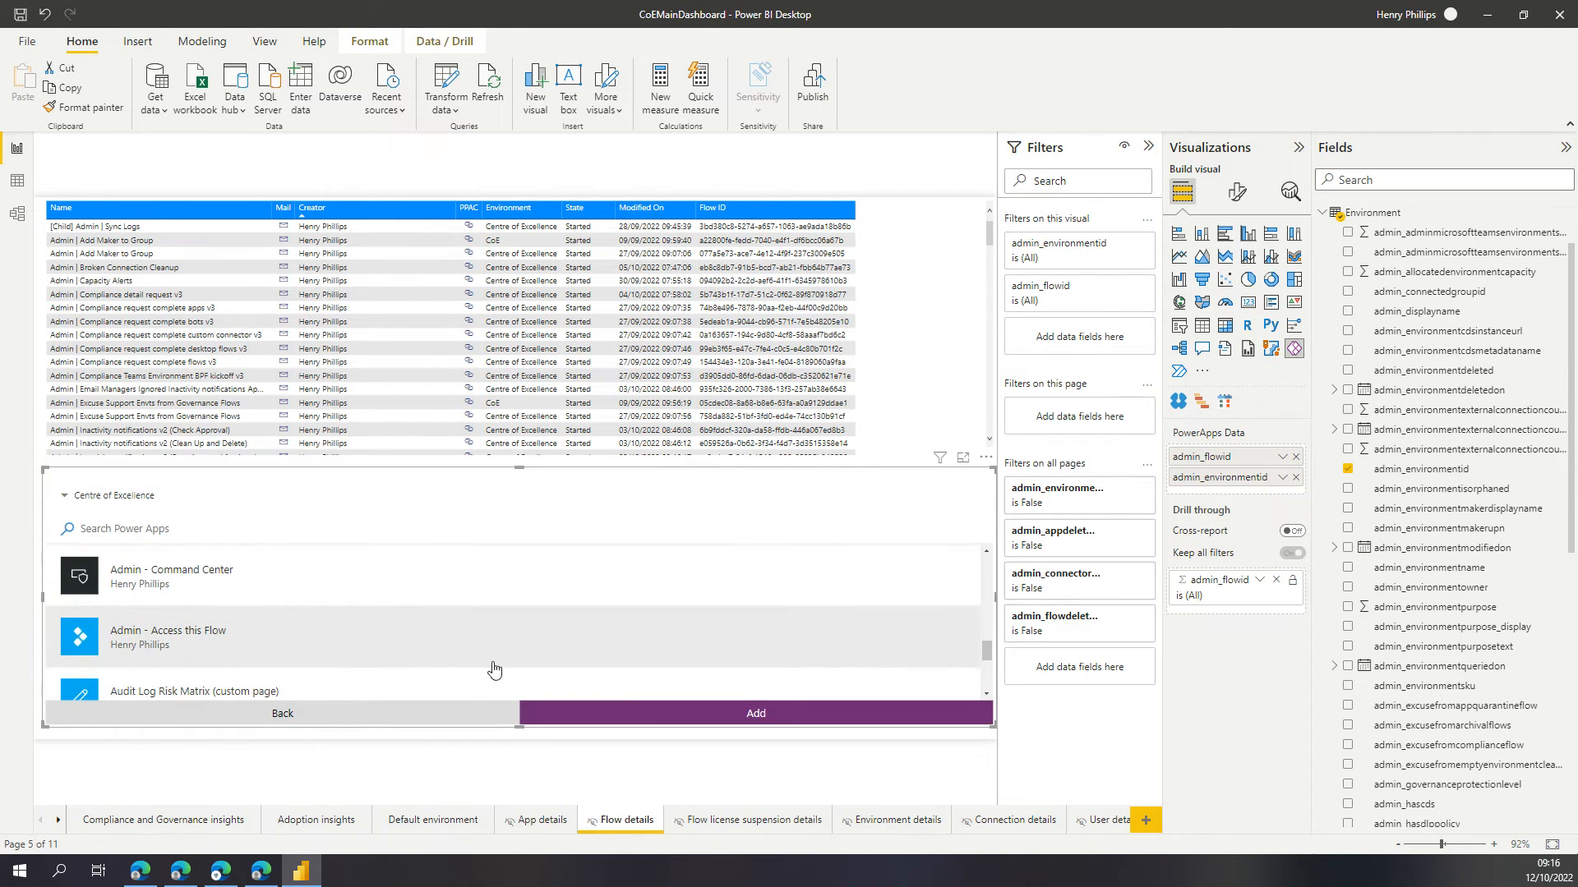
pyautogui.click(704, 721)
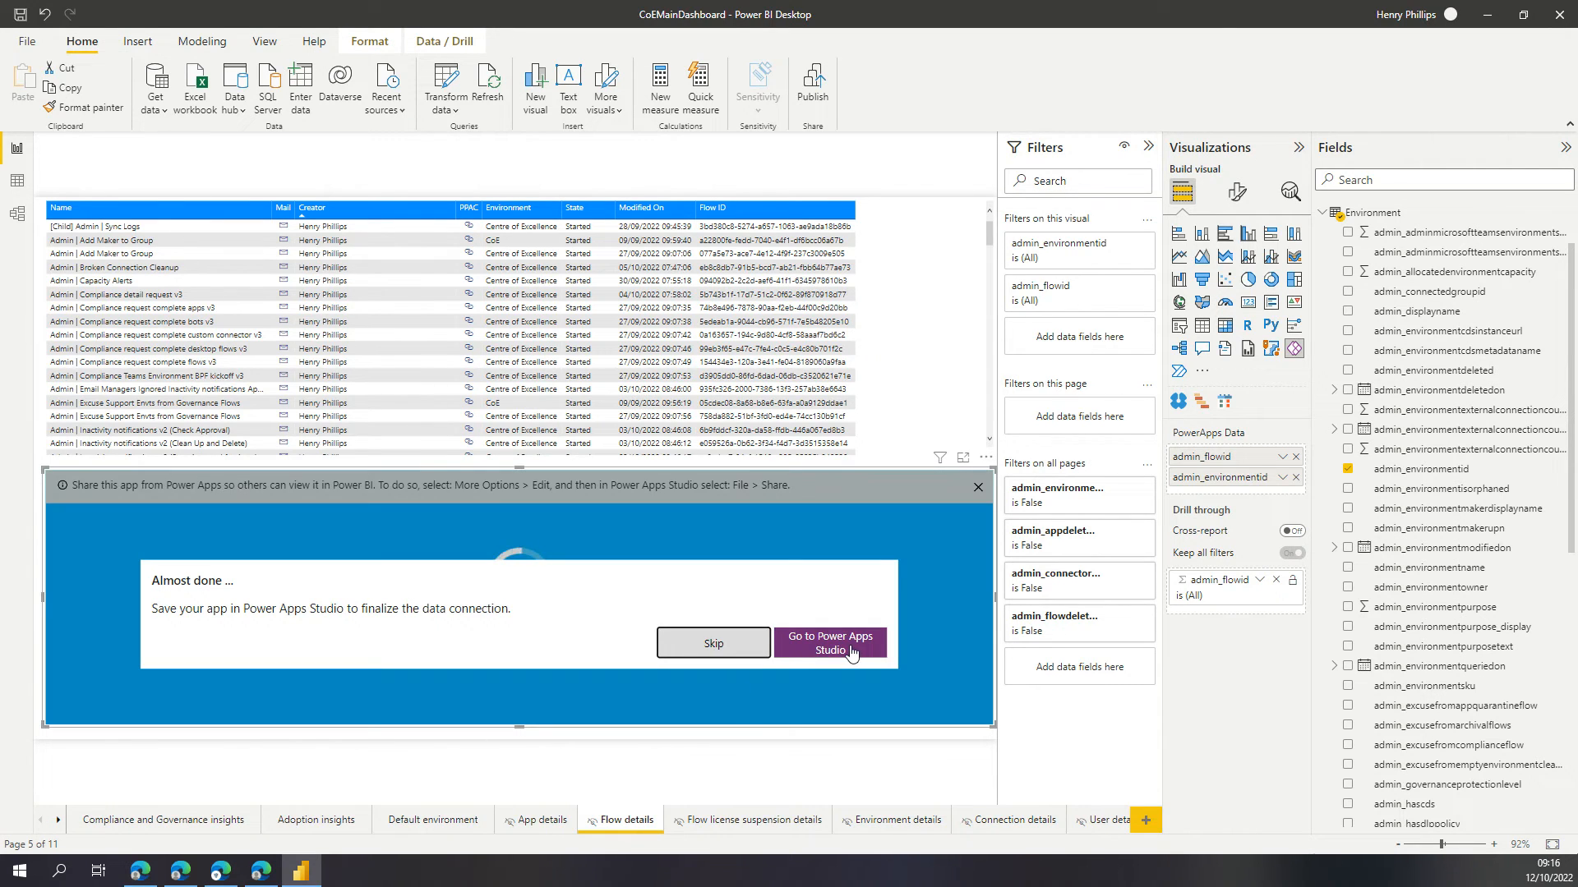
# Open Admin - Access this Flow in Power Apps Studio, approve the browser navigation and allow the app's connection permissions.
pyautogui.click(851, 653)
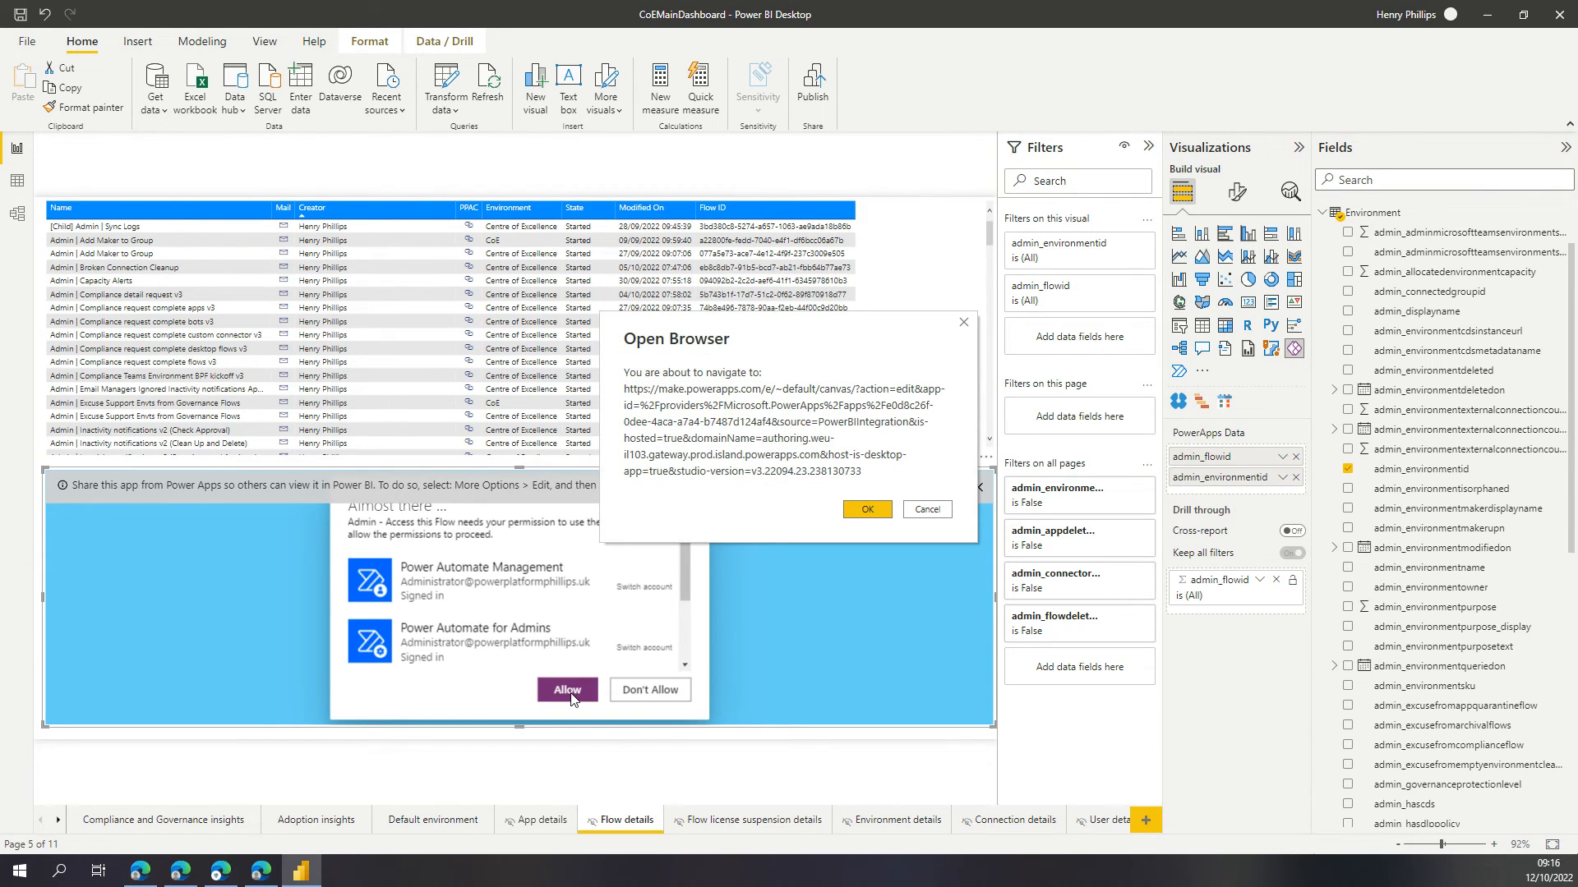
pyautogui.click(871, 509)
pyautogui.click(546, 695)
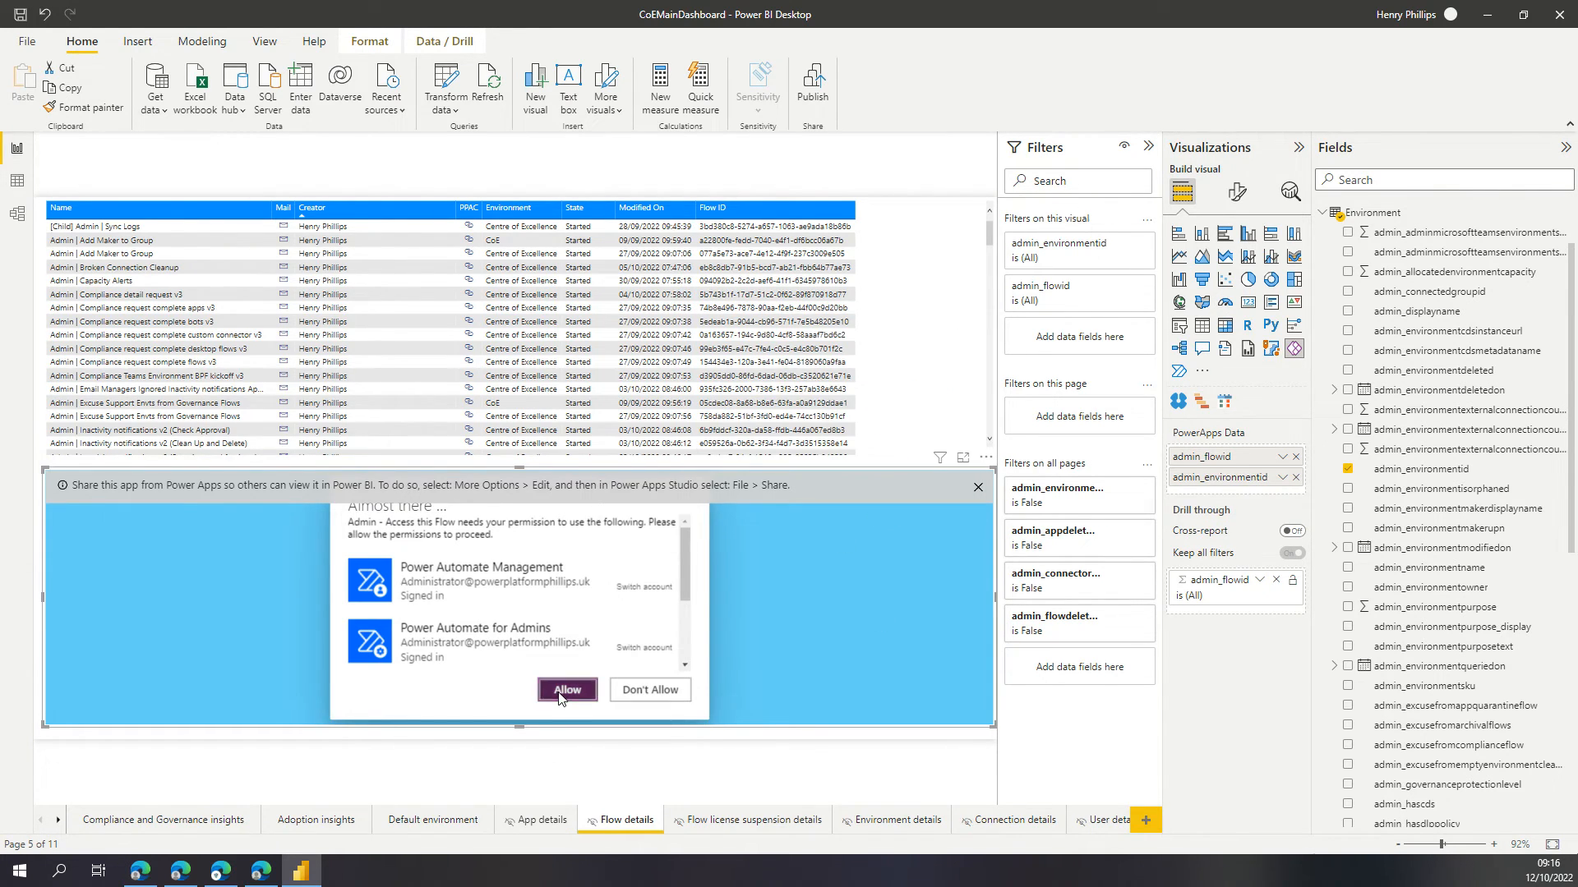
# Switch to Edge, close the earlier Power Apps tab and return to Power BI Desktop.
pyautogui.click(220, 871)
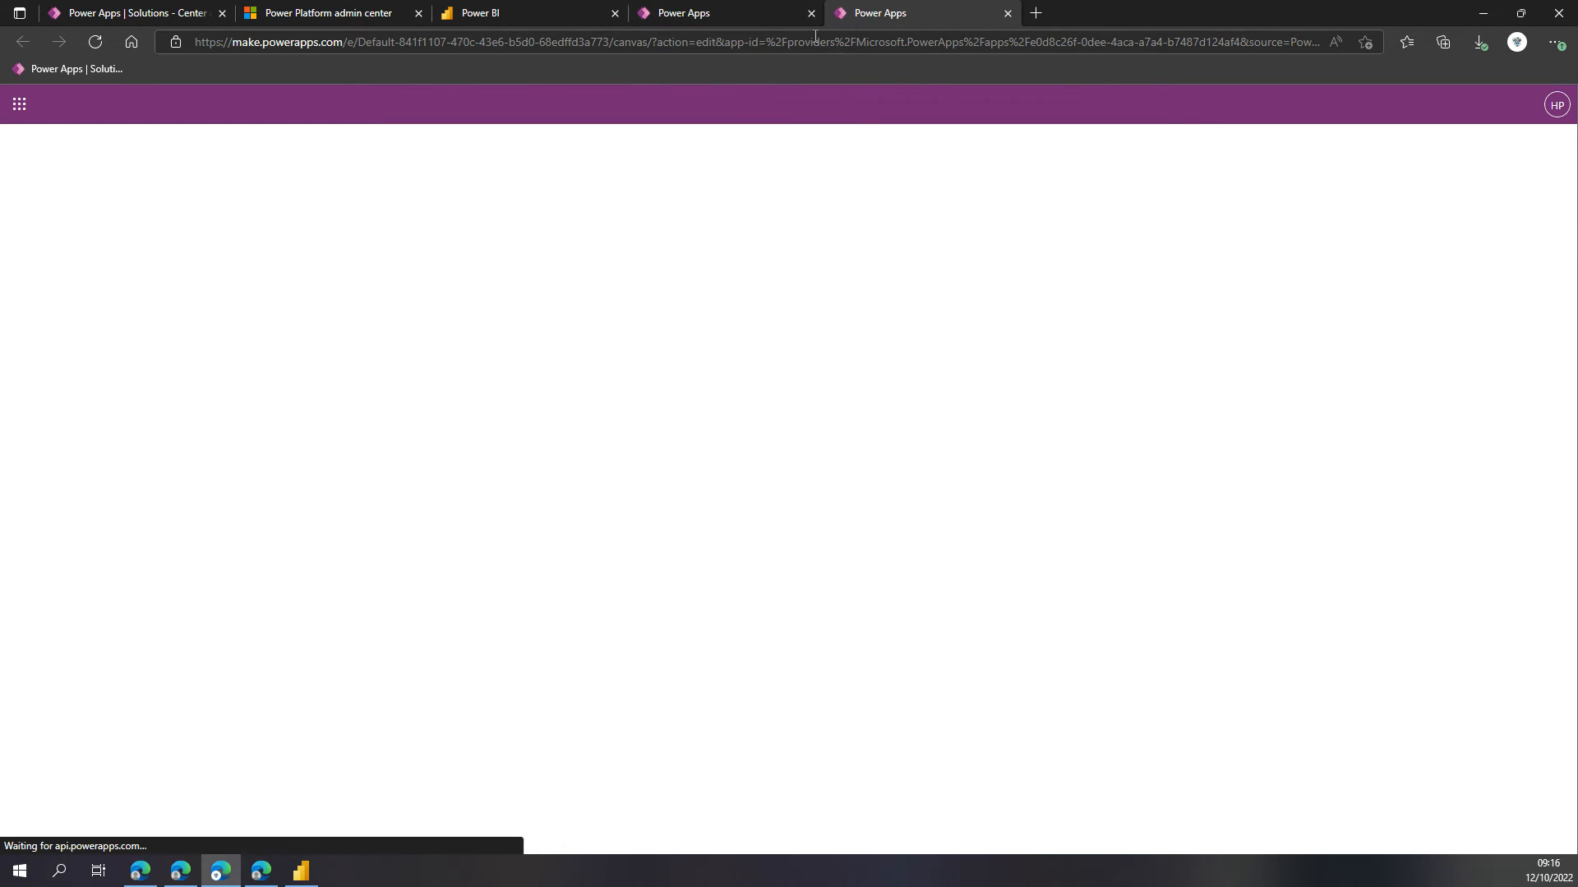
pyautogui.click(811, 13)
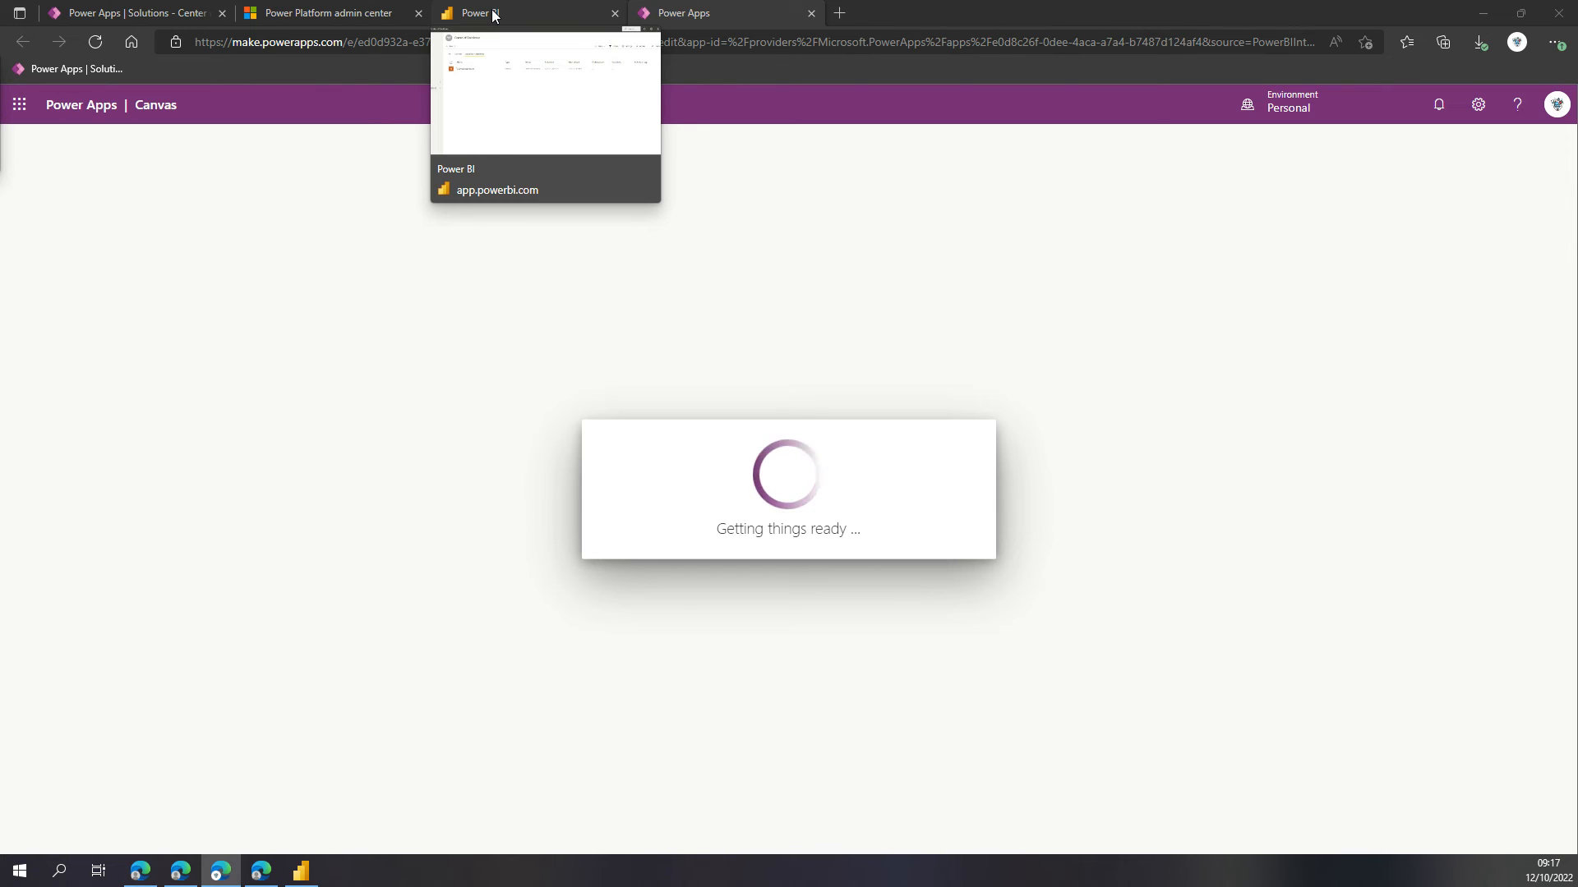
pyautogui.click(300, 871)
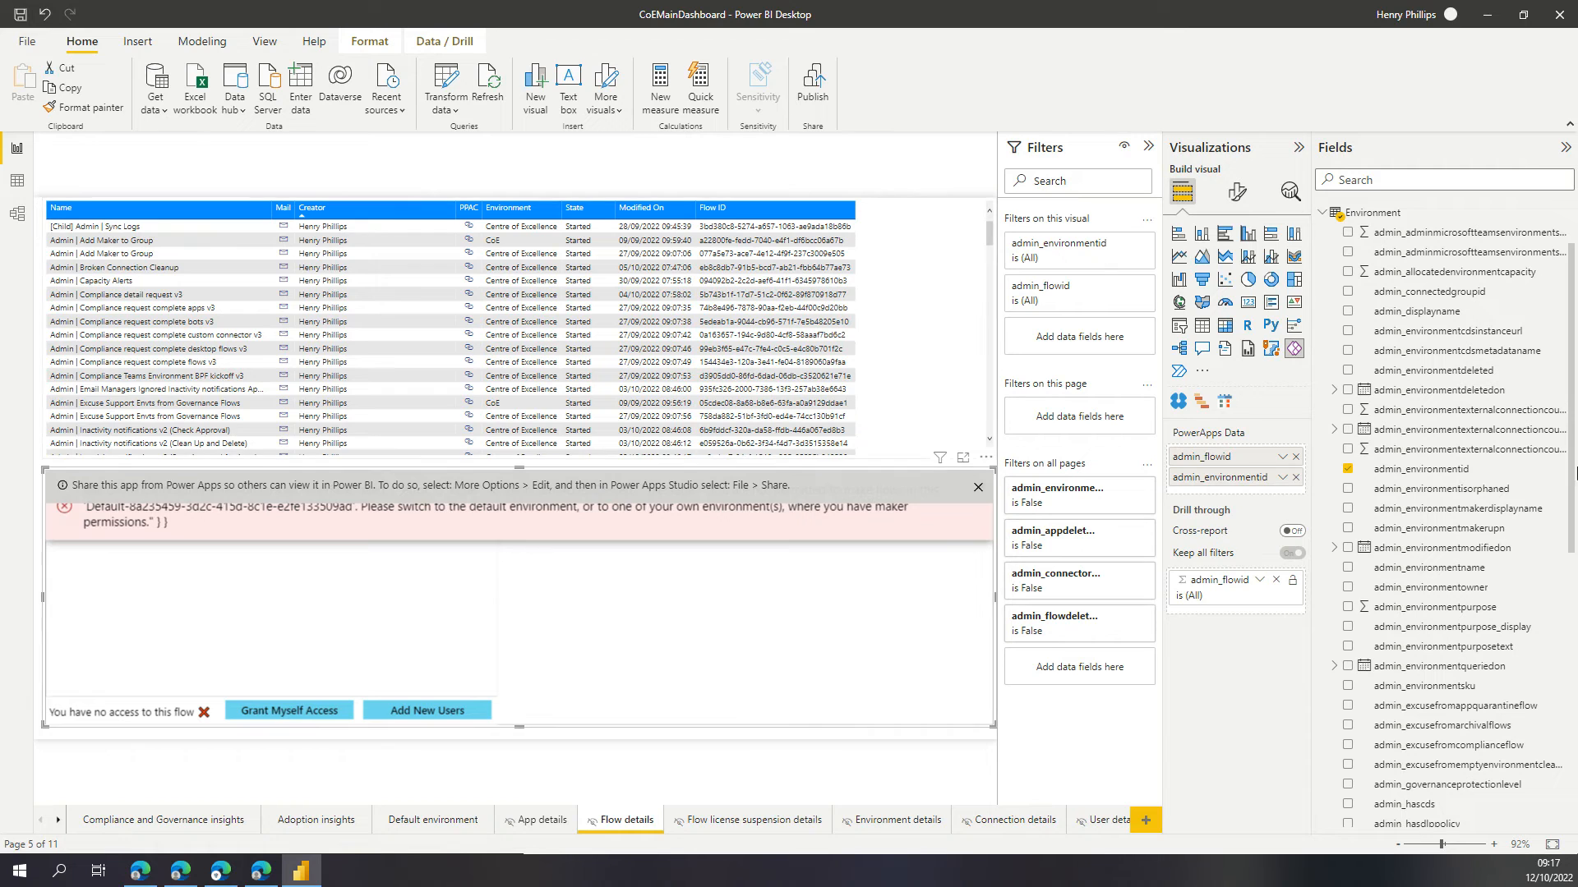
# Review the available fields, reselect the Power Apps visual on Flow details and examine its fields in the Environment table.
pyautogui.click(967, 744)
pyautogui.scroll(2, 1452, 514)
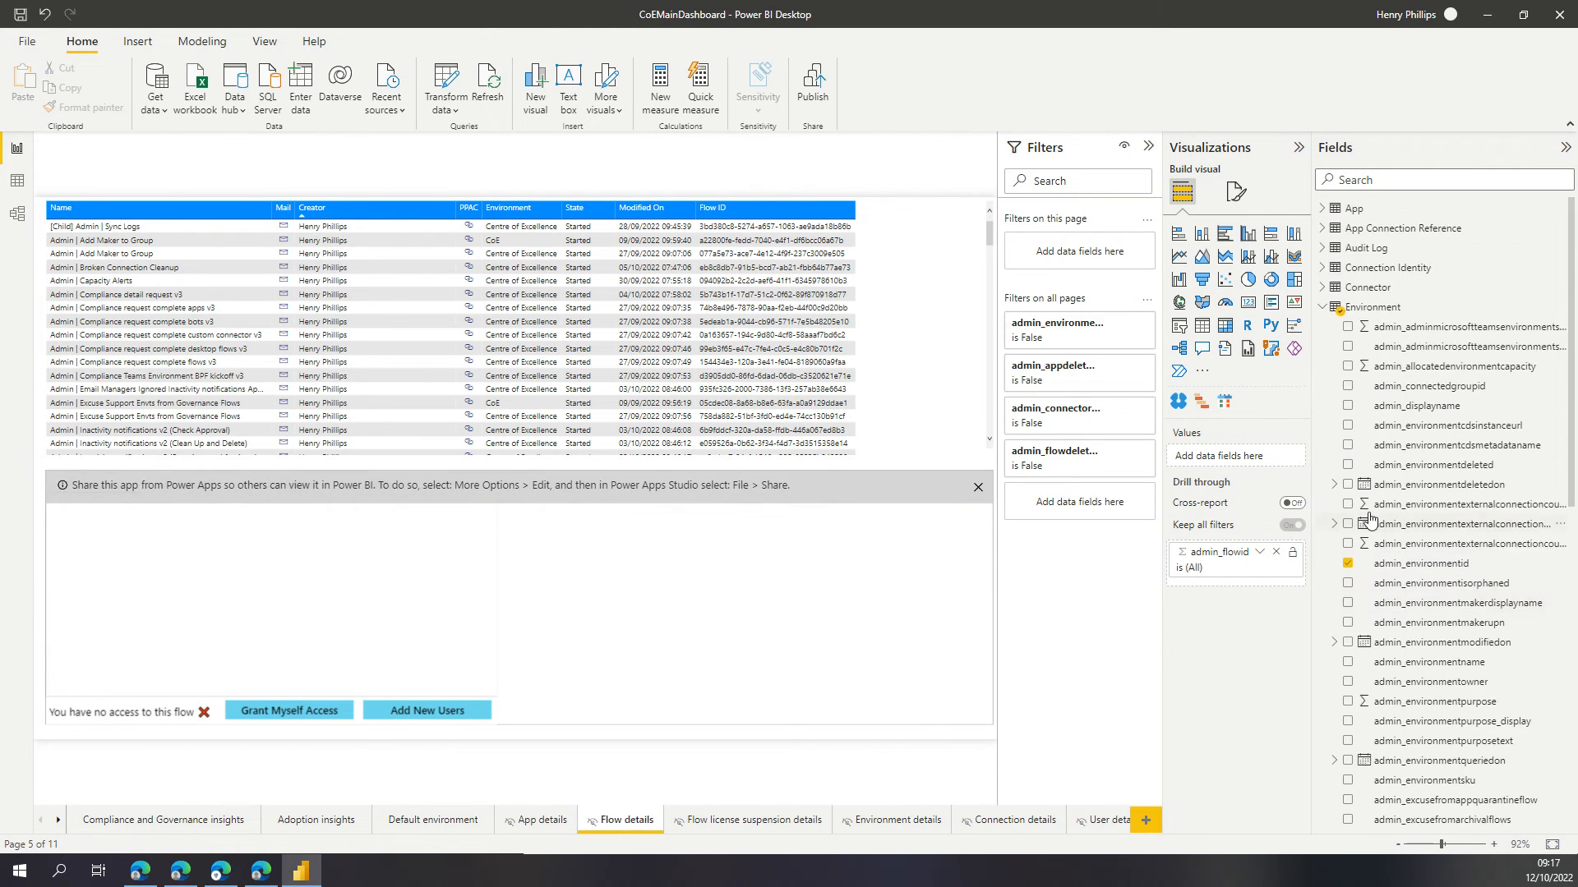
pyautogui.scroll(-10, 1430, 394)
pyautogui.scroll(10, 1421, 456)
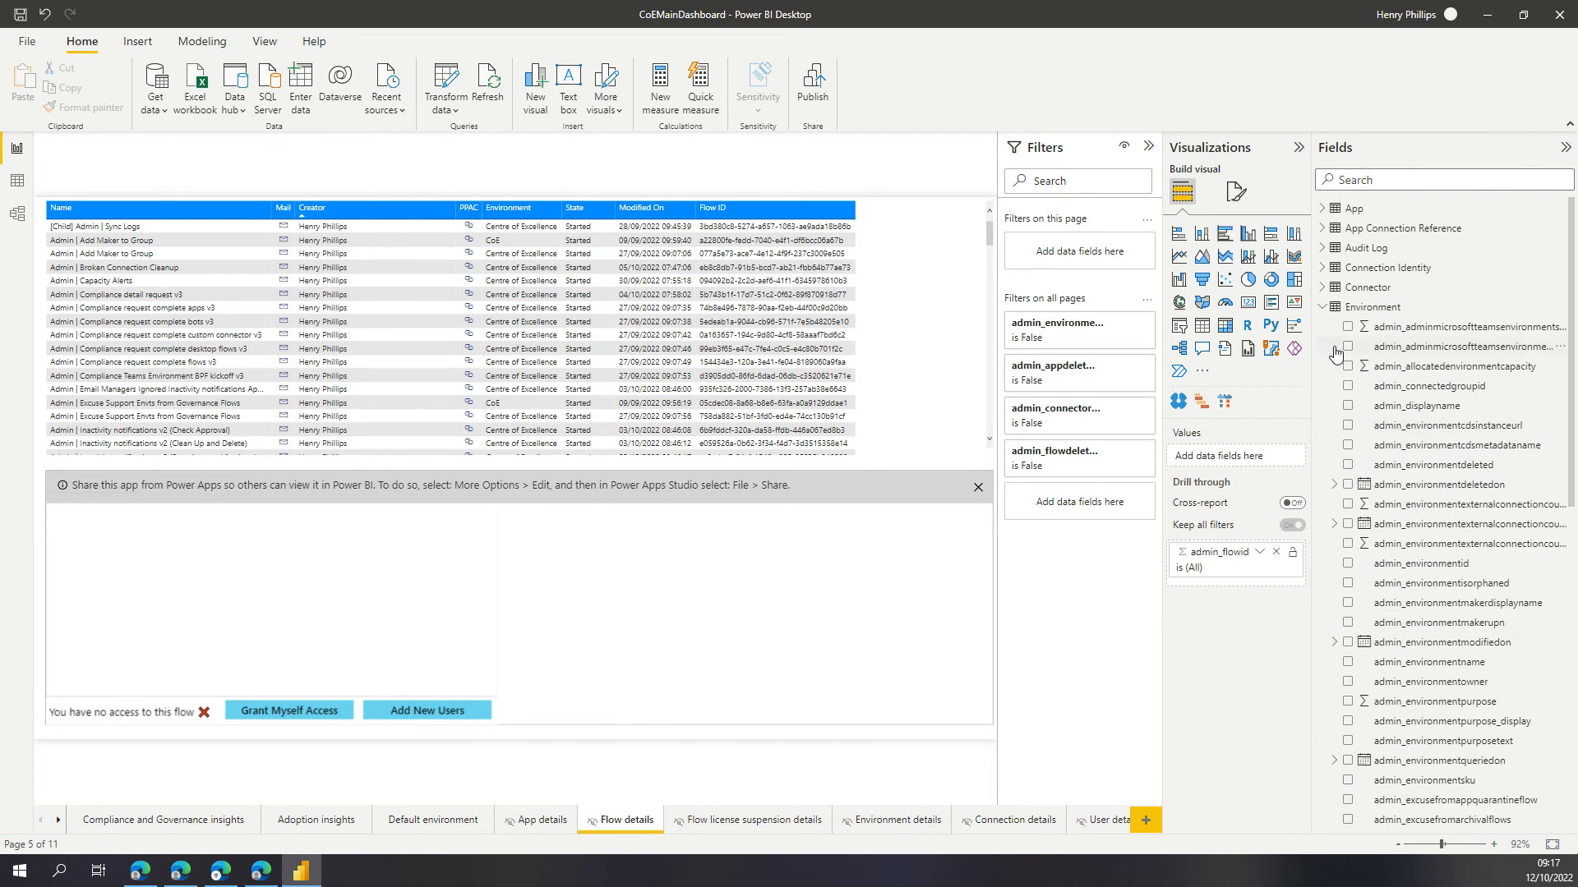
pyautogui.click(1323, 308)
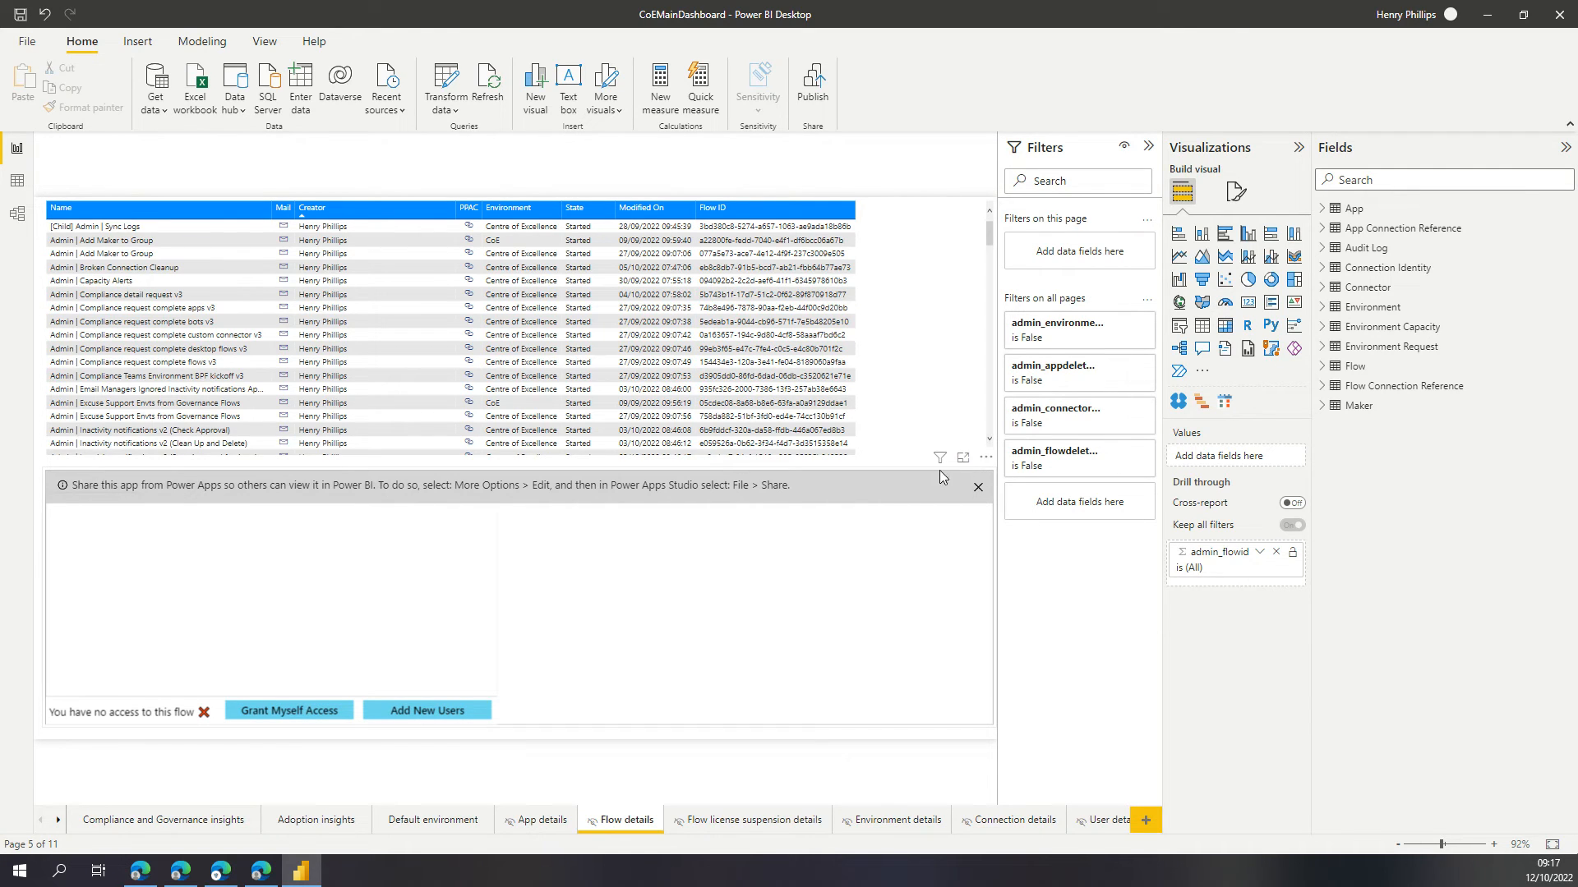
pyautogui.moveTo(939, 459)
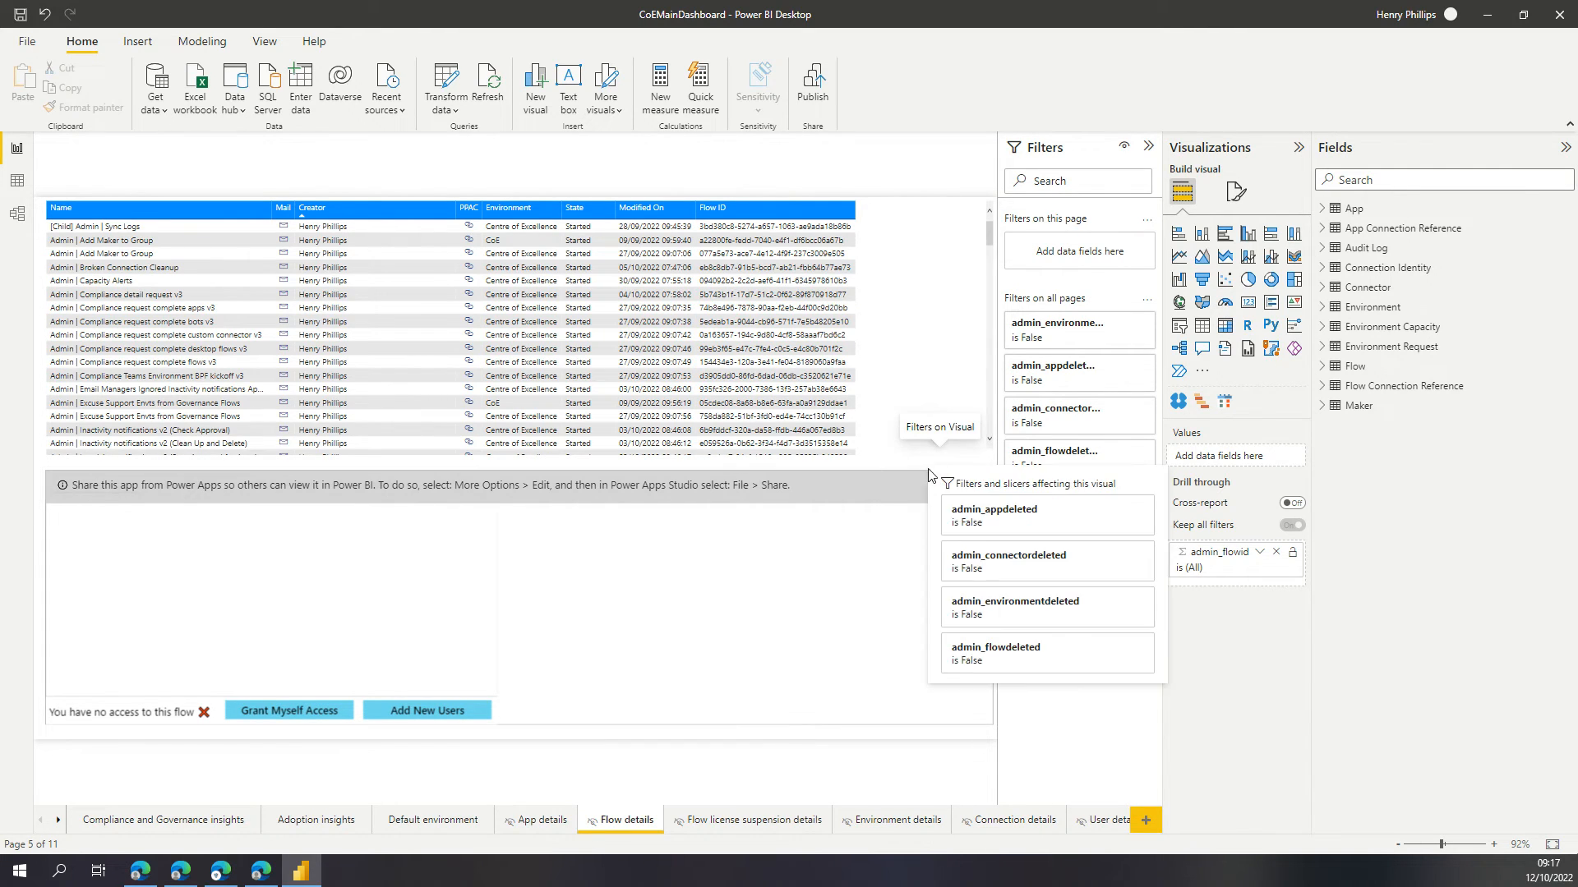
pyautogui.click(886, 472)
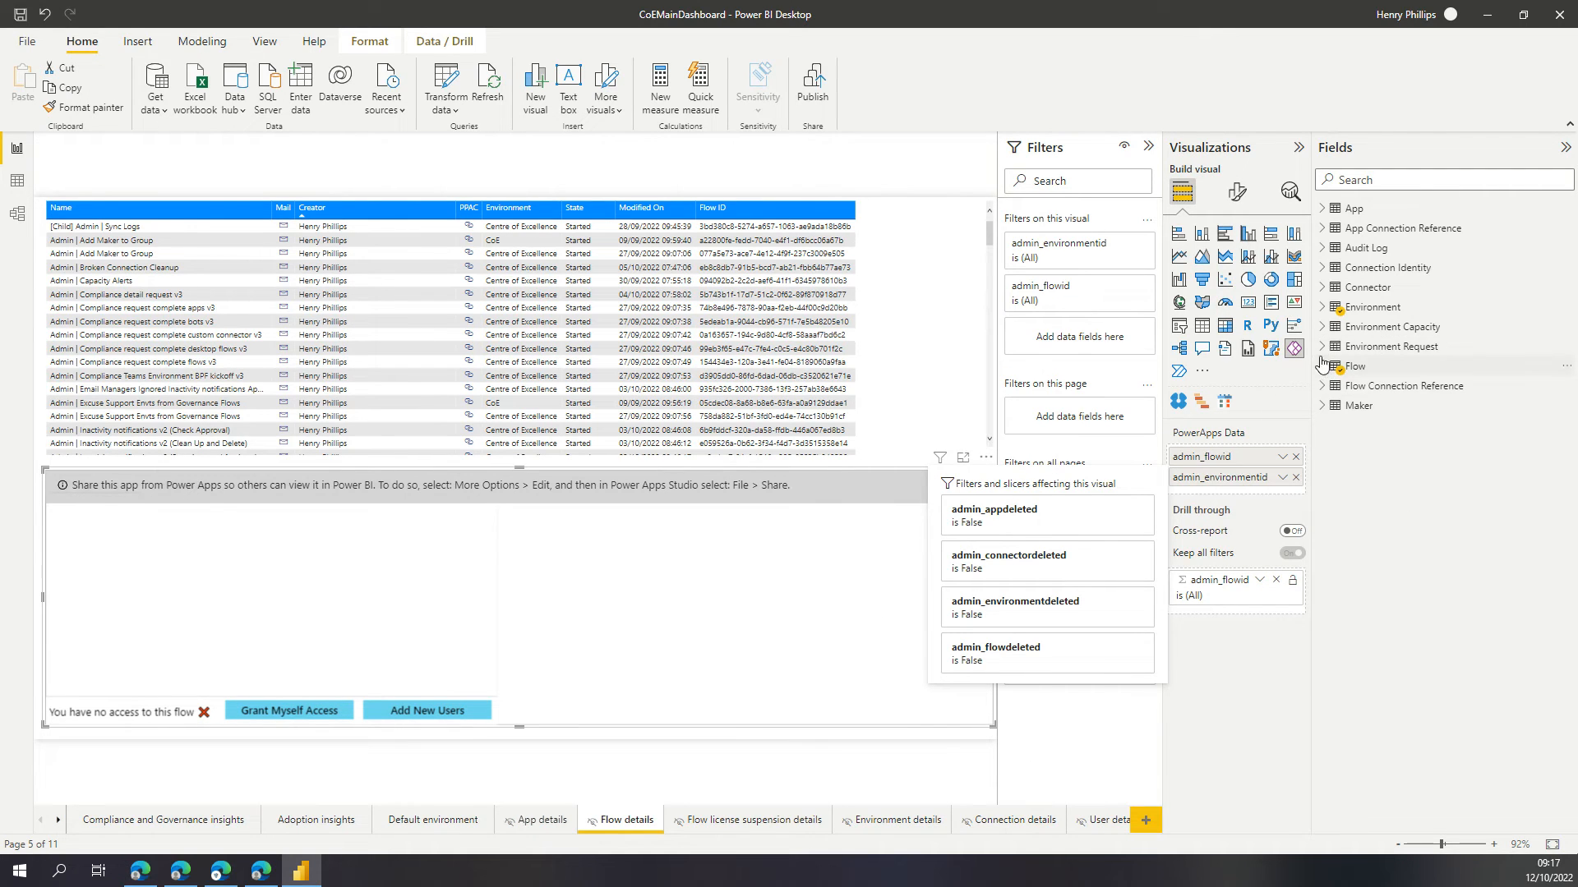
pyautogui.click(1323, 308)
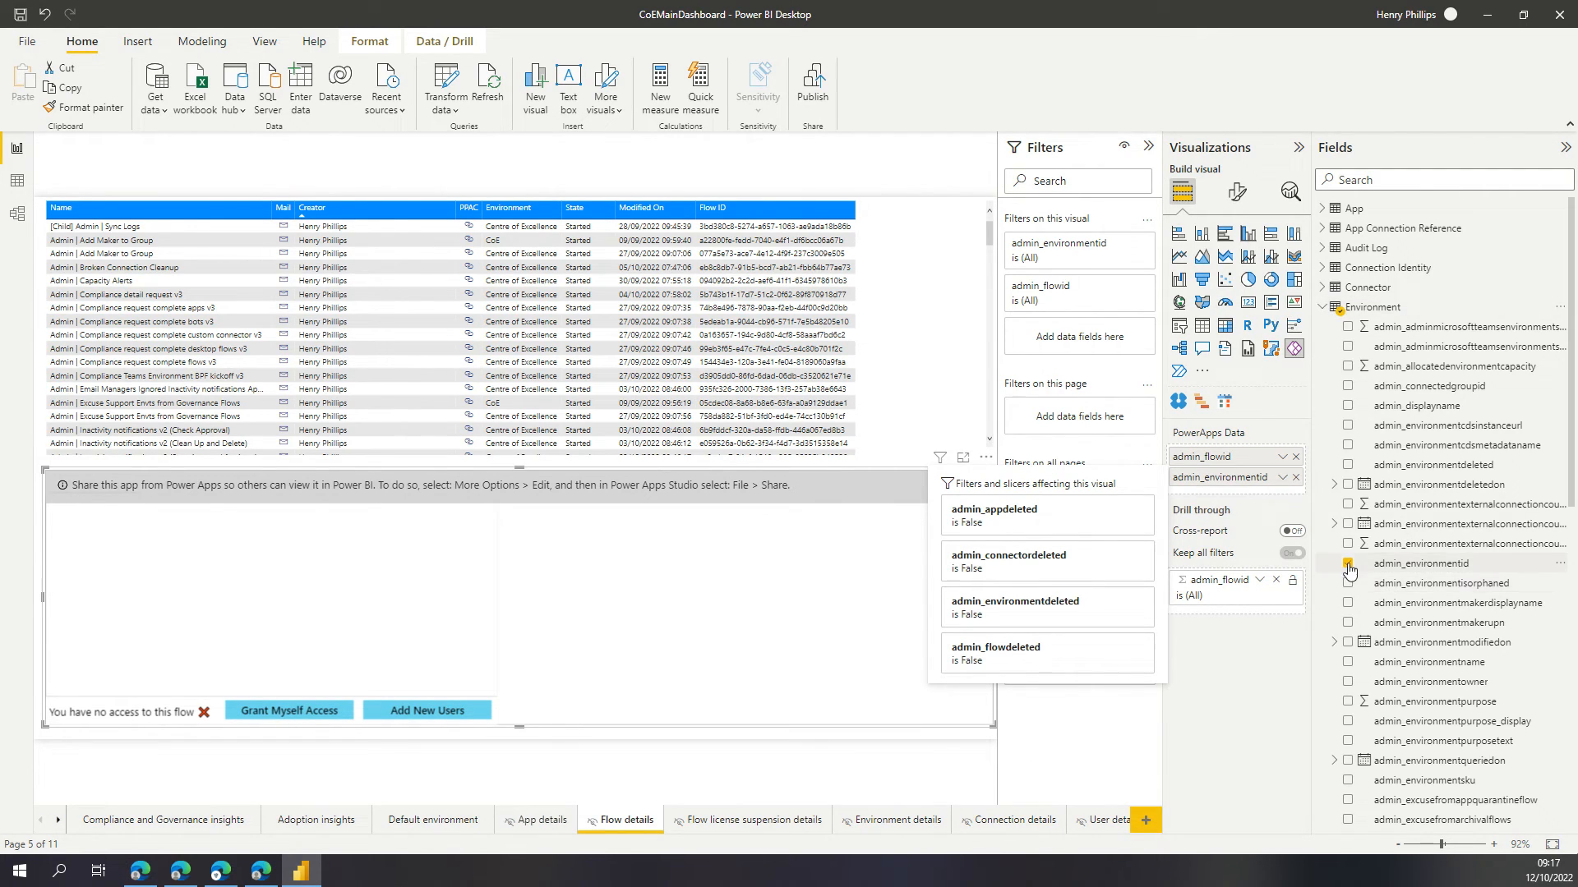
# Replace admin_environmentid with admin_flowenvironment from the Flow table in the Power Apps visual's data on Flow details.
pyautogui.click(1348, 565)
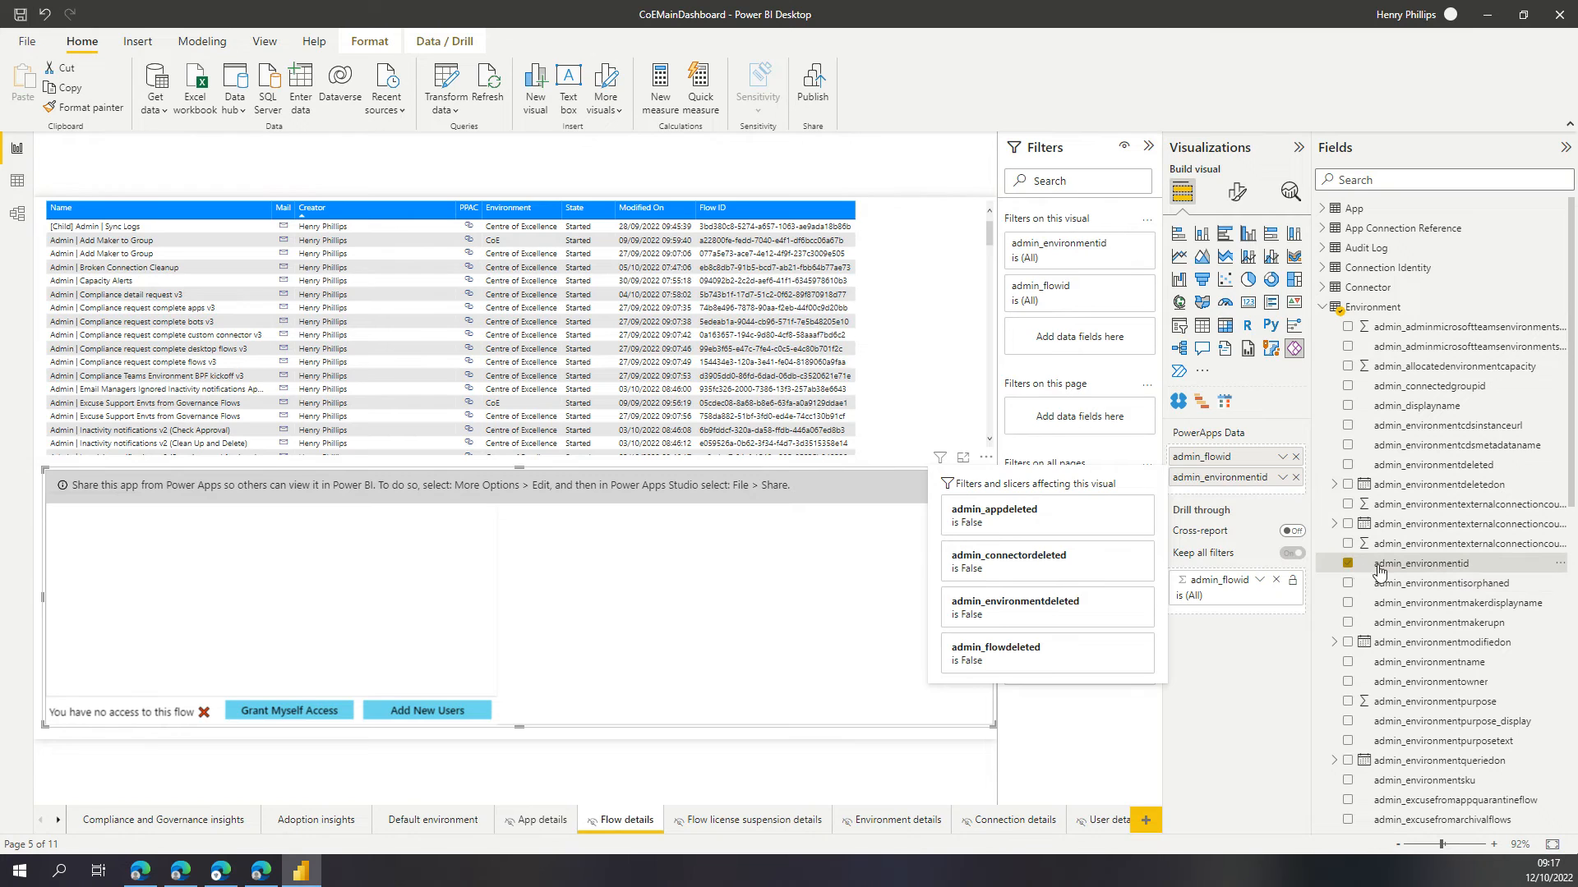
pyautogui.click(1322, 308)
pyautogui.click(1323, 371)
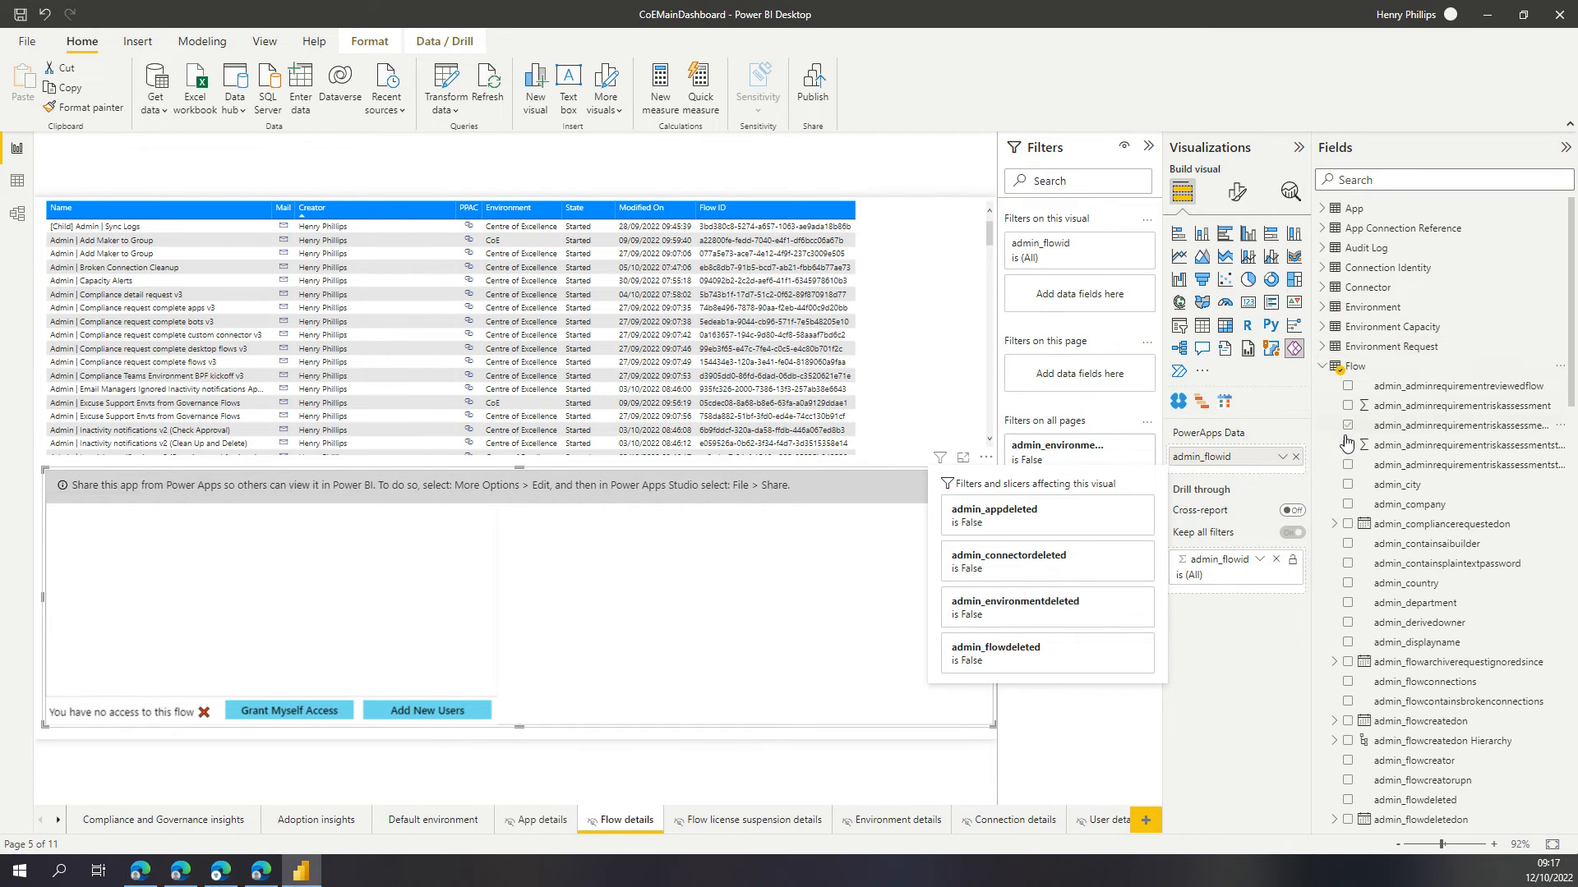
pyautogui.scroll(-3, 1364, 674)
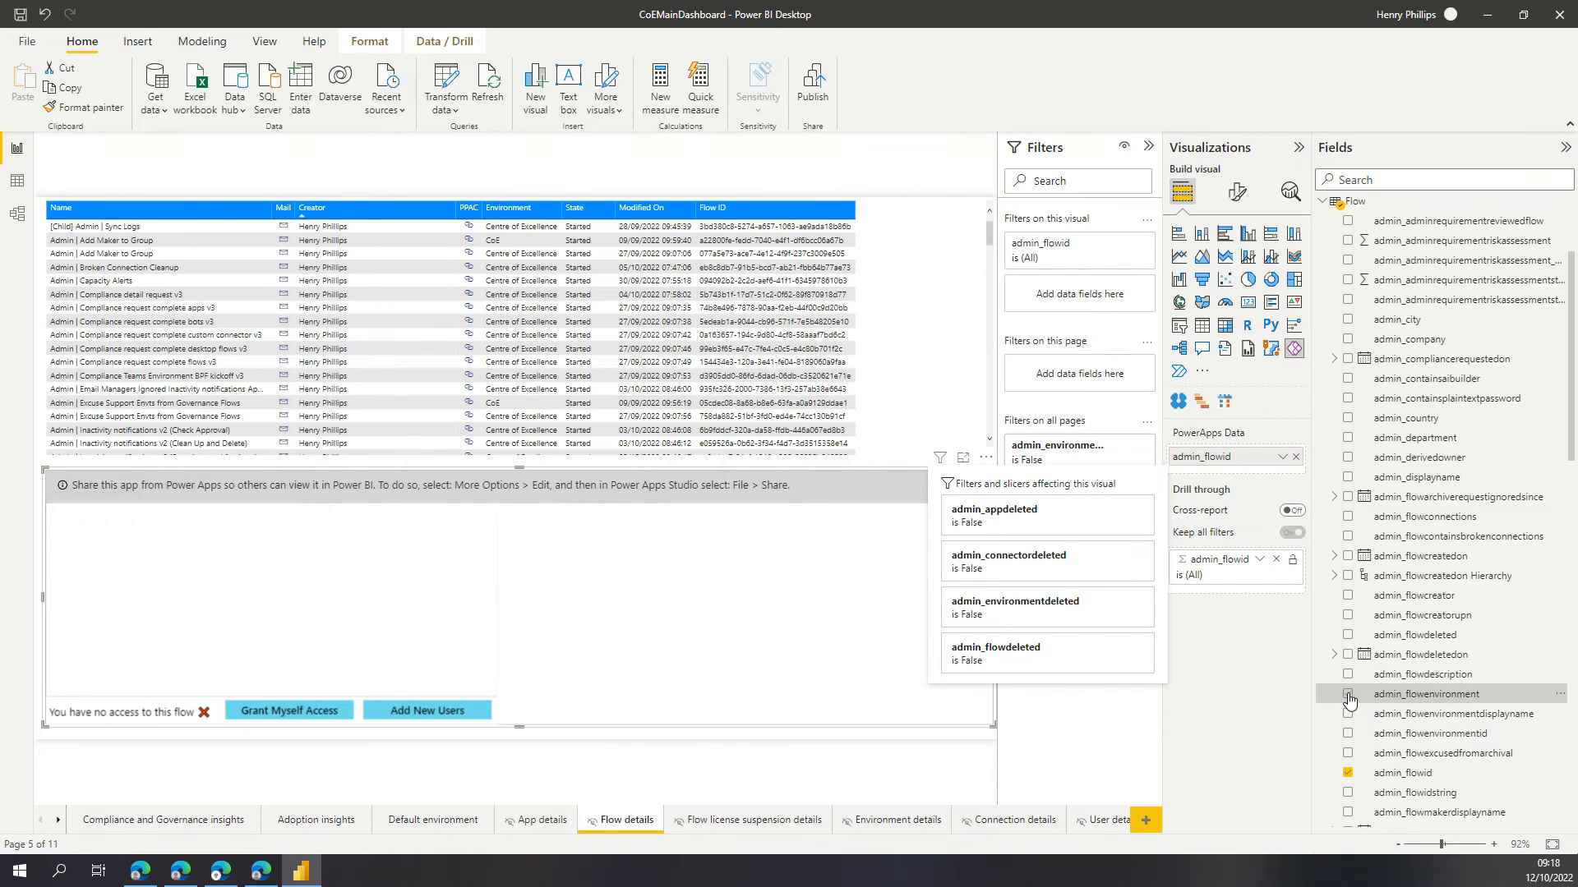
pyautogui.click(1348, 694)
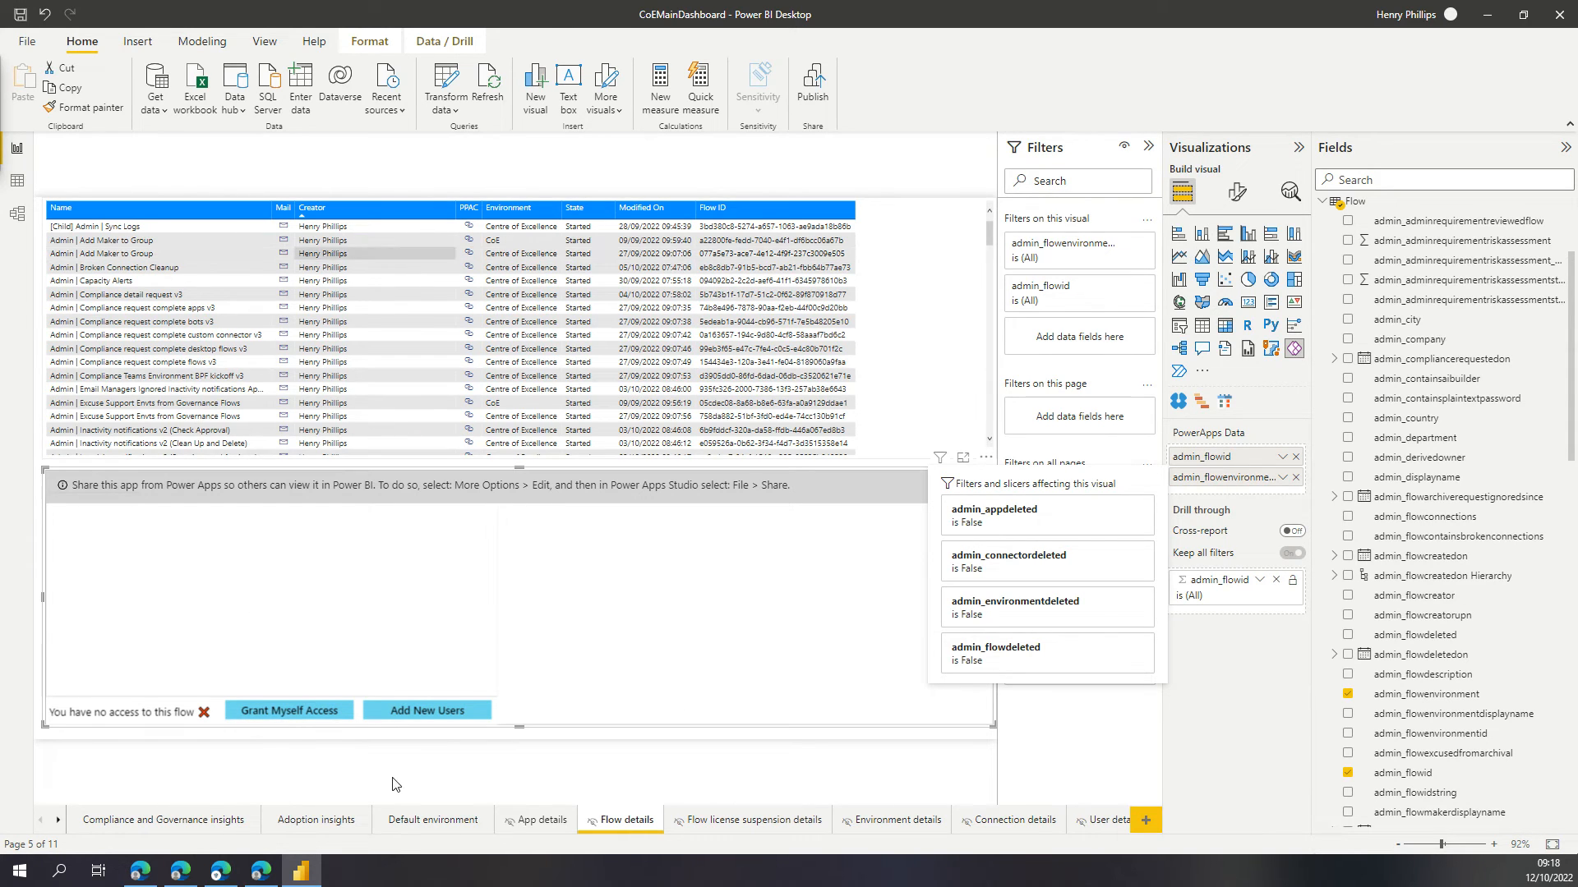
# Switch to Edge, skip the Power Apps Studio welcome, save Admin - Access this Flow and return to Power BI Desktop.
pyautogui.click(281, 842)
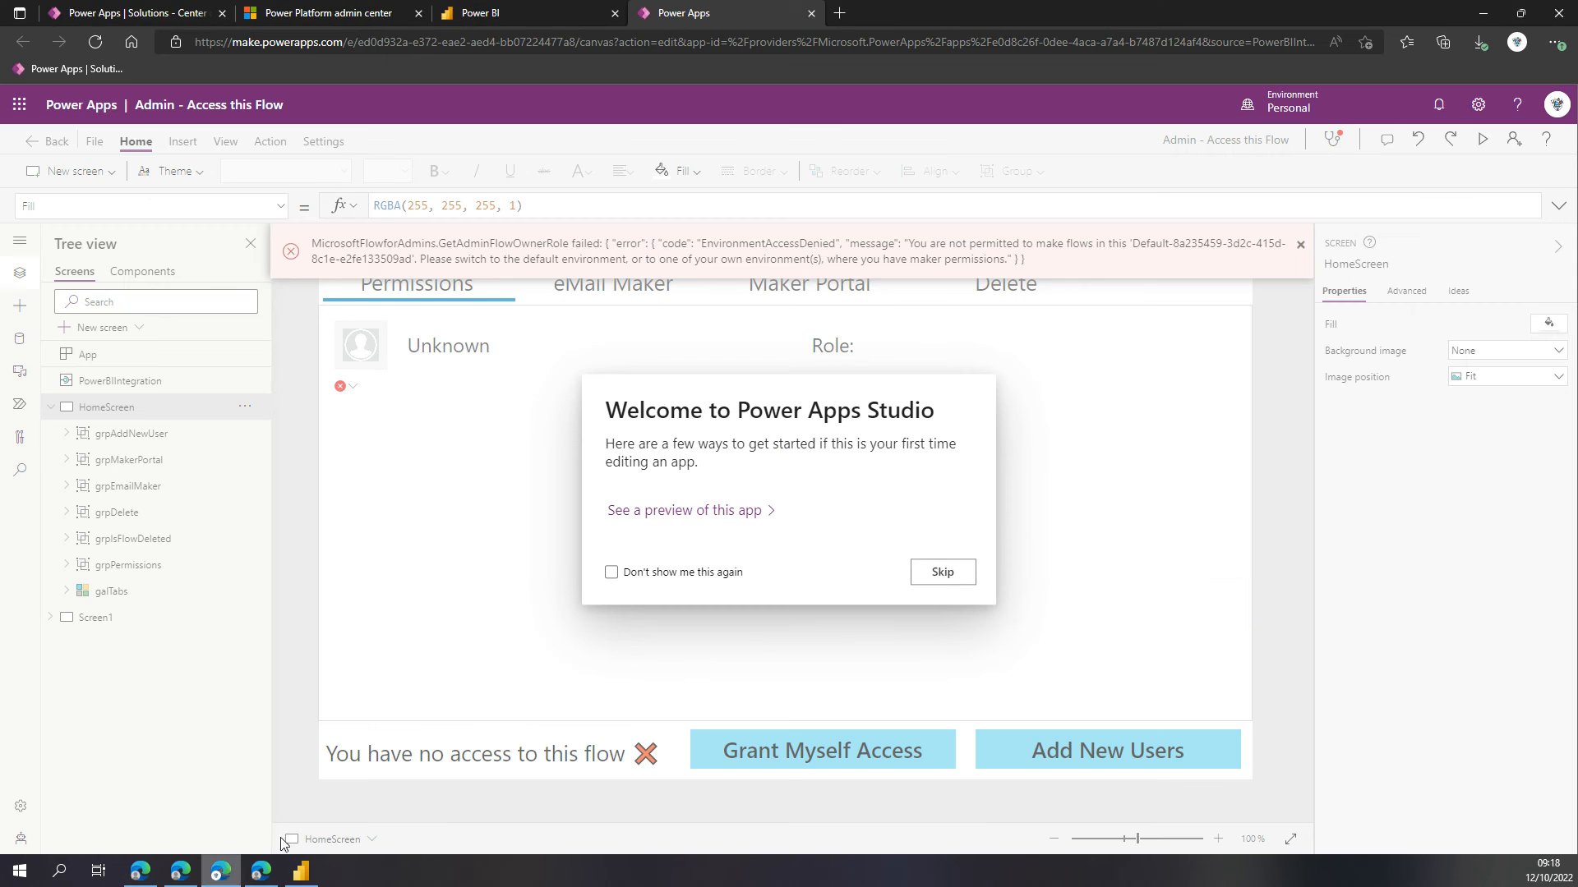
pyautogui.click(942, 573)
pyautogui.click(95, 142)
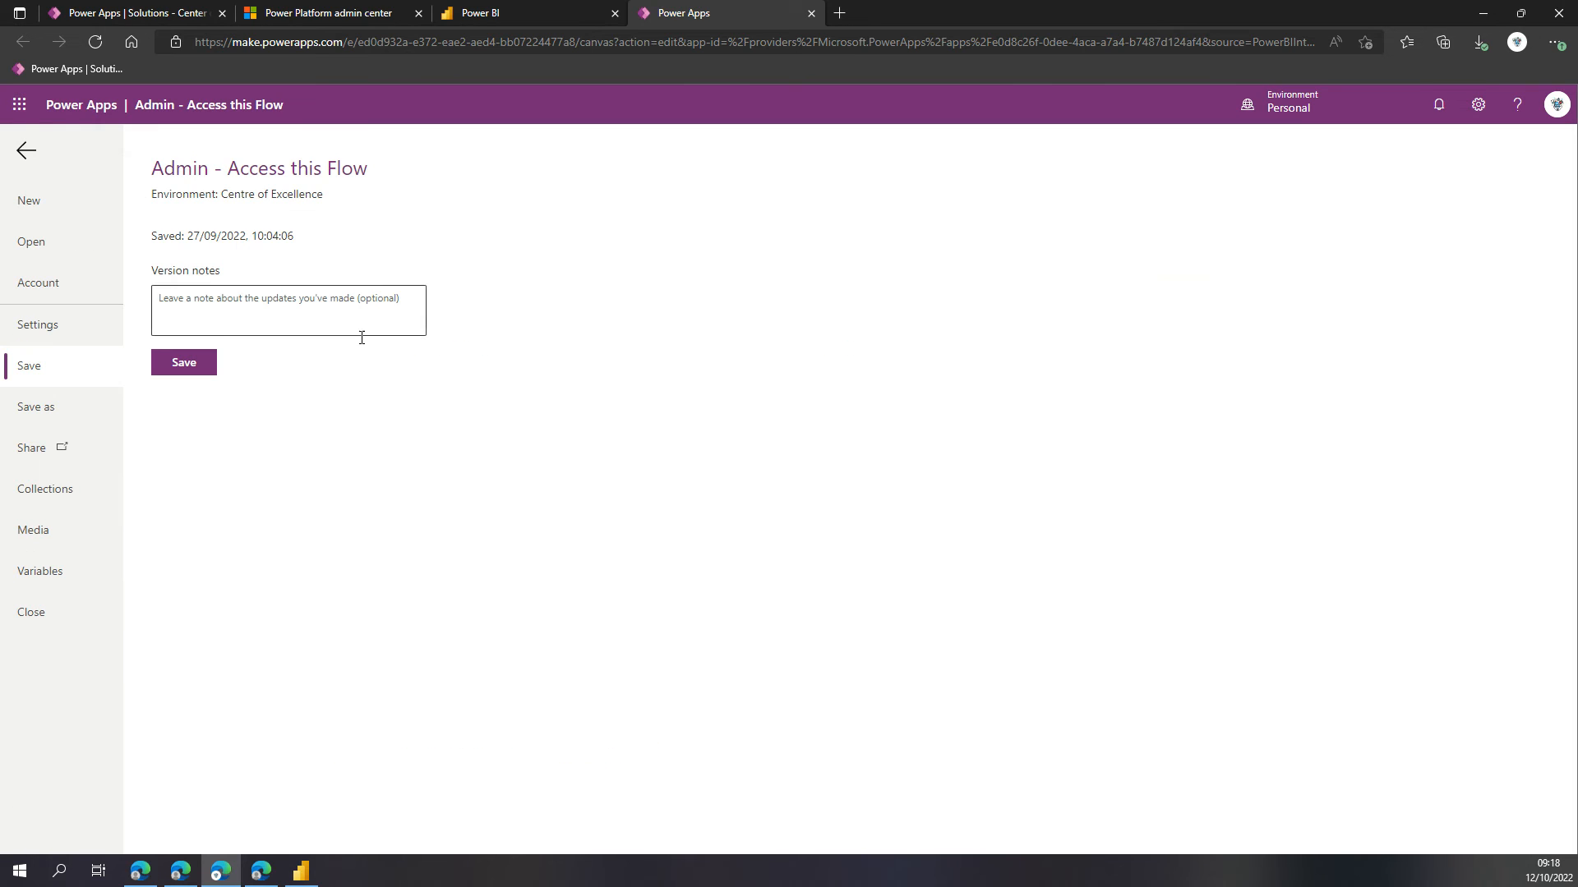
pyautogui.click(212, 363)
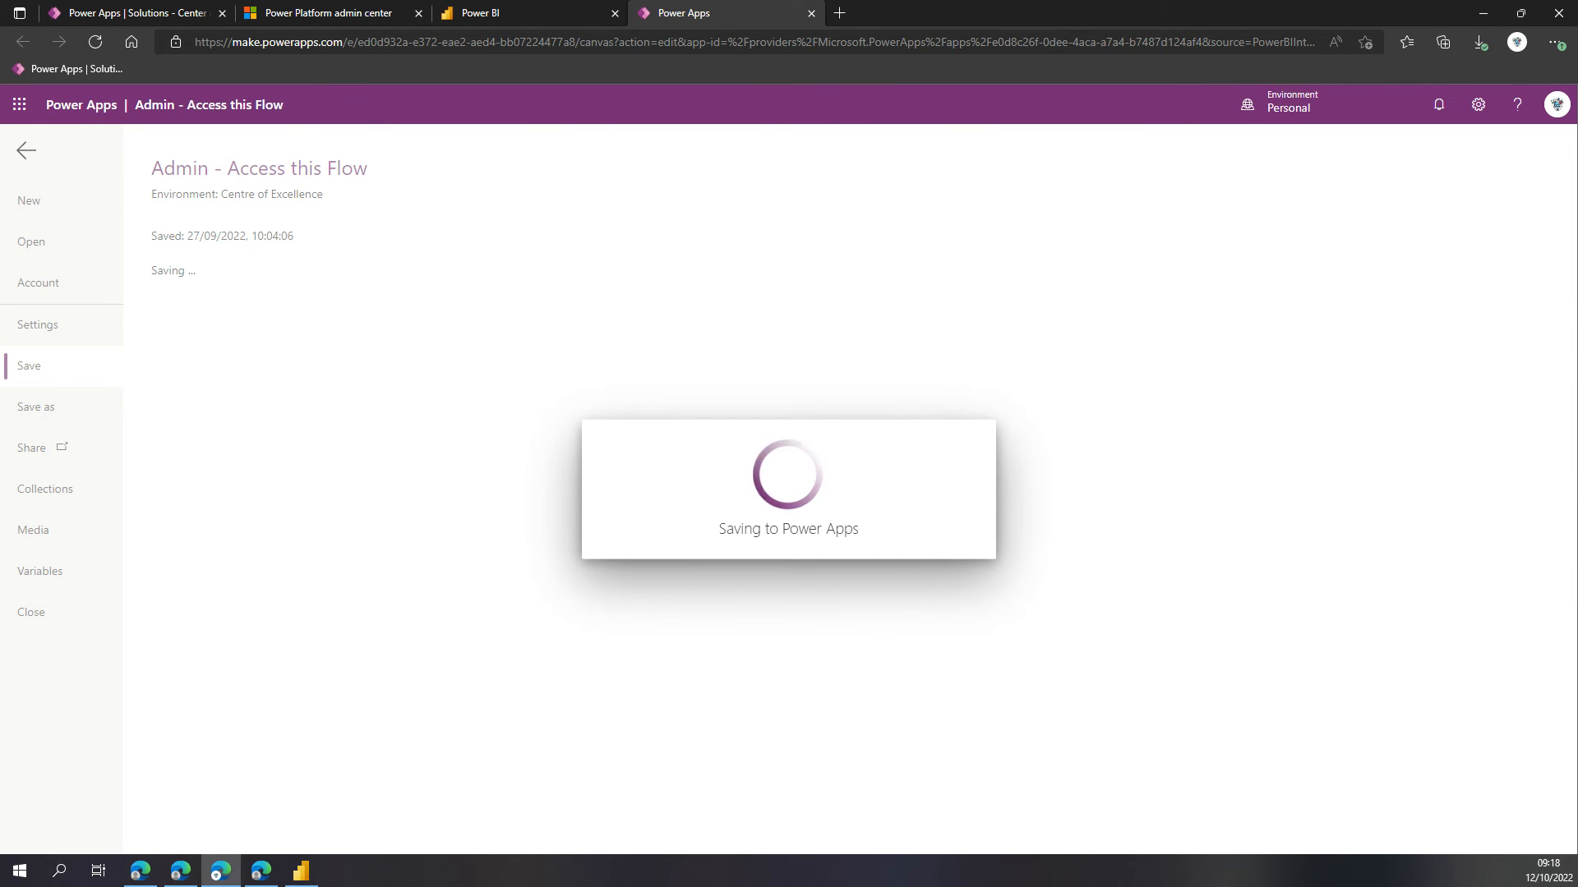
pyautogui.hotkey('alt', 'Tab')
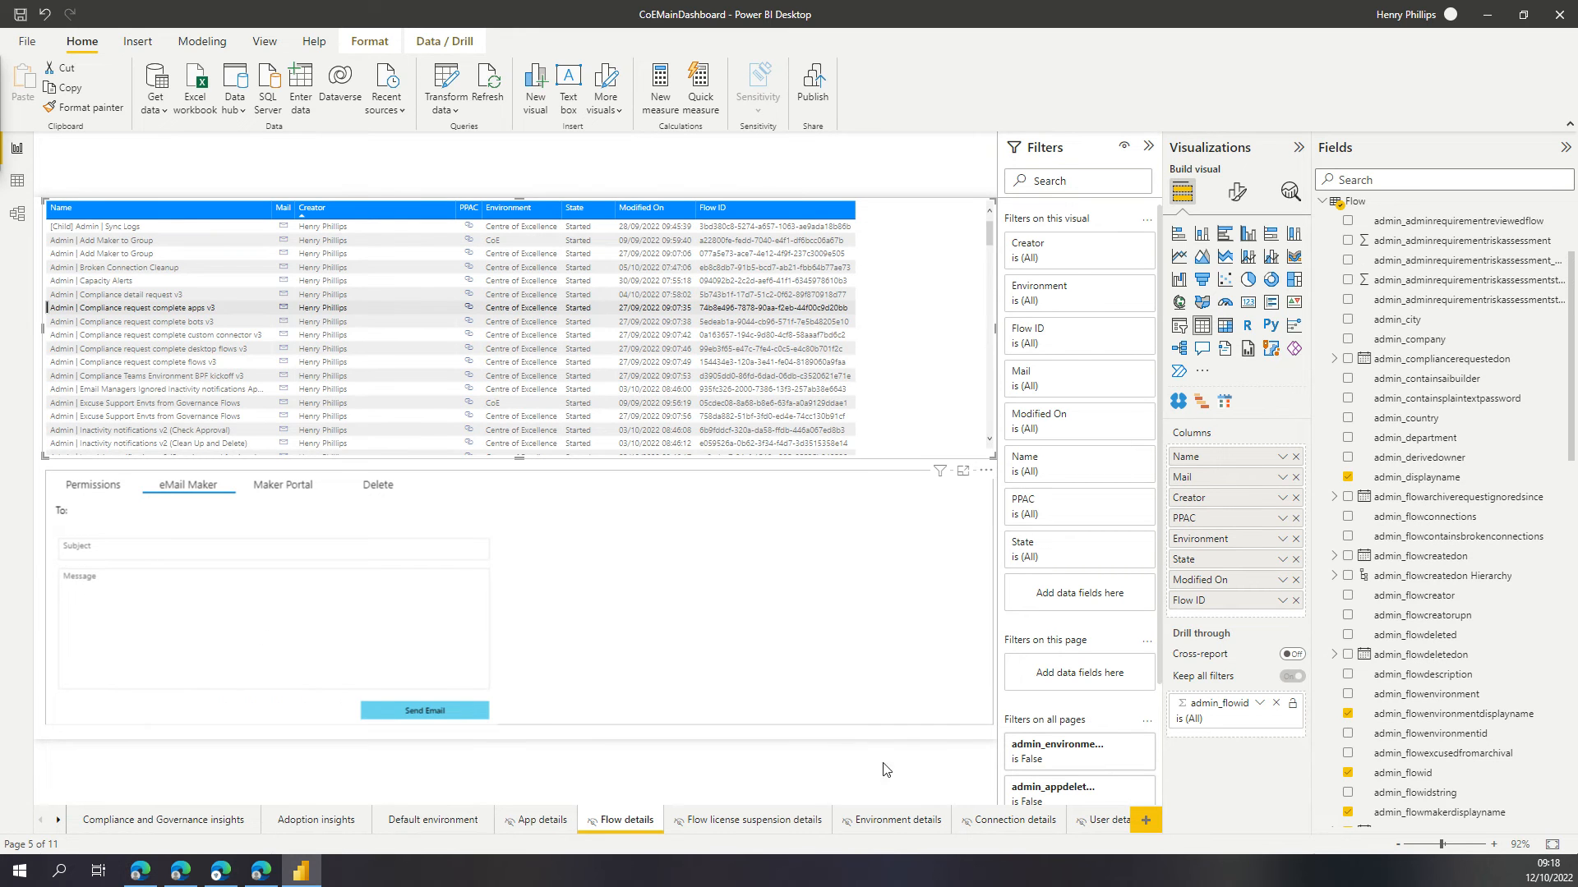
# Select Admin | Compliance request desktop flows v3 and Admin | Compliance Teams Environment BPF kickoff v3 to check the embedded app.
pyautogui.click(163, 349)
pyautogui.click(163, 376)
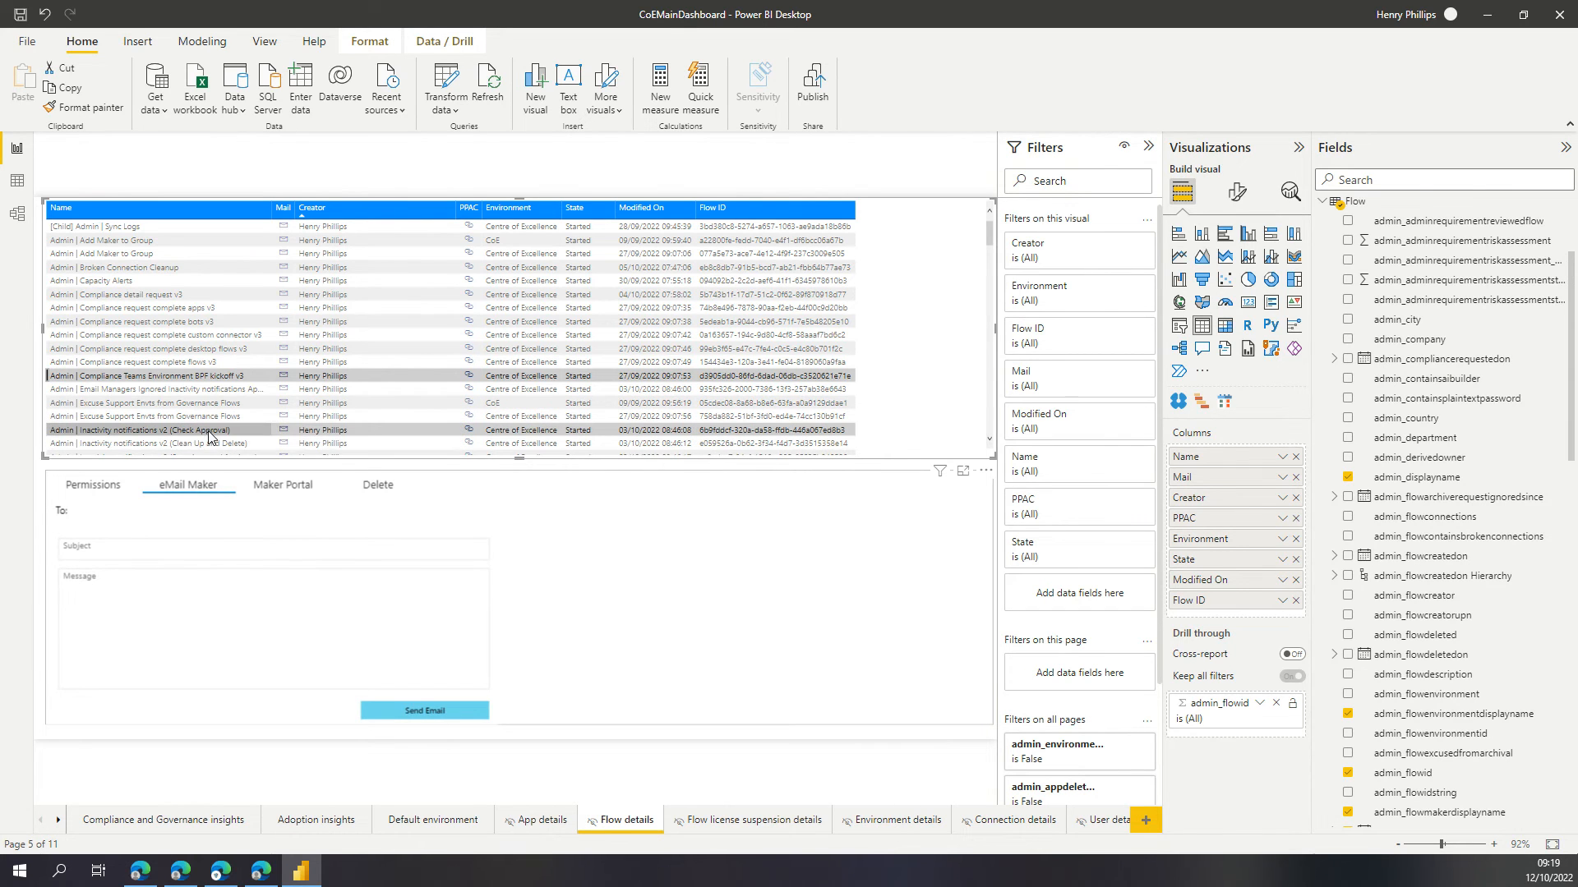
pyautogui.moveTo(209, 437)
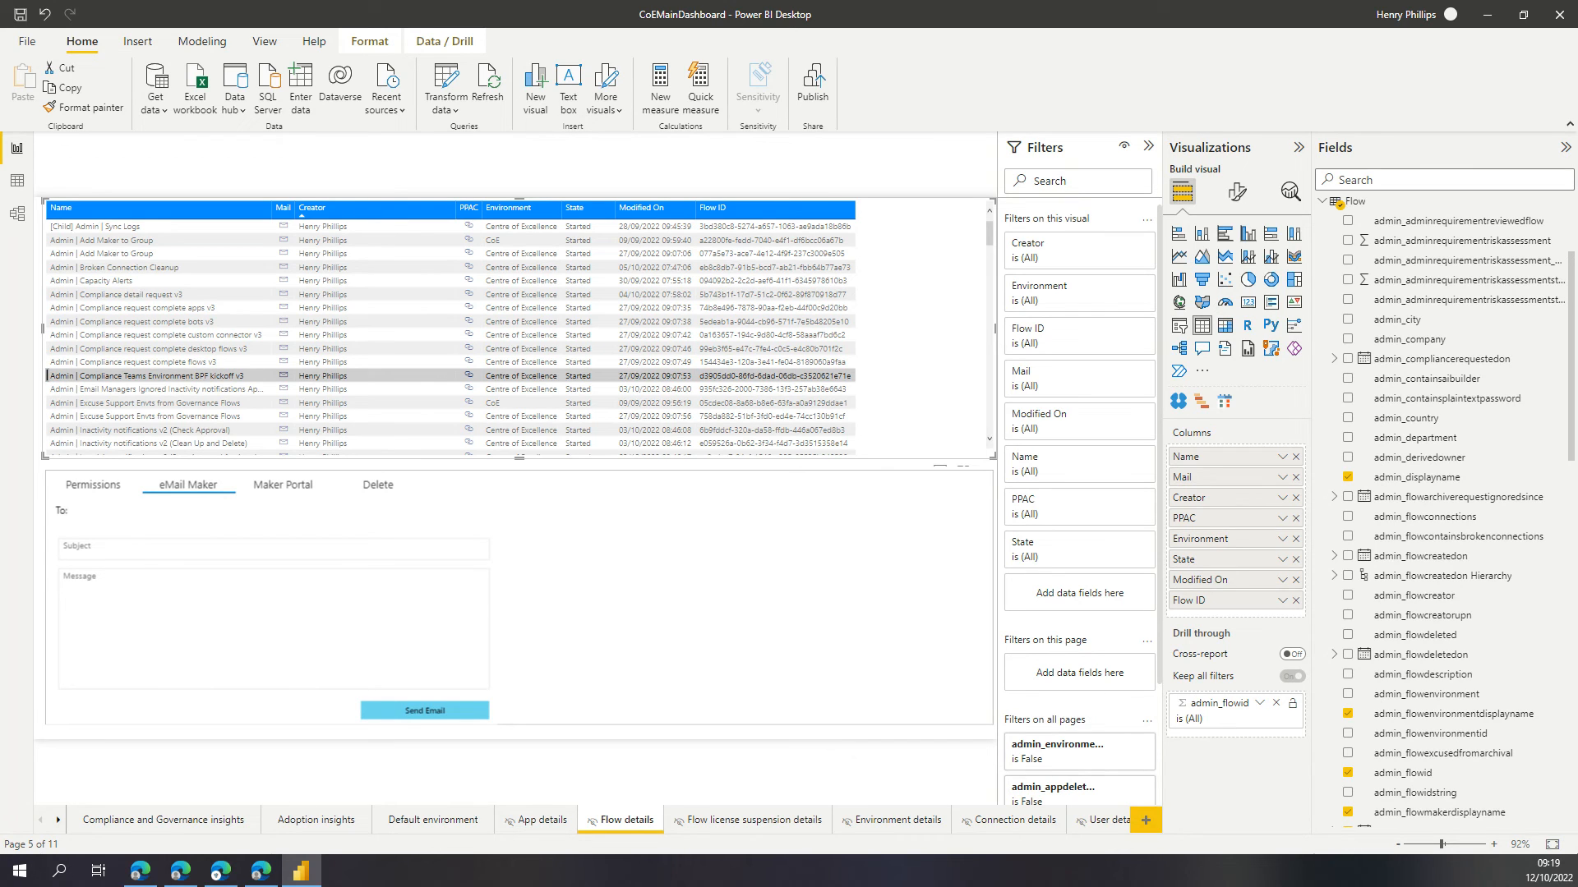
# Save the report and publish it to the Centre of Excellence workspace, replacing the existing CoEMainDashboard dataset.
pyautogui.click(817, 90)
pyautogui.click(867, 465)
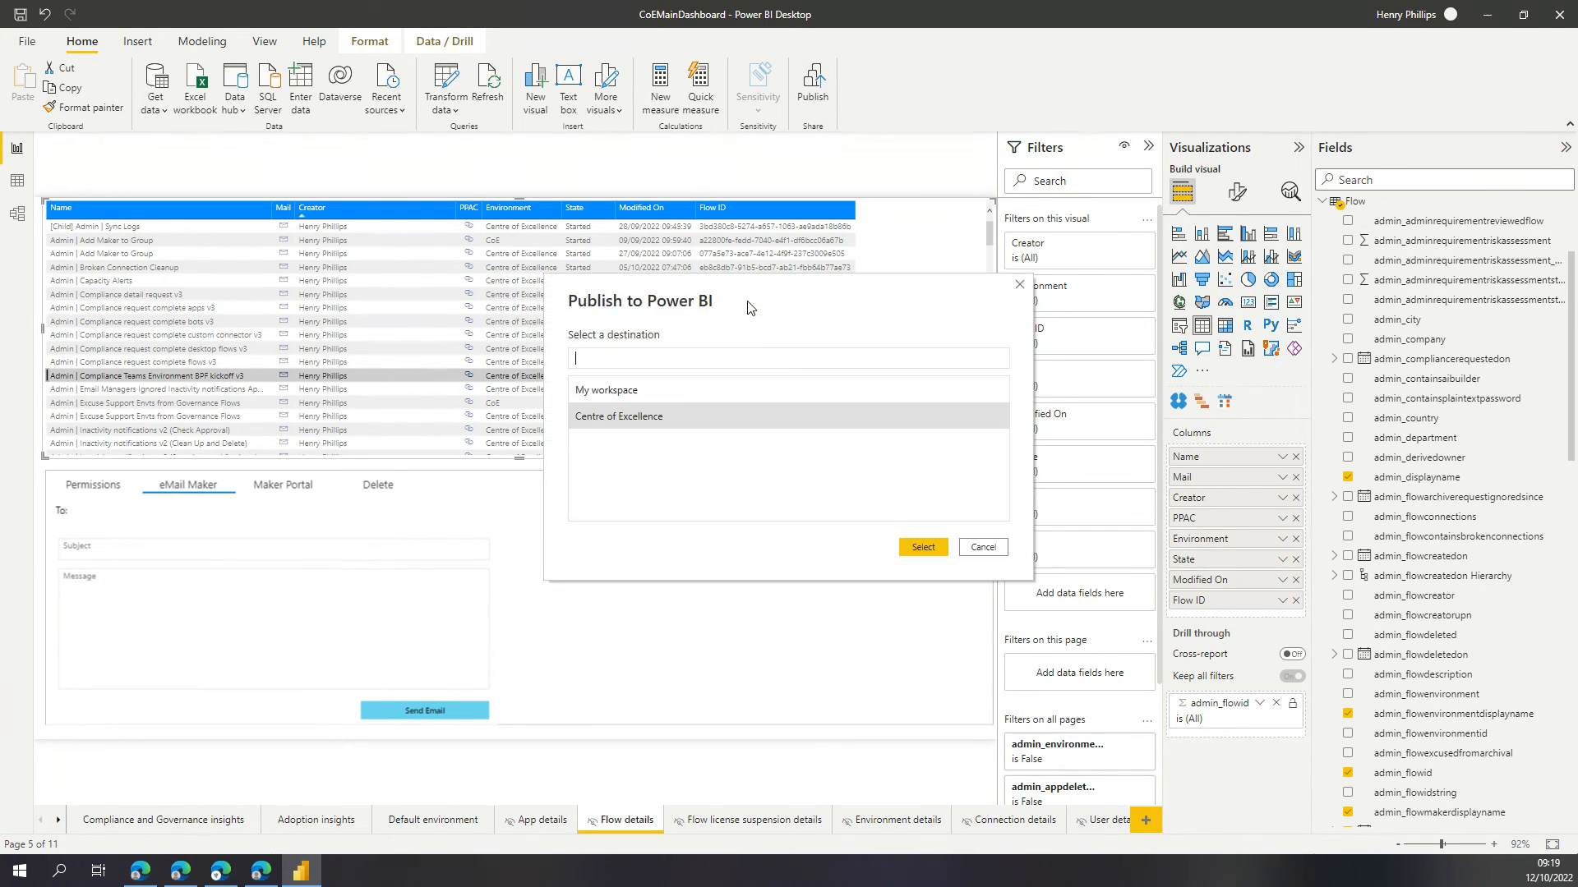
pyautogui.click(923, 547)
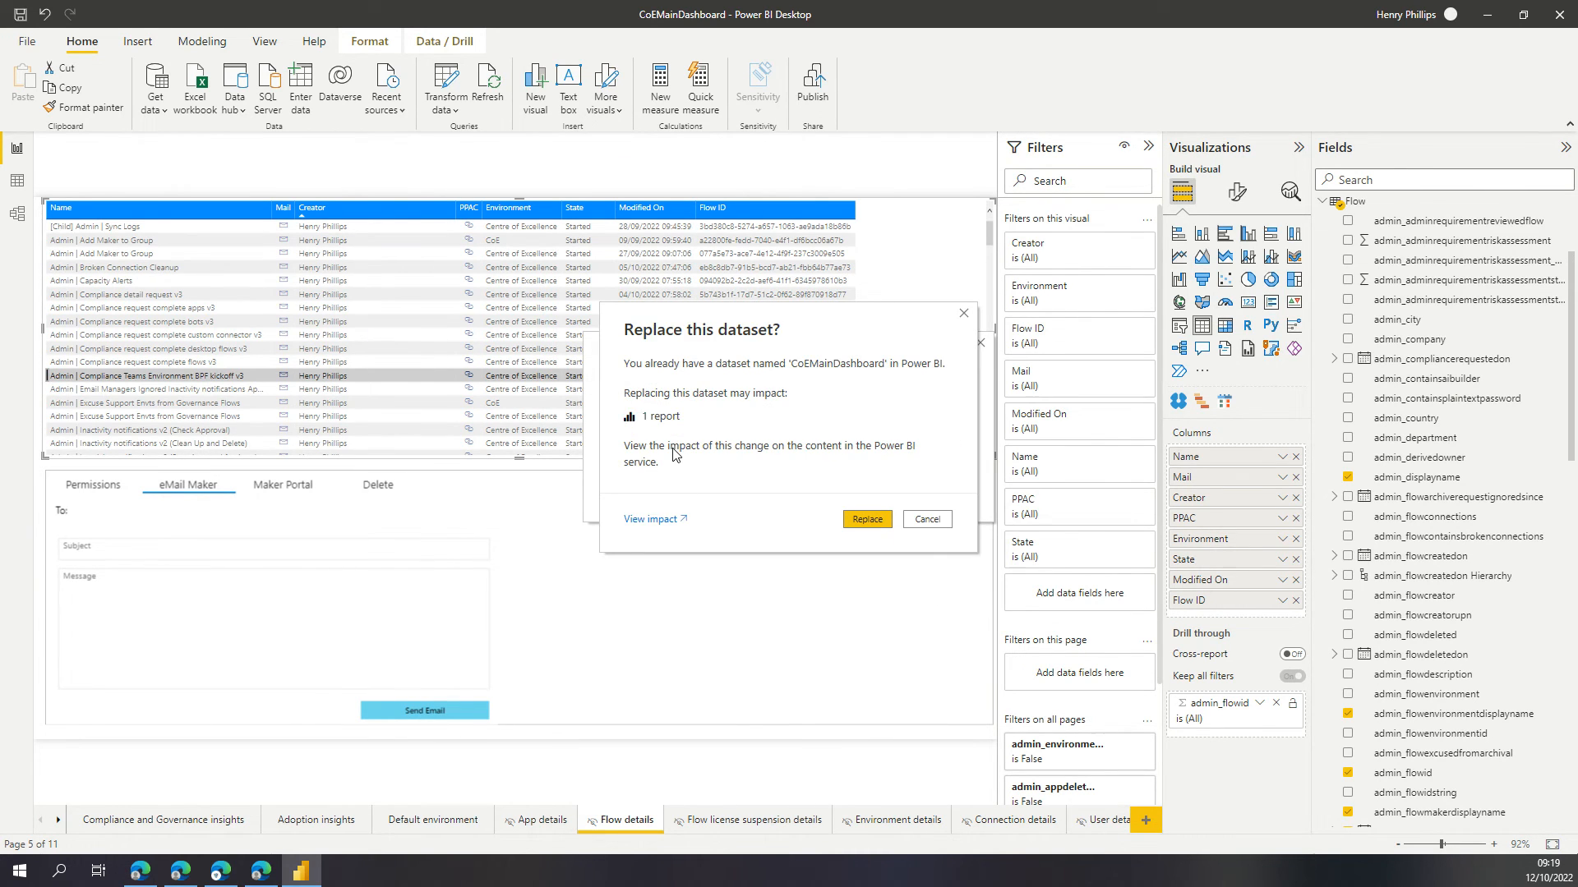
pyautogui.click(865, 520)
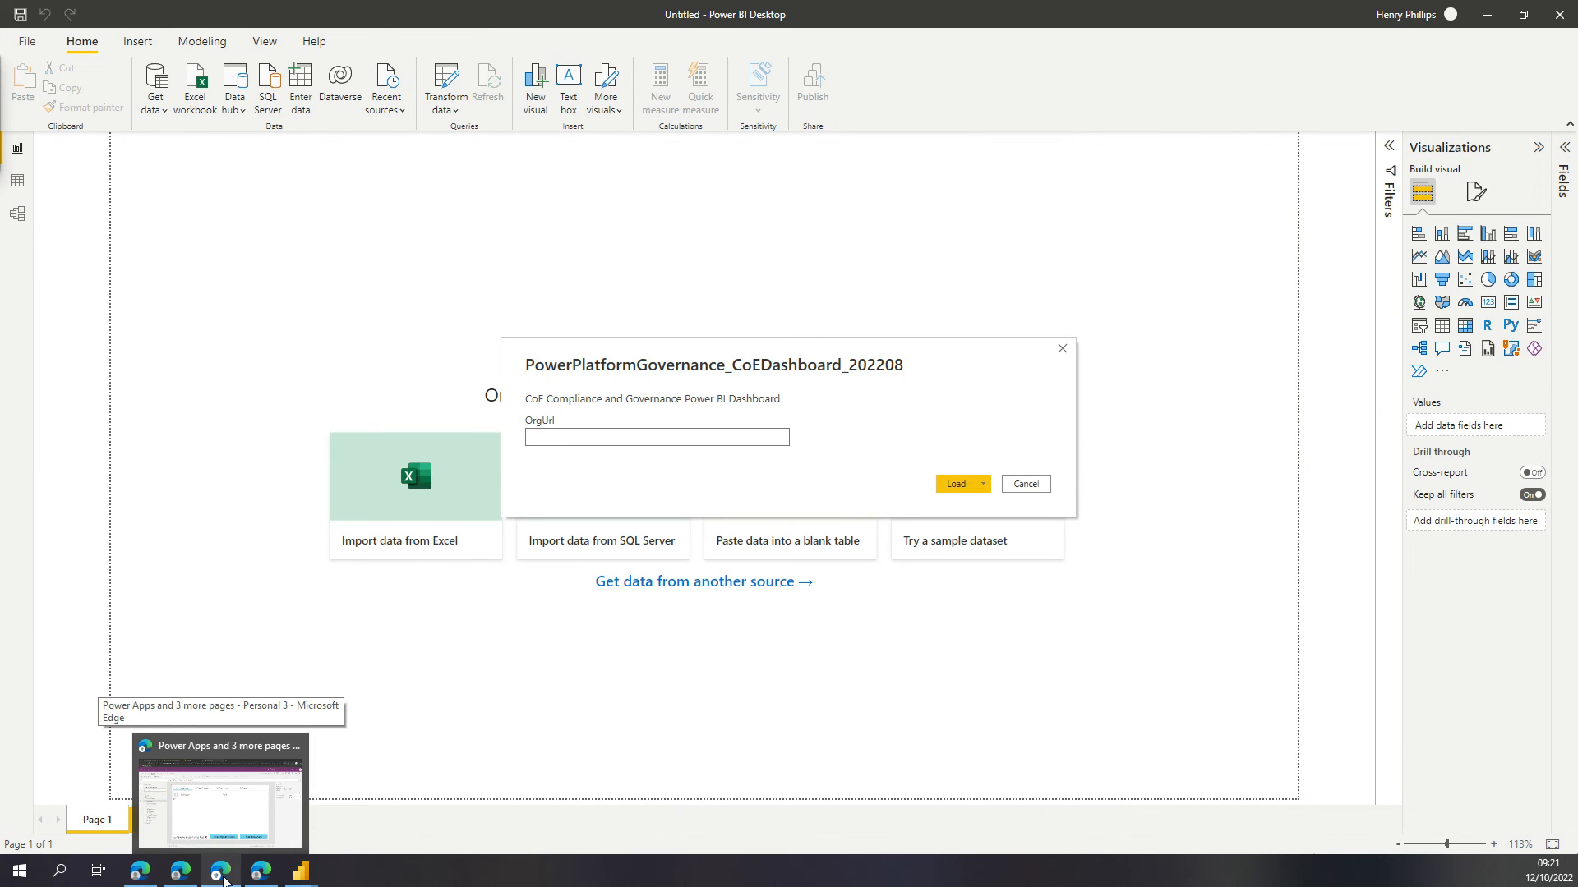
# Switch to Edge and copy the Centre of Excellence environment URL from the Power Platform admin center.
pyautogui.click(223, 880)
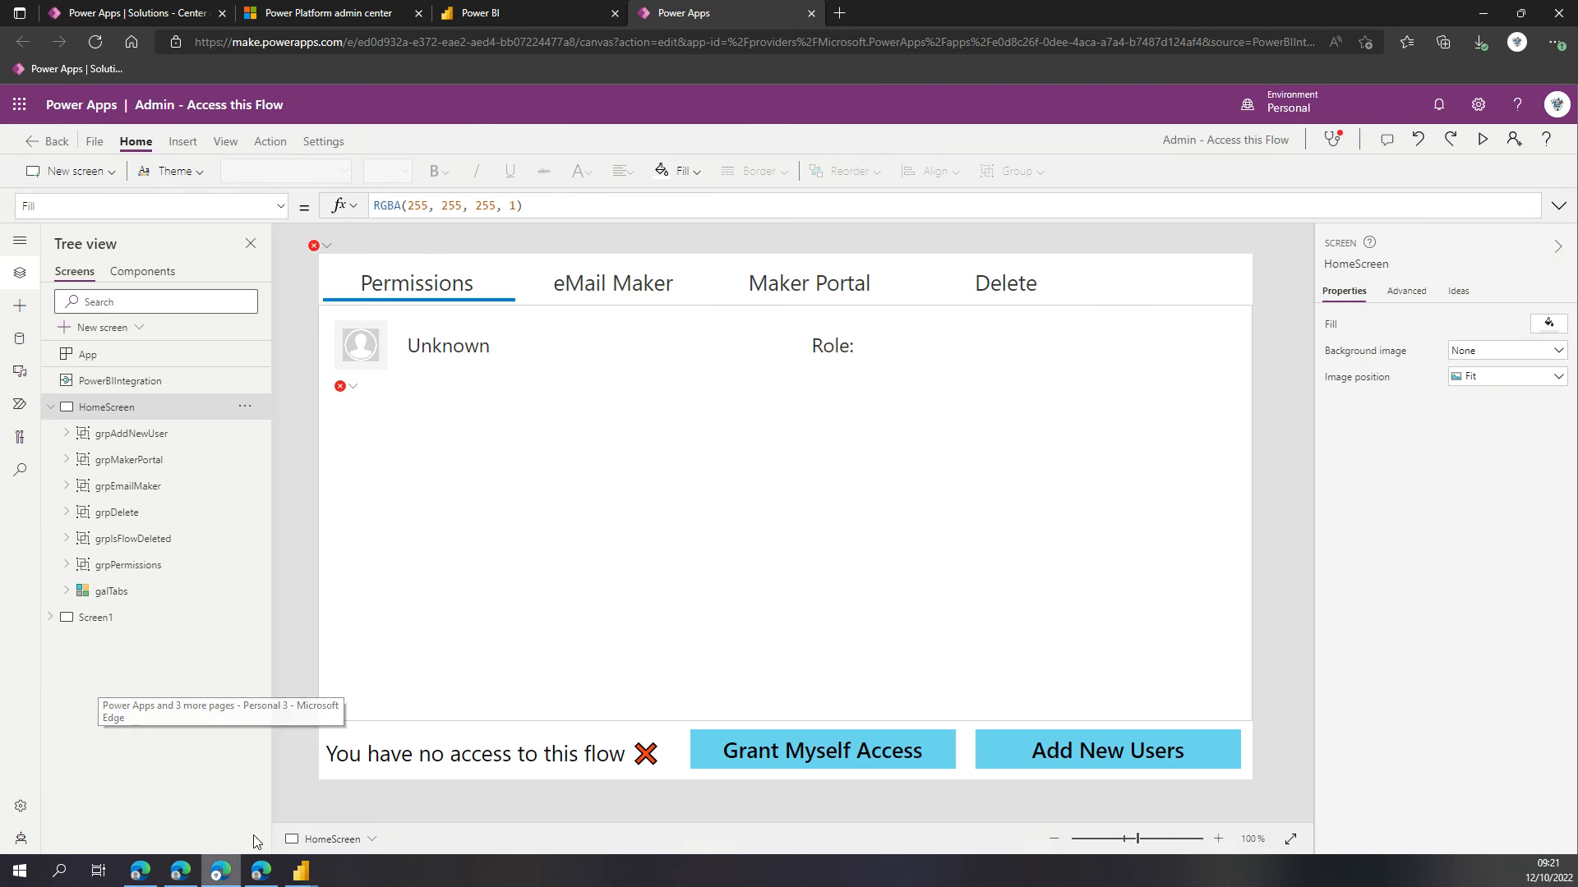
pyautogui.click(319, 10)
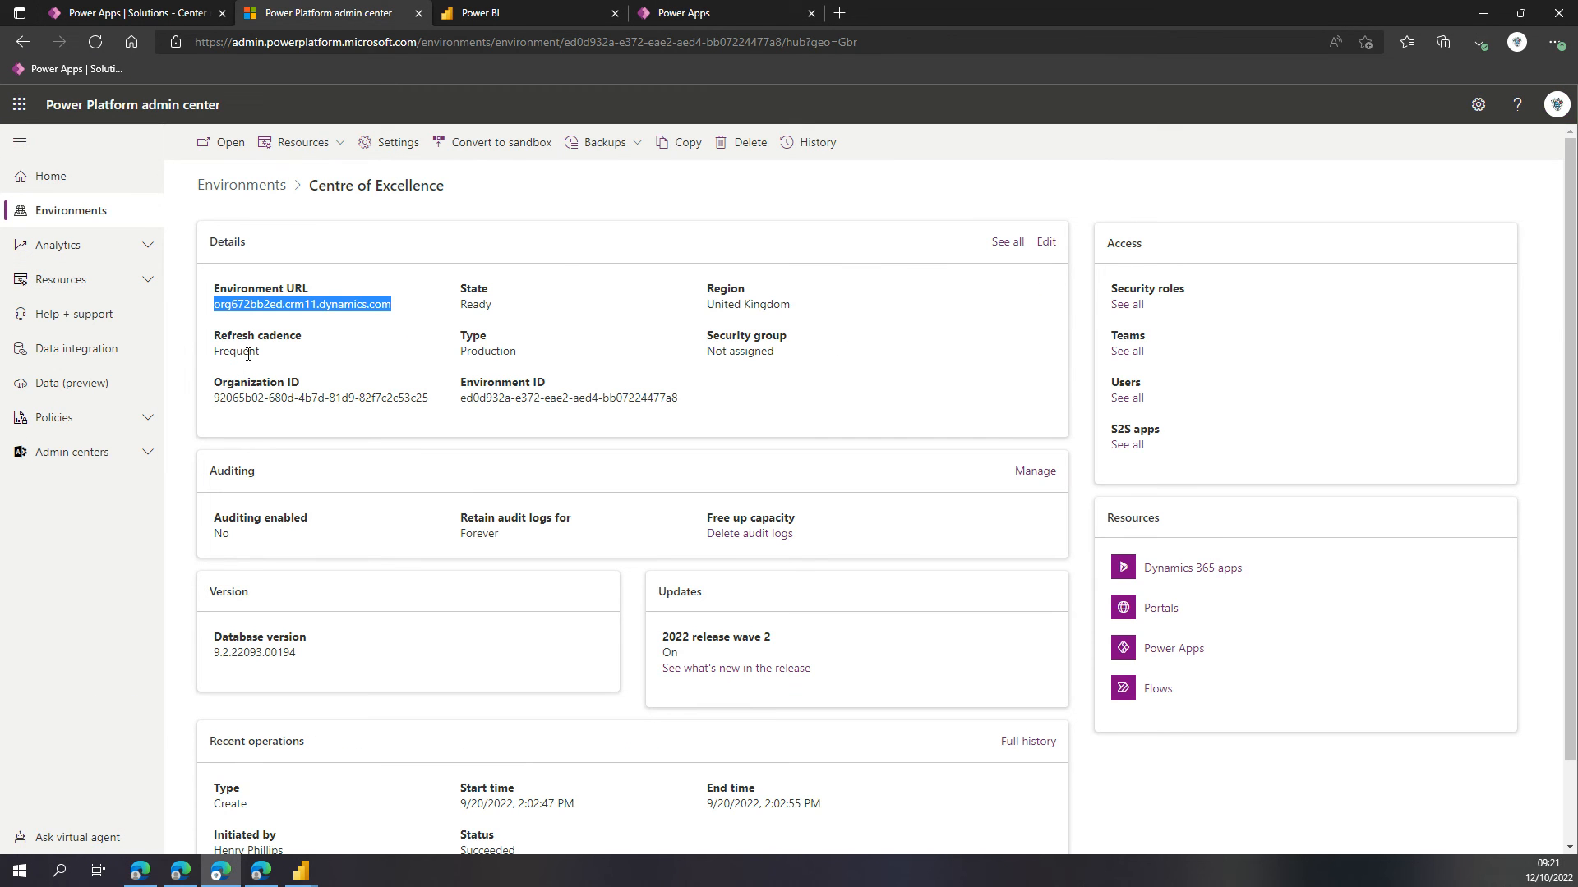
pyautogui.rightClick(296, 306)
pyautogui.click(376, 462)
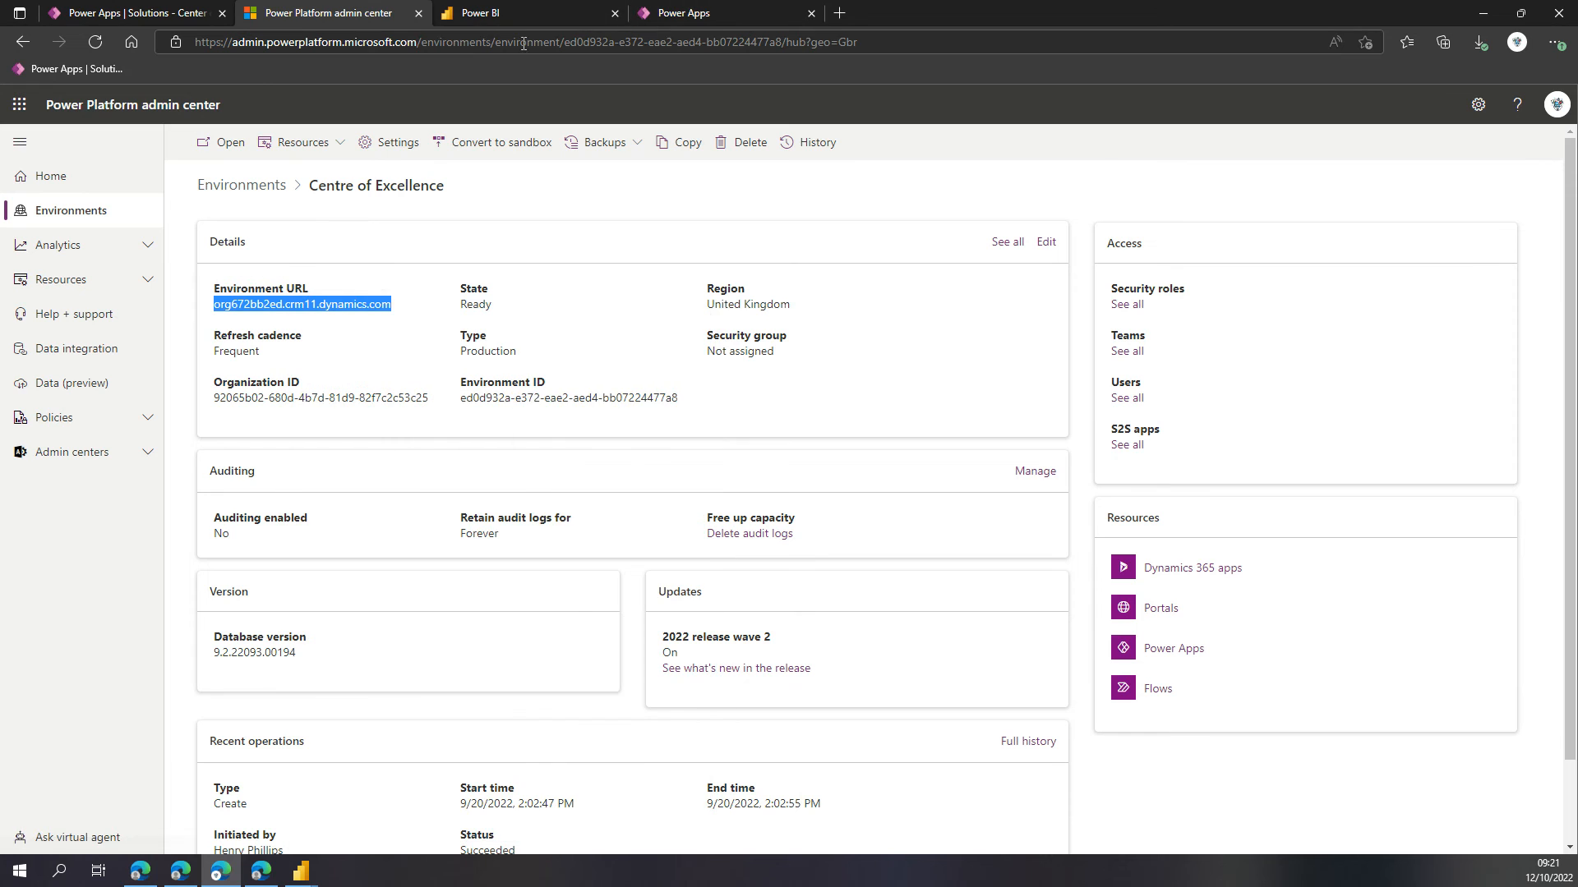
# Return to Power BI Desktop, enter the copied environment URL as OrgUrl and load the PowerPlatformGovernance_CoEDashboard_202208 template.
pyautogui.moveTo(300, 869)
pyautogui.click(388, 808)
pyautogui.click(627, 438)
pyautogui.hotkey('ctrl', 'v')
pyautogui.click(965, 486)
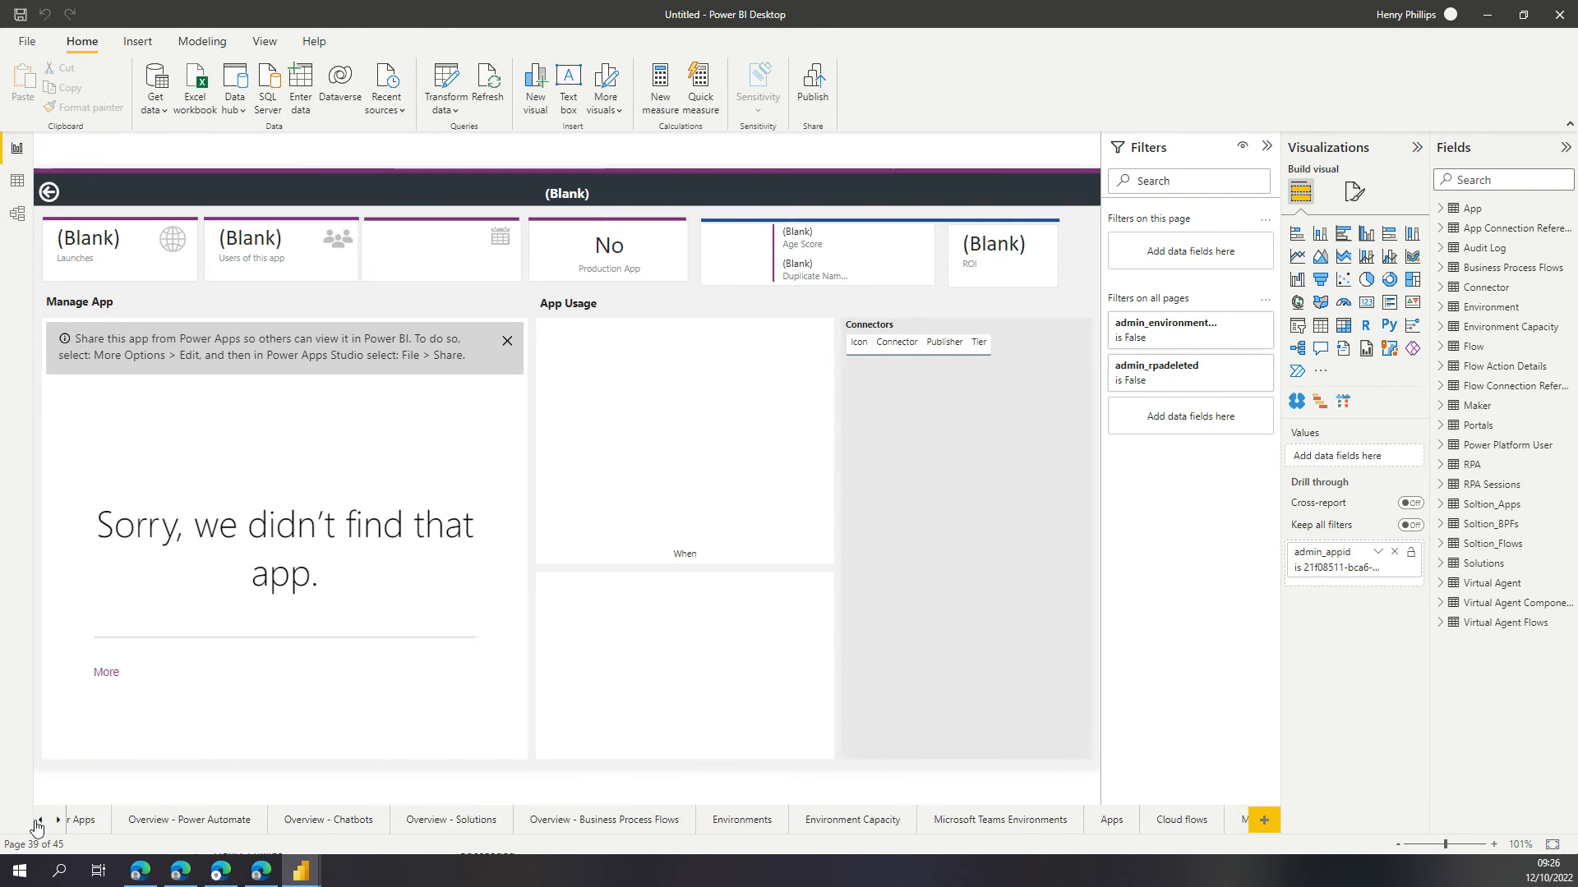
# Browse the loaded dashboard's pages, viewing Introduction, App Detail and Cloud flow Detail.
pyautogui.click(39, 820)
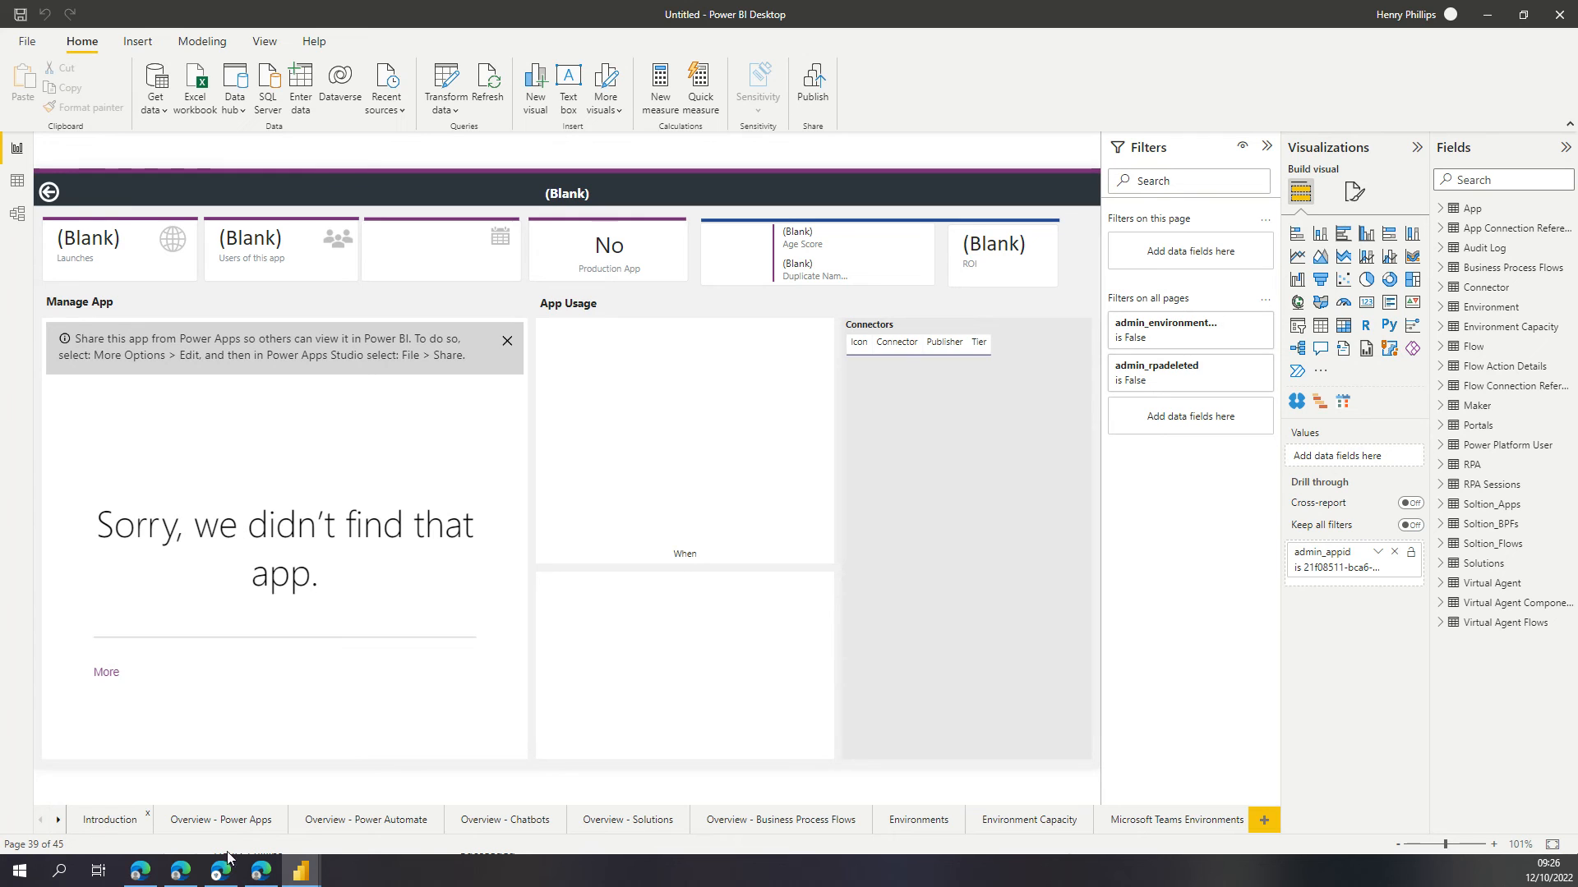
pyautogui.click(115, 821)
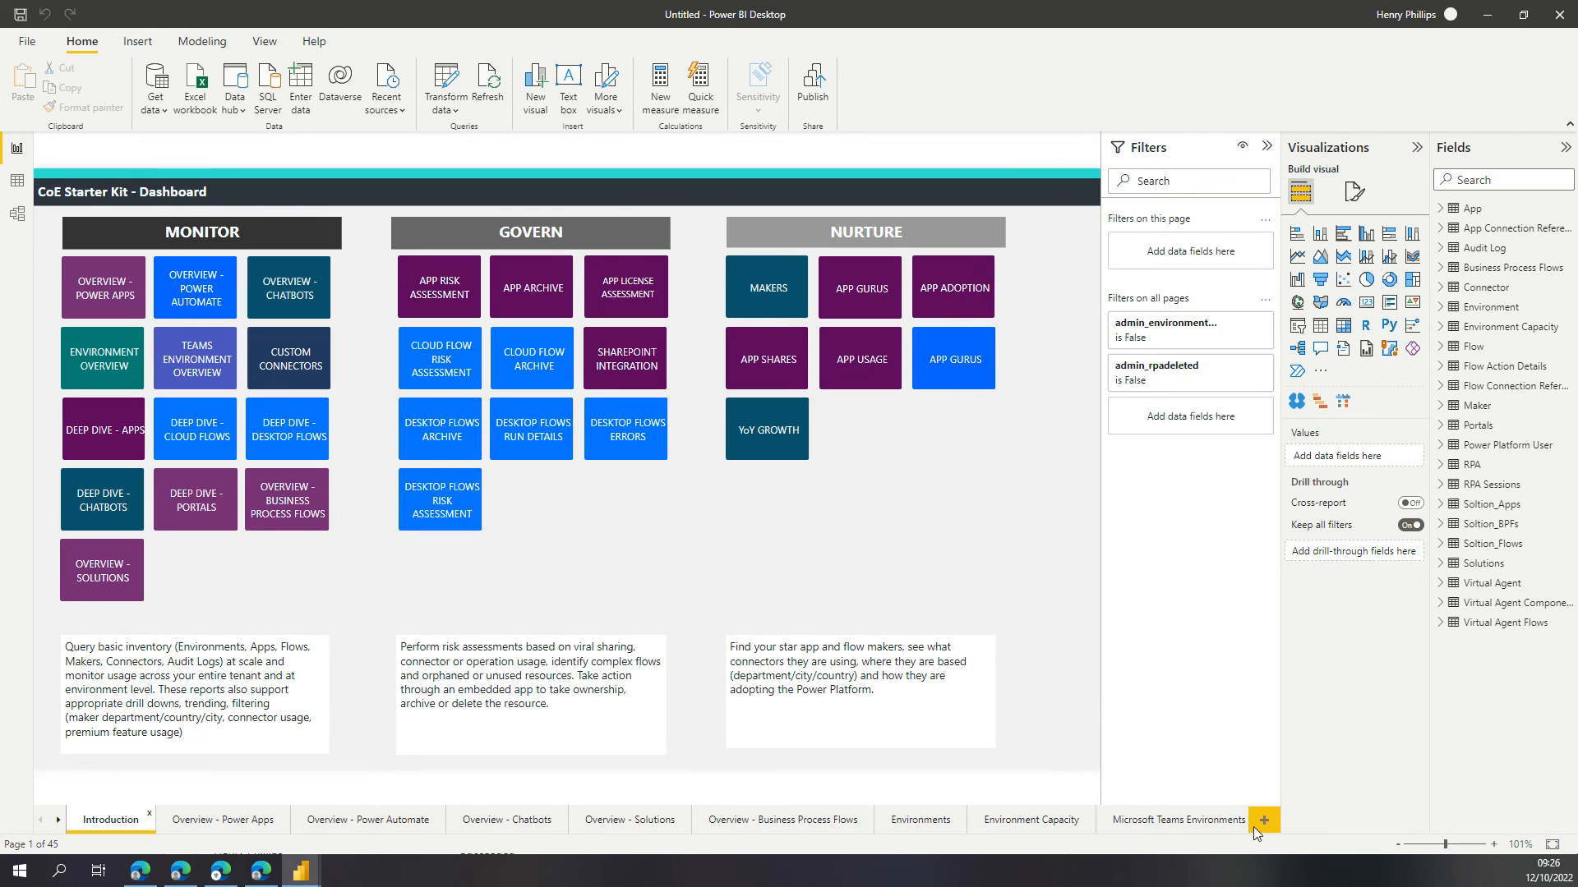
pyautogui.click(58, 820)
pyautogui.click(58, 820)
pyautogui.click(59, 820)
pyautogui.click(59, 820)
pyautogui.click(59, 820)
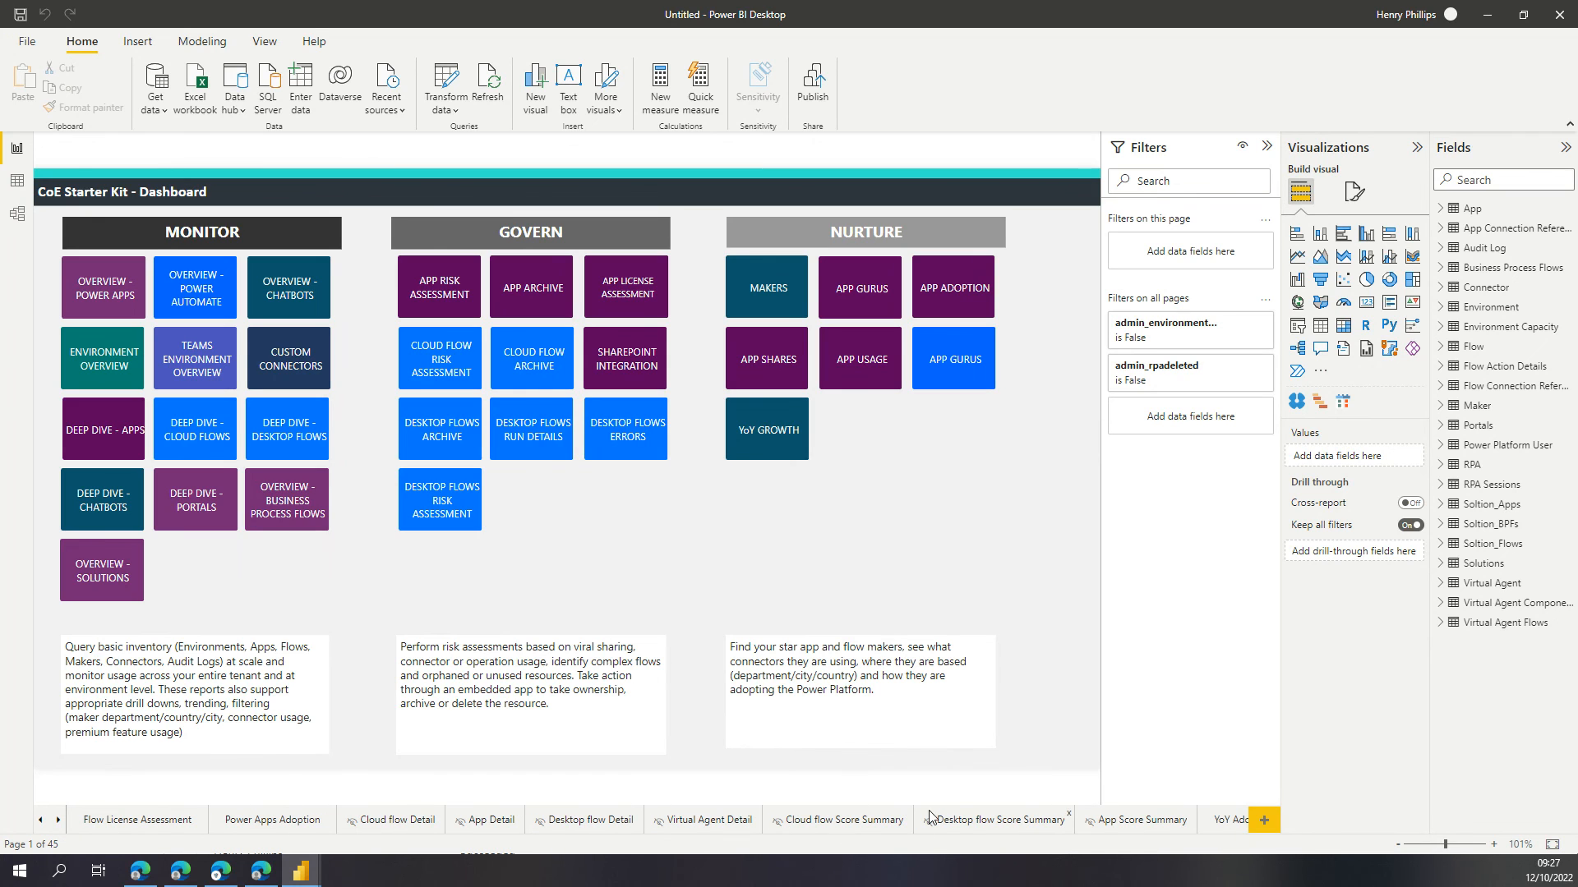
pyautogui.click(491, 820)
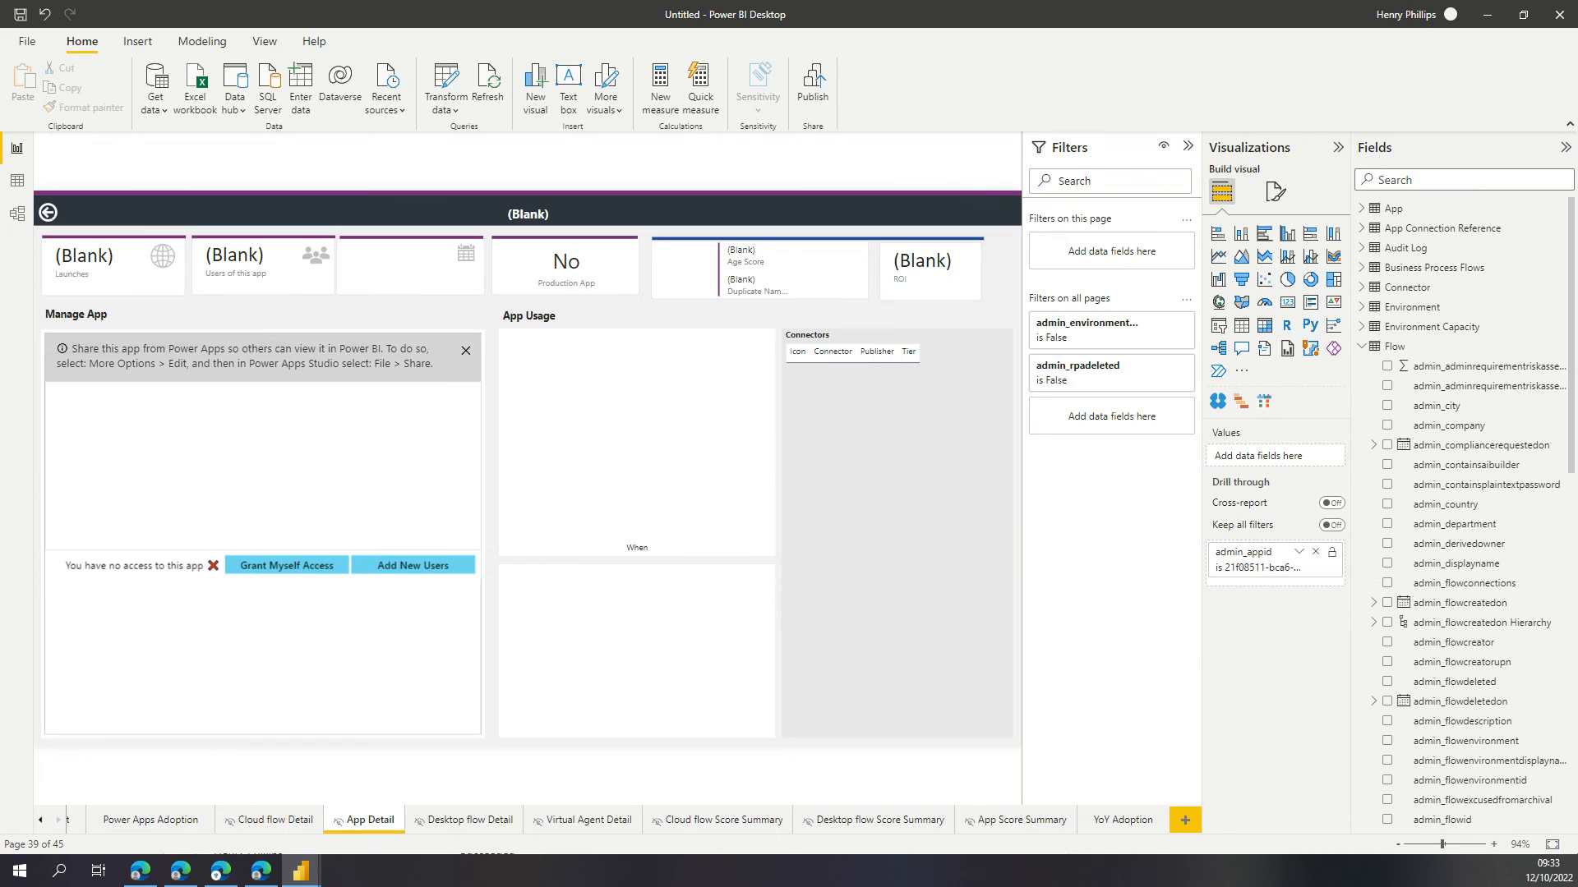
pyautogui.click(277, 822)
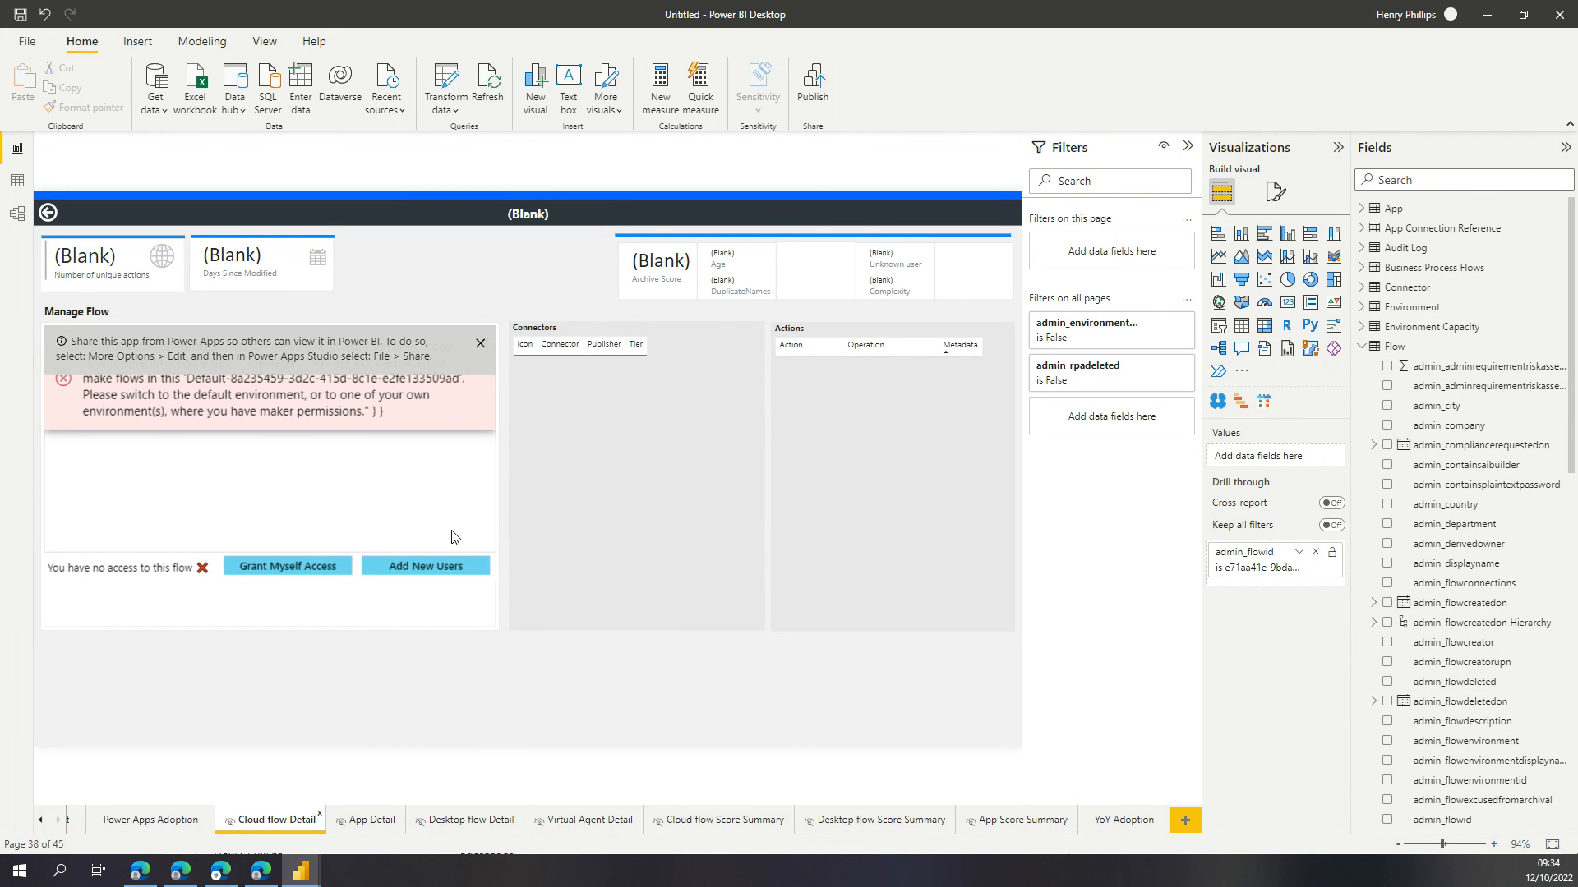
# Save the report as MainDashboard and publish it to the Centre of Excellence workspace.
pyautogui.click(814, 79)
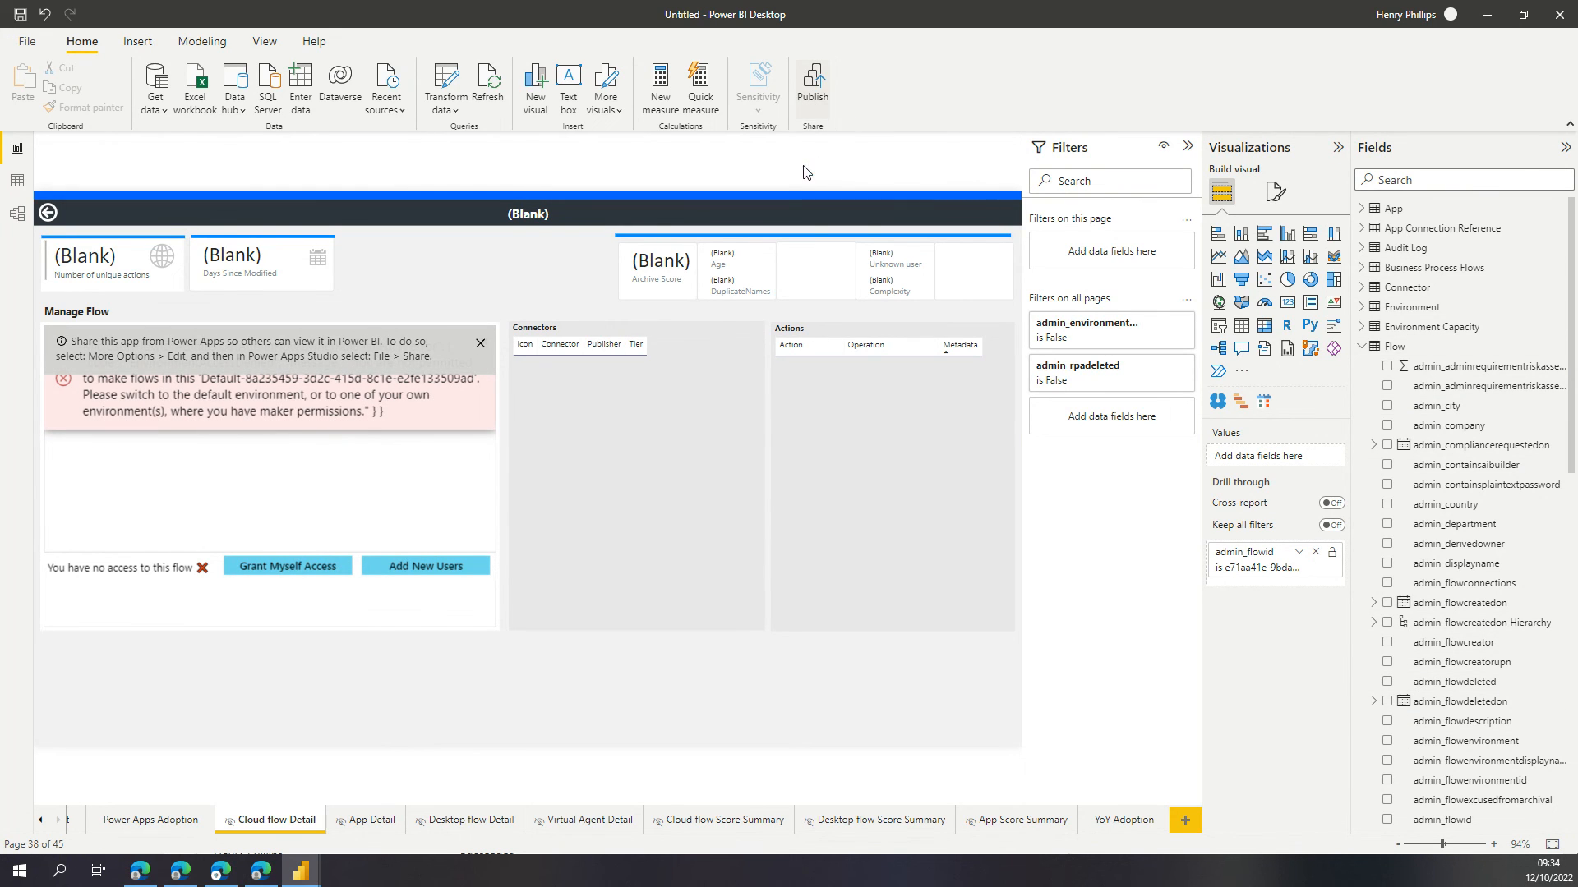
pyautogui.click(867, 457)
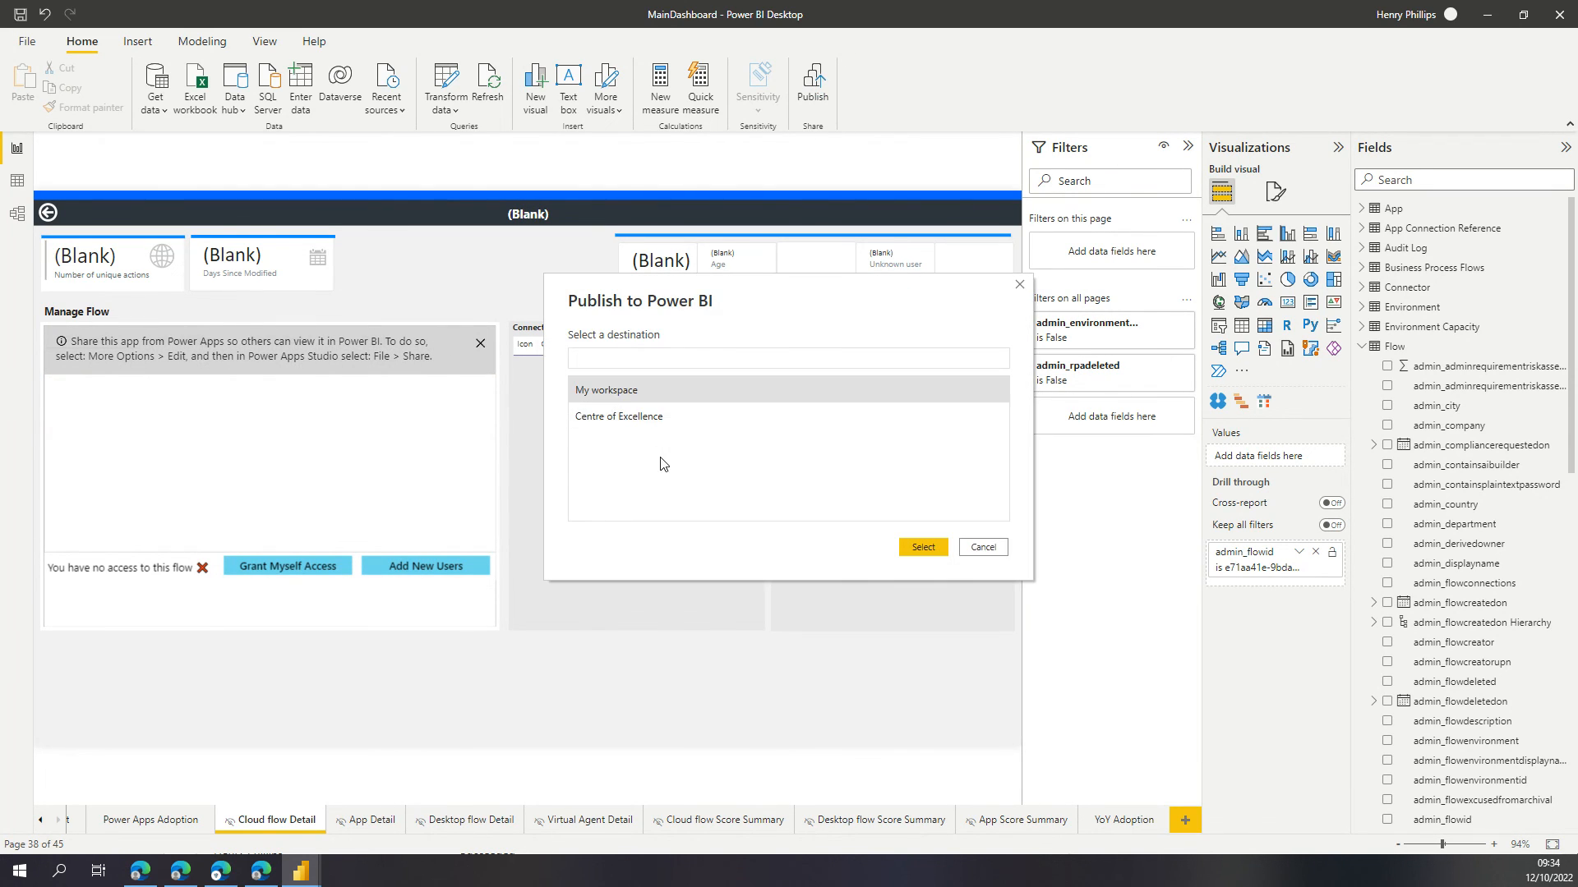
pyautogui.click(666, 425)
pyautogui.click(922, 547)
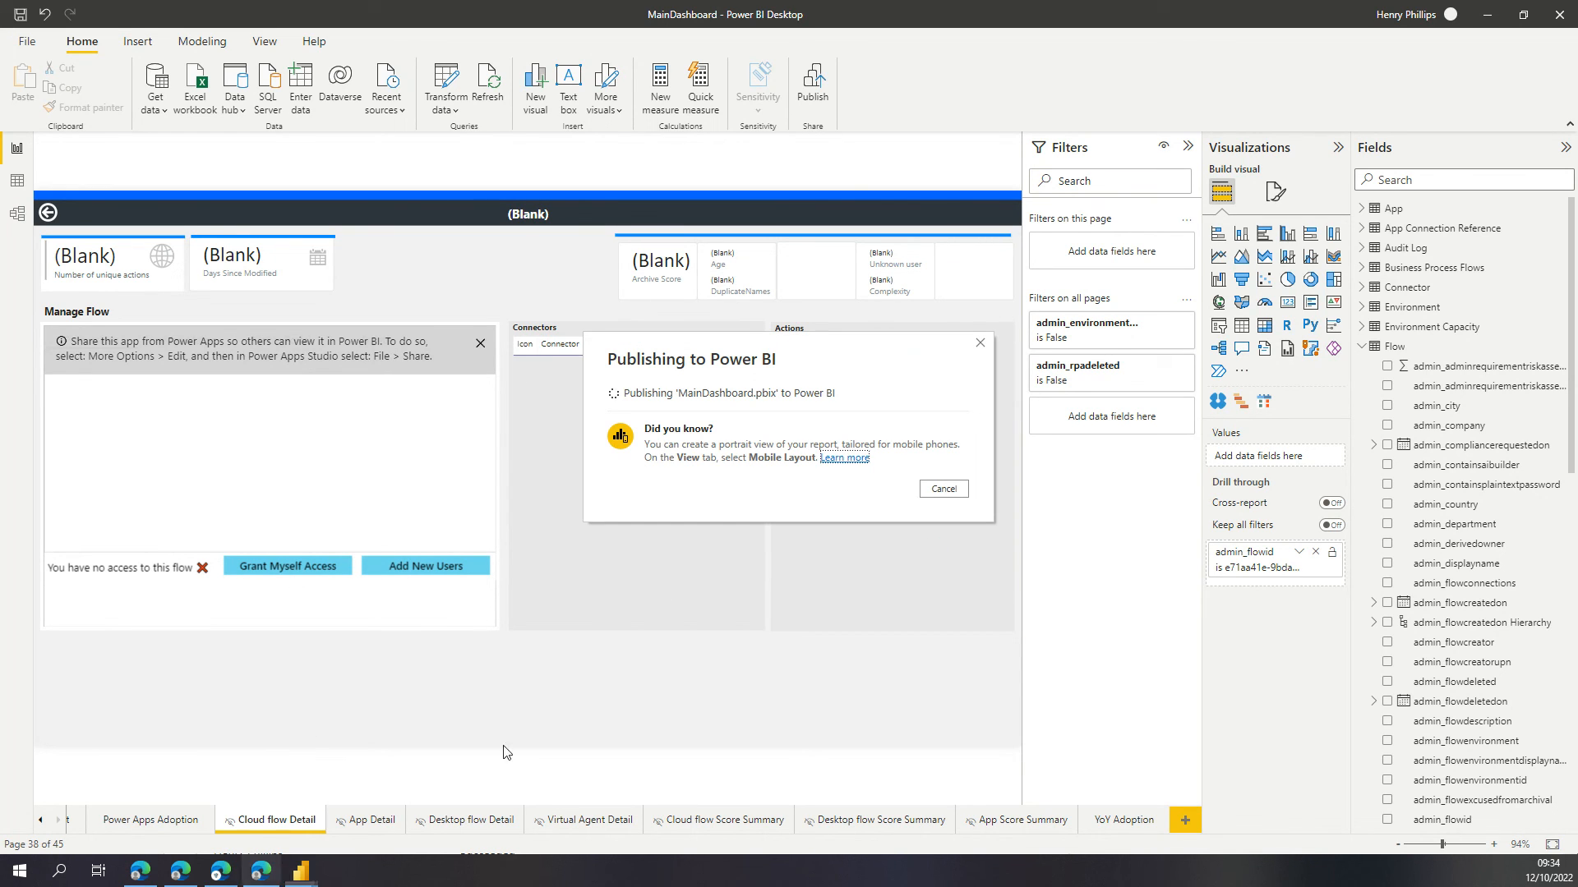
# Switch to the Power BI service in Edge and list all content of the Centre of Excellence workspace.
pyautogui.click(220, 871)
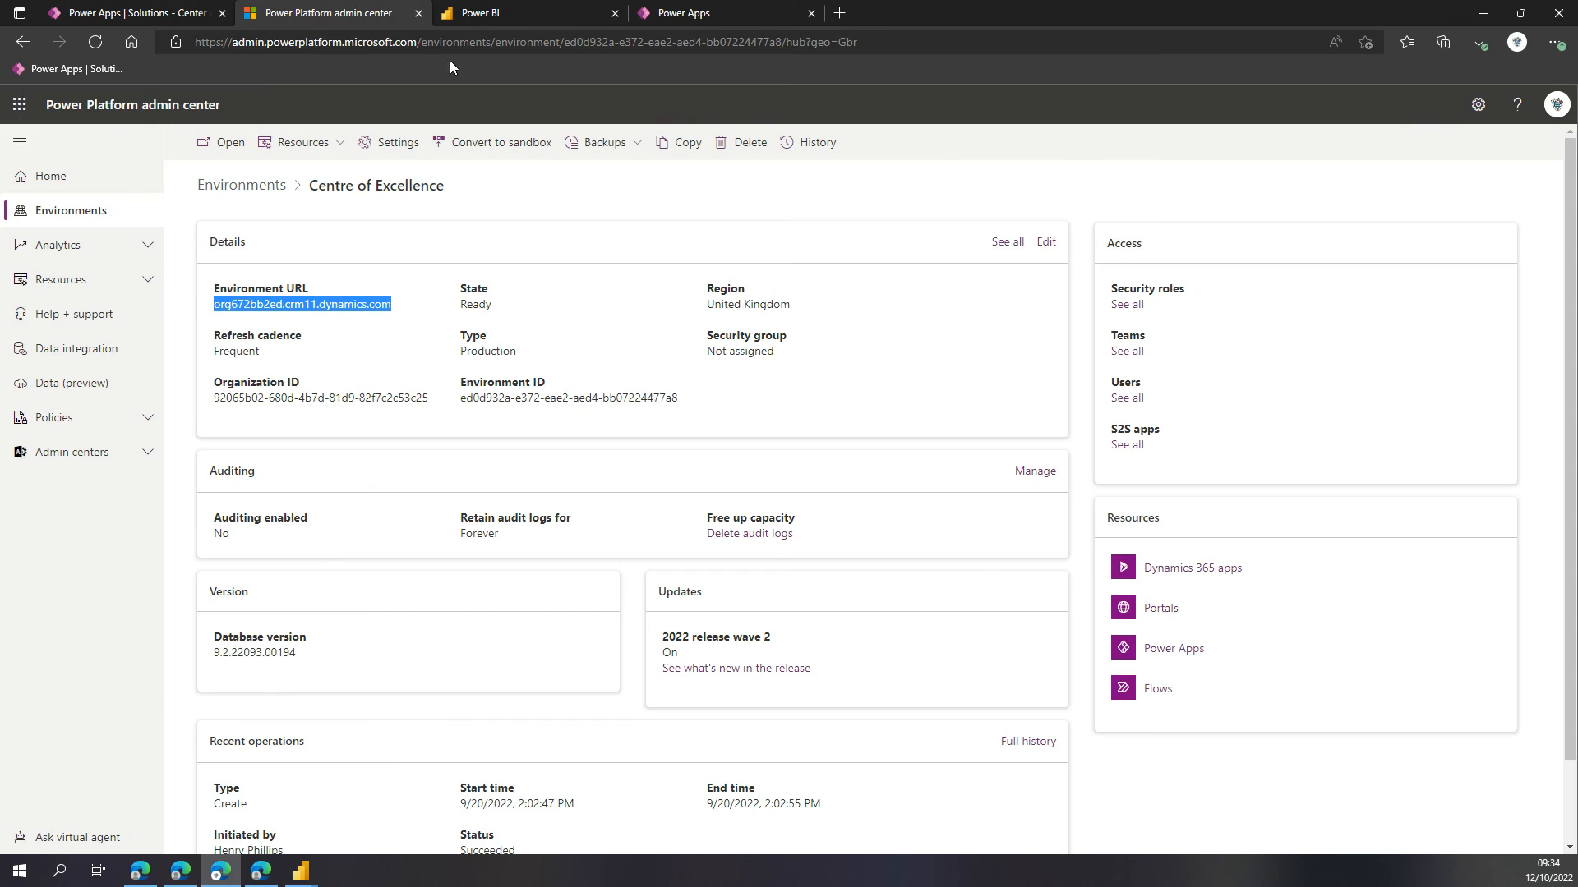
pyautogui.click(516, 18)
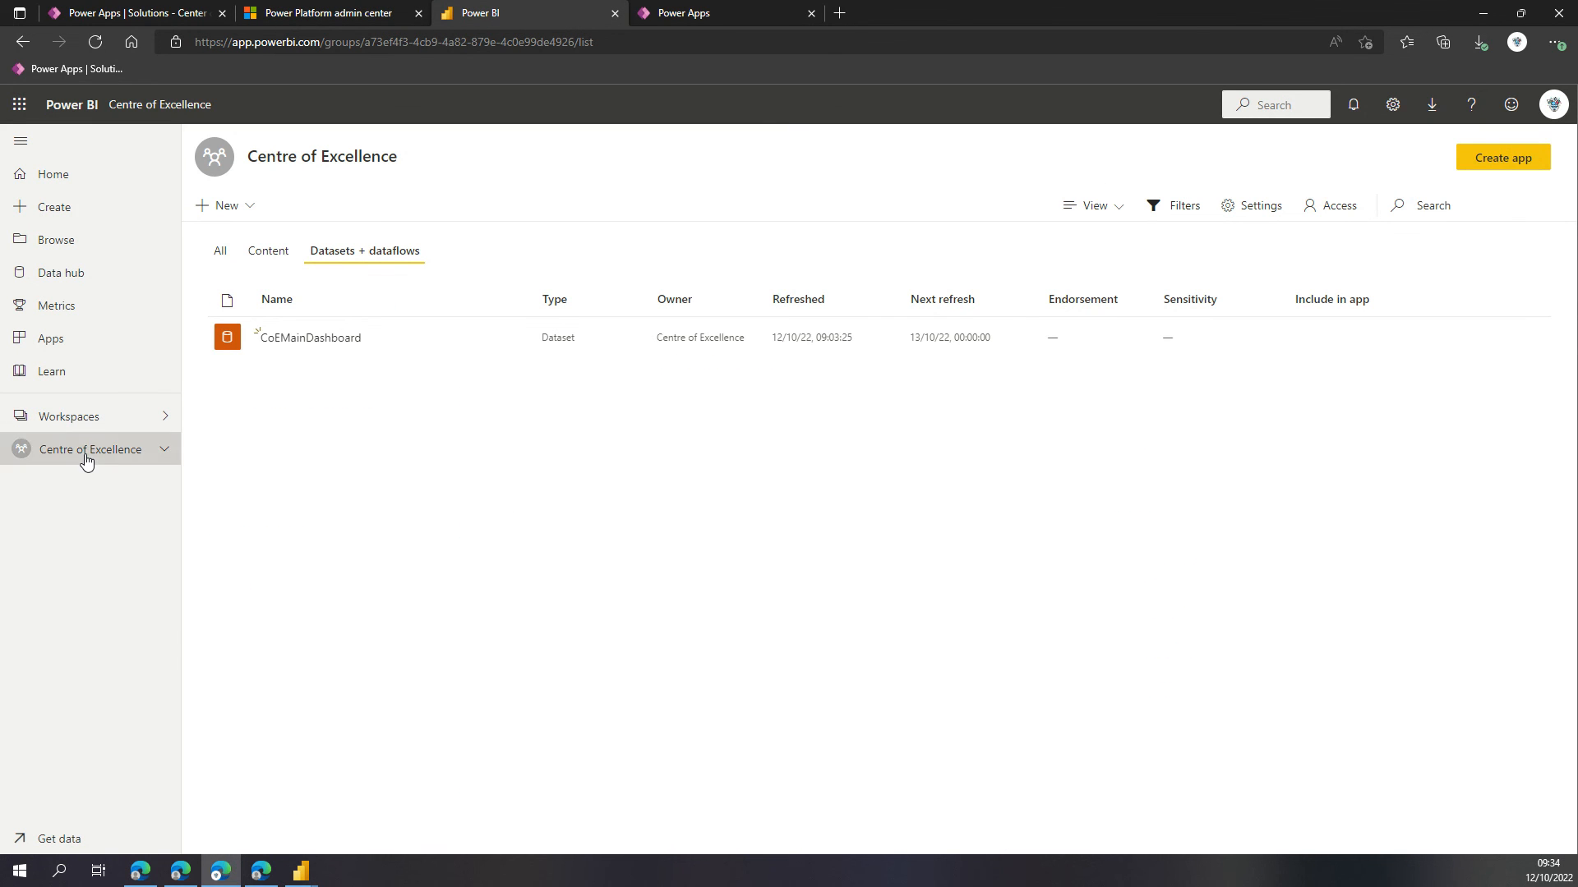
pyautogui.click(220, 253)
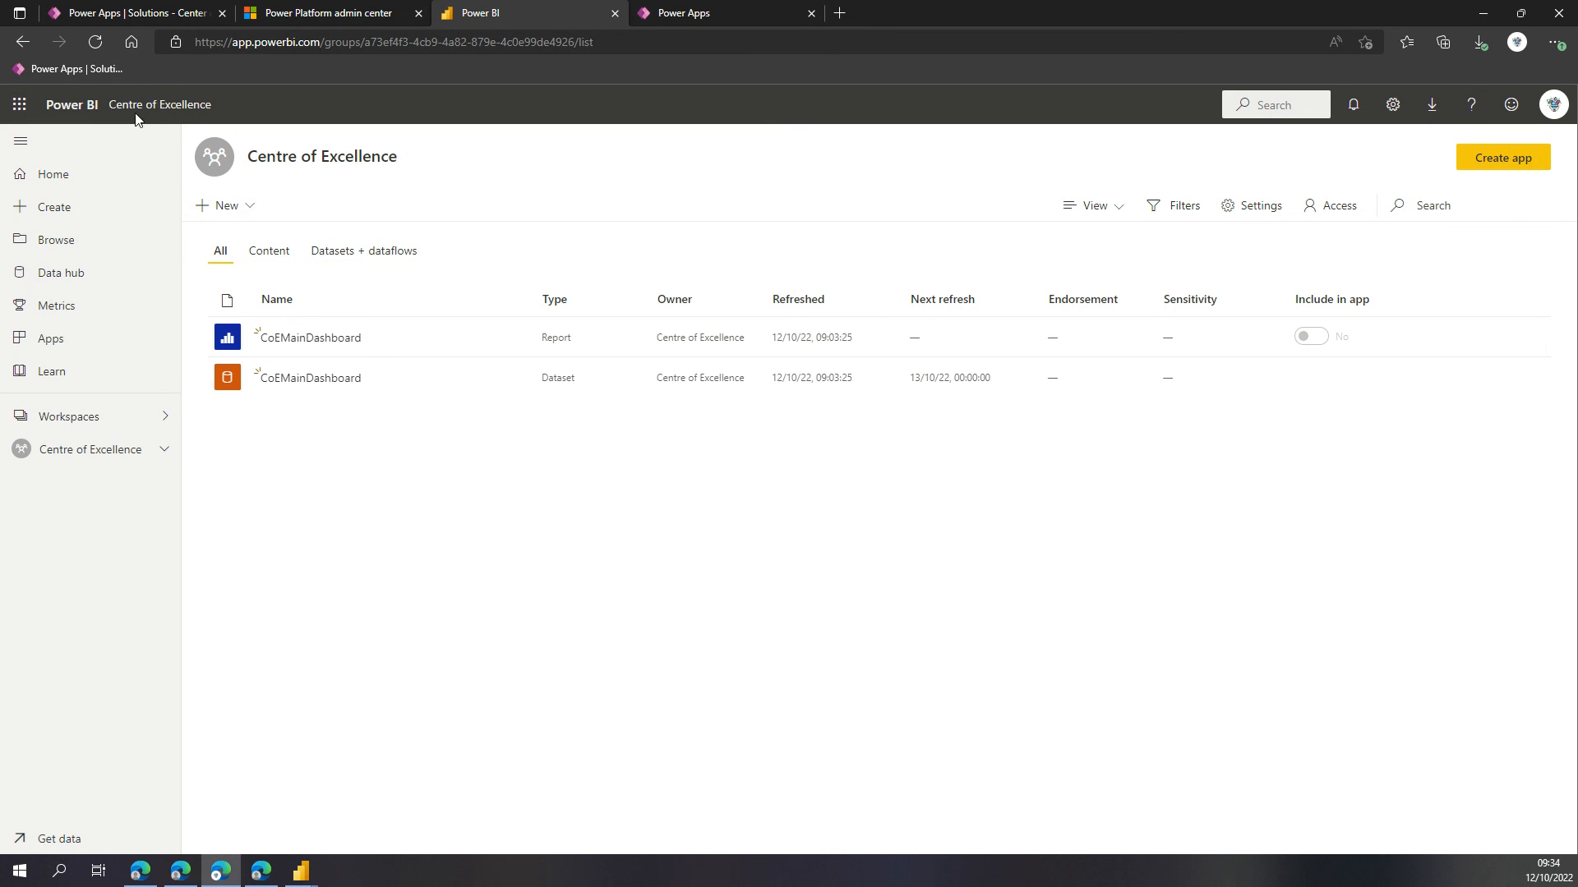